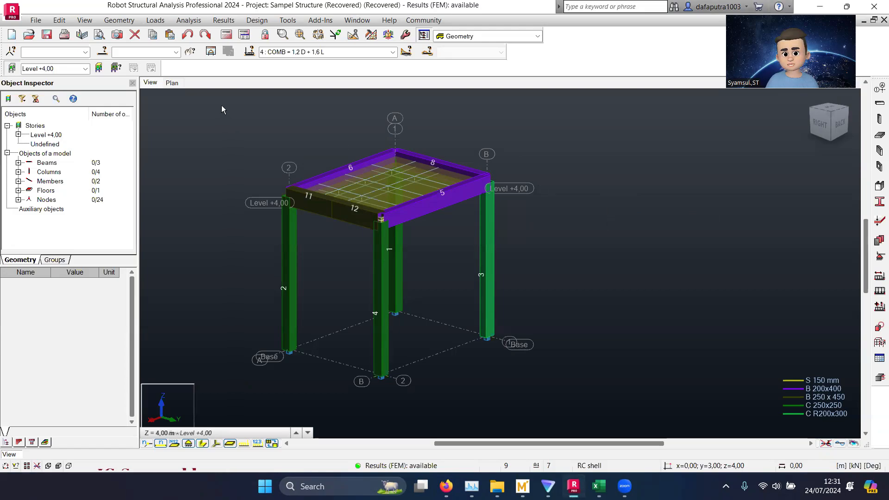
- Examine the whole frame model, beam 5 and the available load cases and combinations
left_click_drag(221, 105, 621, 398)
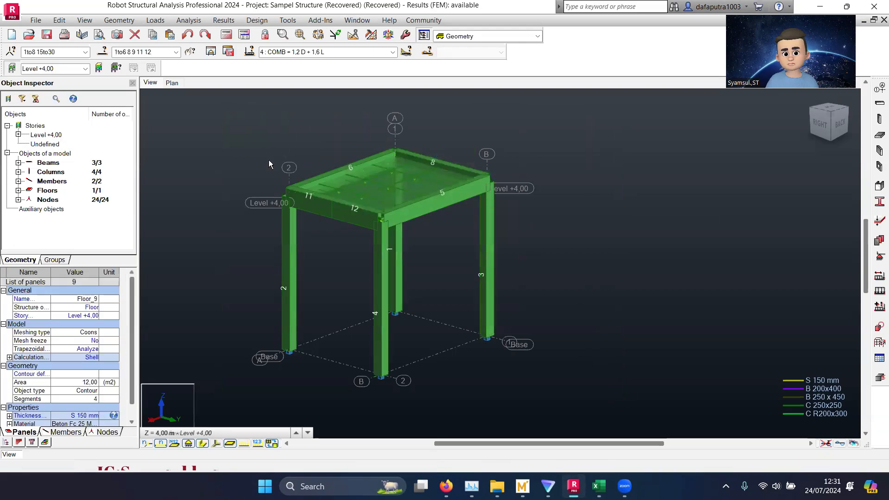
middle_click_drag(287, 161, 325, 163)
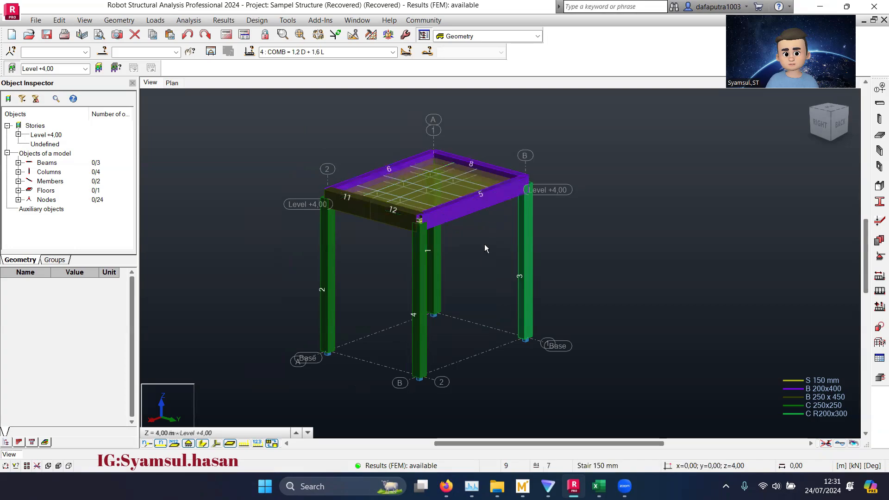
scroll(481, 215, "up", 1)
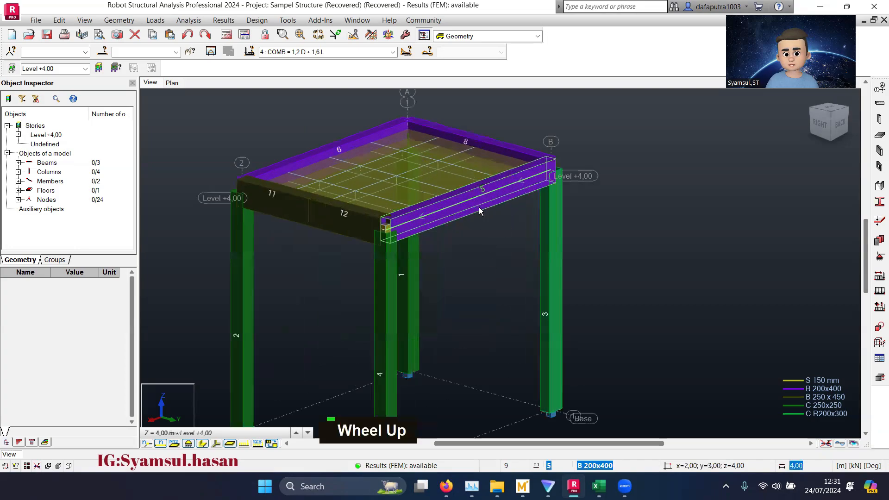
left_click(480, 213)
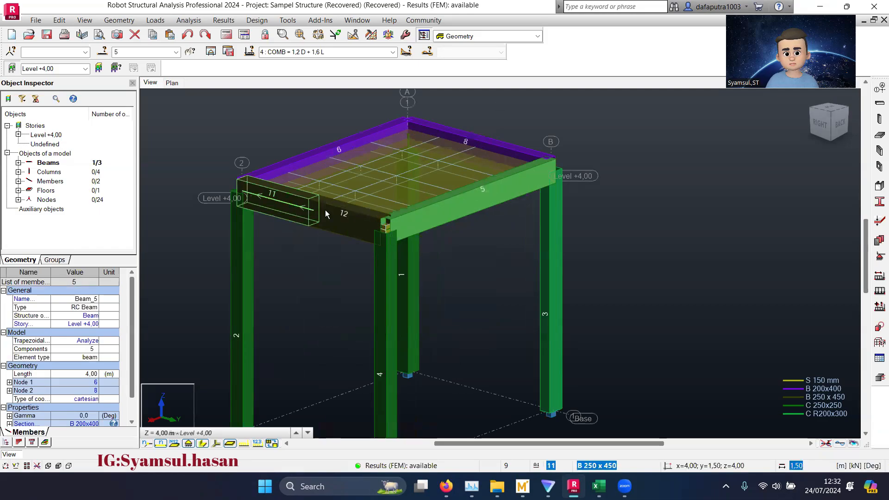
scroll(464, 278, "down", 1)
left_click(477, 302)
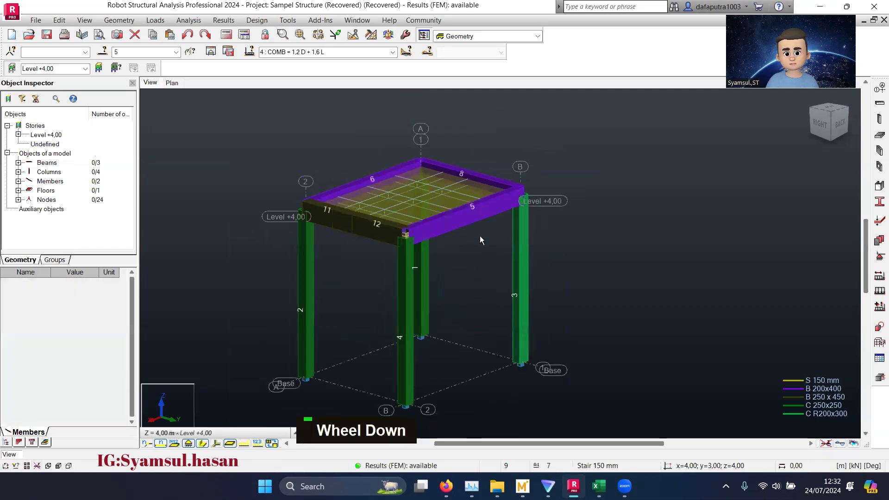
left_click(160, 443)
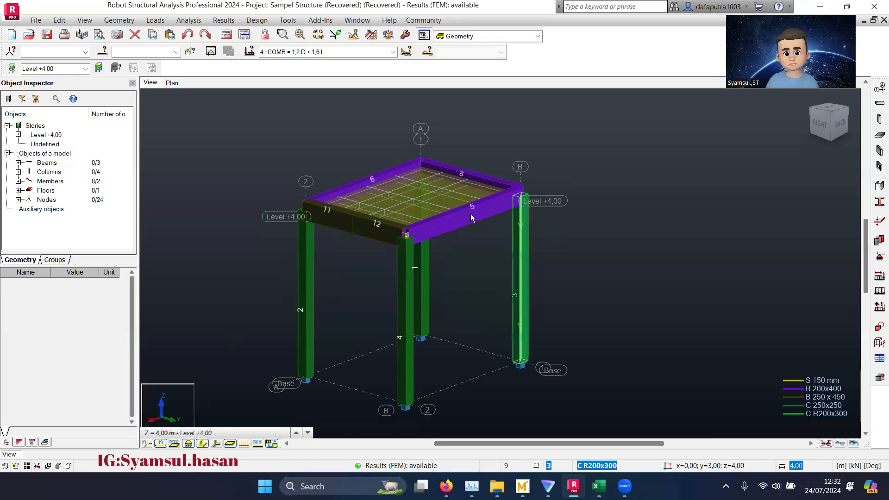
scroll(461, 214, "up", 2)
middle_click_drag(479, 265, 474, 254)
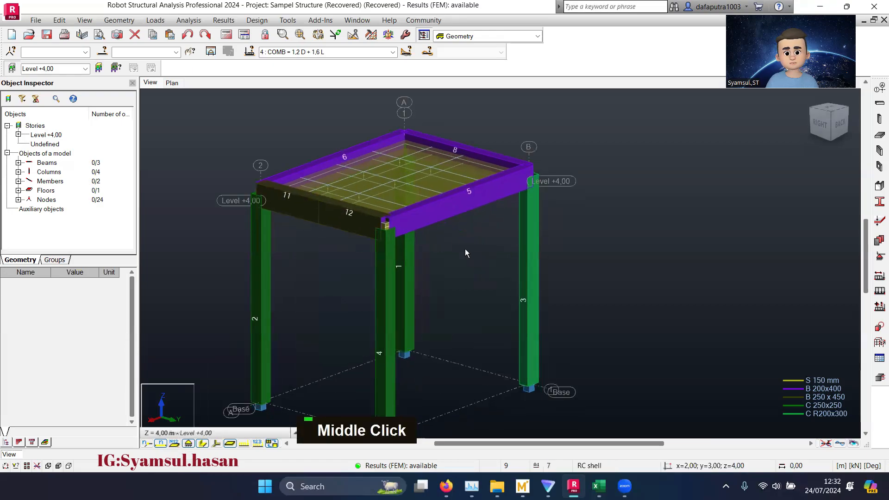
left_click(393, 52)
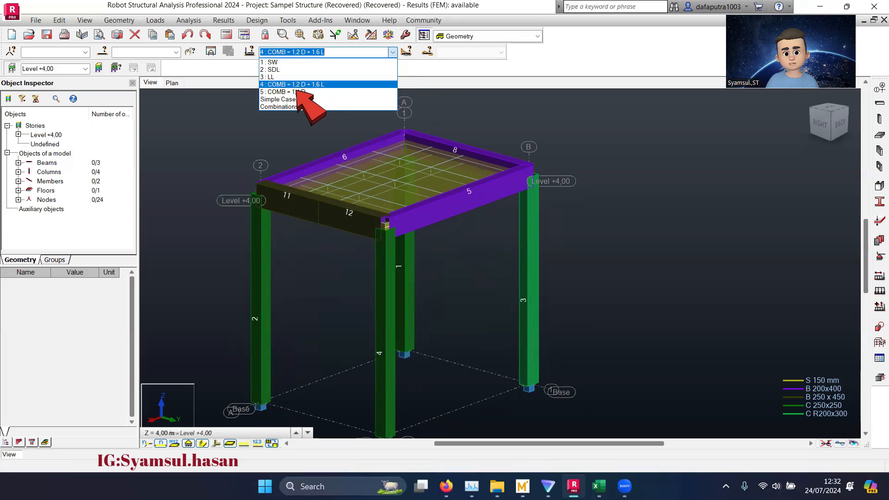
left_click(629, 221)
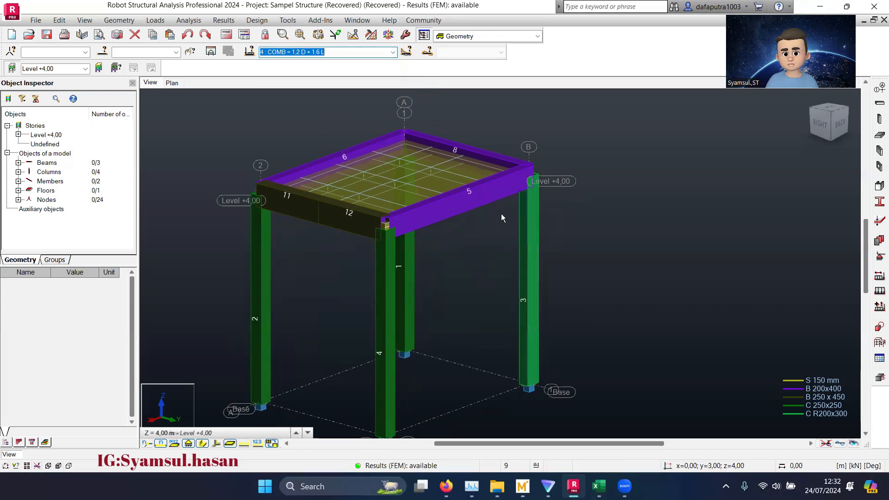
- Isolate beam 5 in a new edit window
left_click(477, 206)
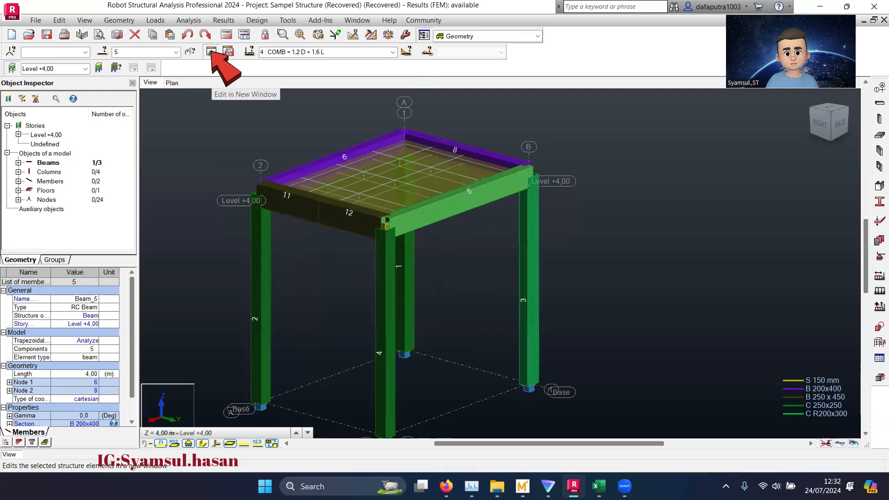
left_click(211, 52)
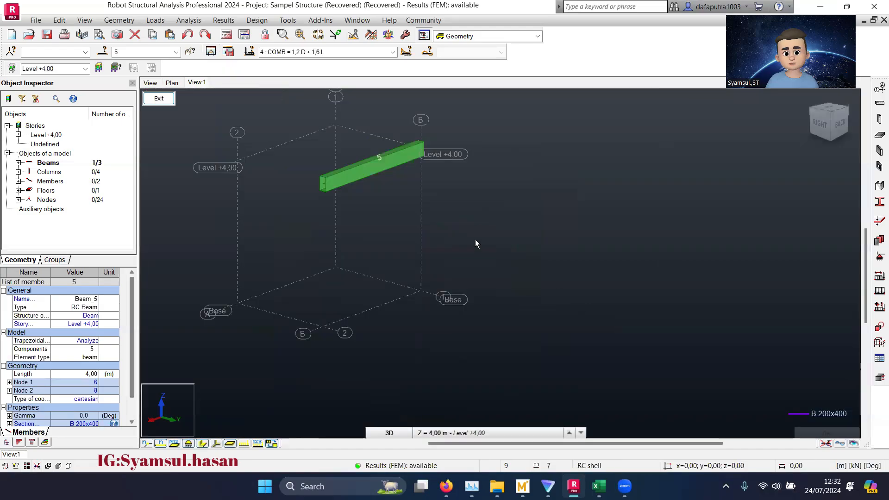
middle_click_drag(467, 223, 486, 258)
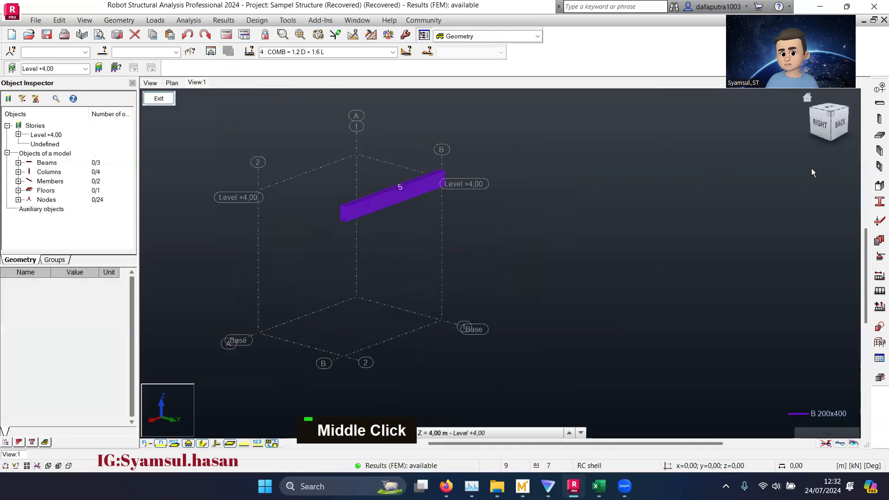
- Show the isolated beam from the back and hide its section shape so only the member line is displayed
left_click(841, 121)
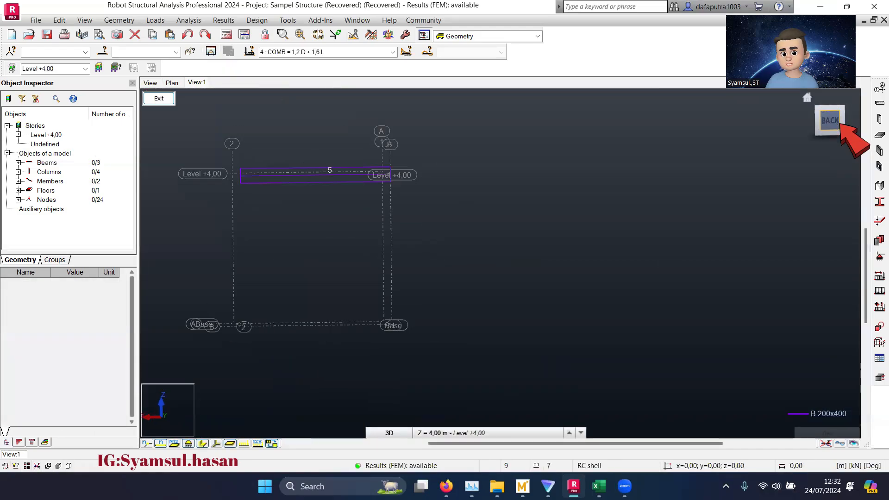
middle_click_drag(398, 176, 407, 256)
scroll(368, 212, "up", 2)
scroll(370, 215, "up", 2)
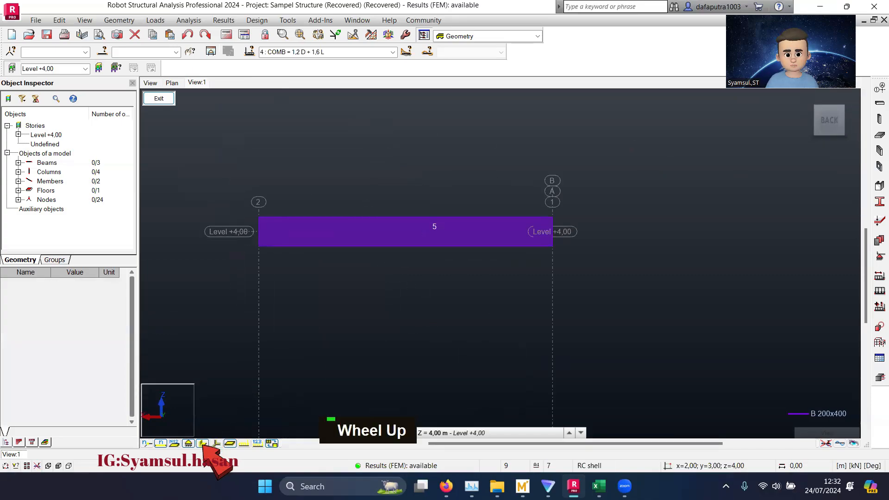
left_click(203, 443)
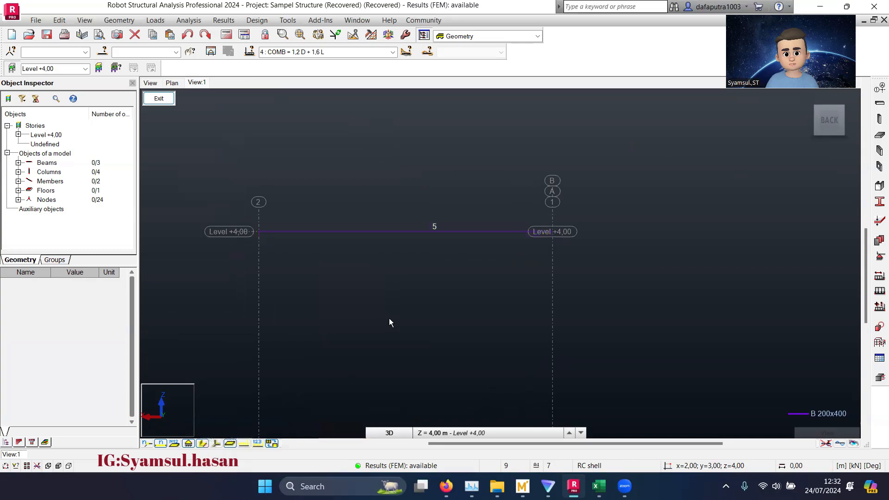
middle_click_drag(389, 318, 372, 274)
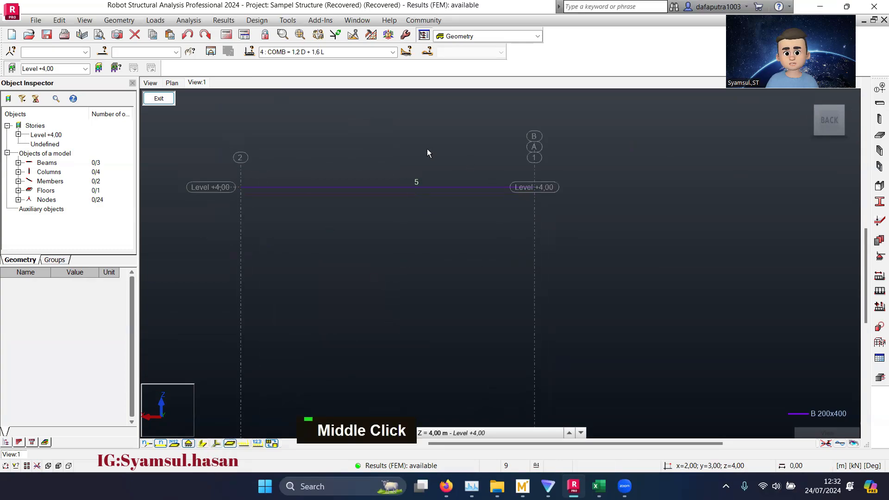
- Display the My moment diagram on beam 5 with value labels, differentiated positive and negative values, and filled diagrams
left_click(218, 21)
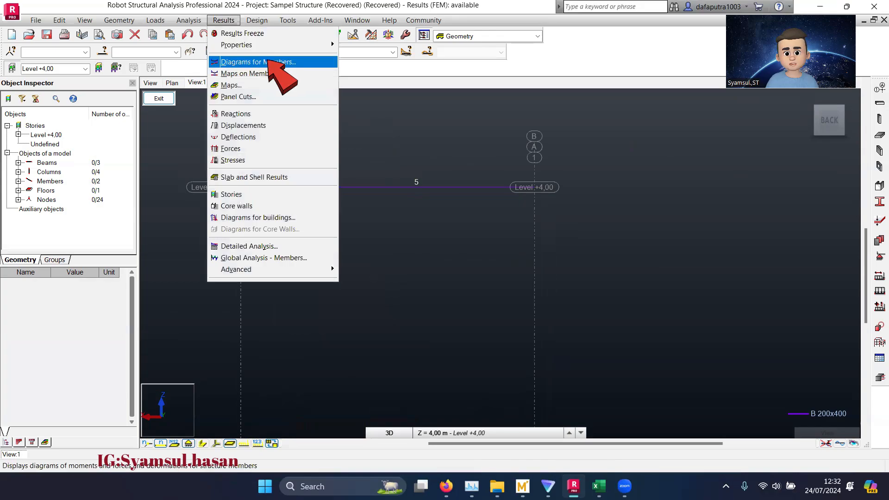
left_click(266, 62)
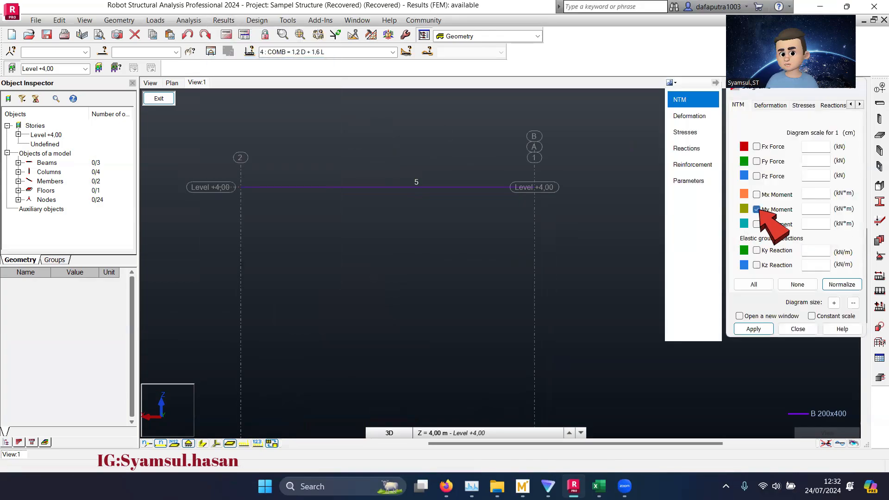
left_click(689, 181)
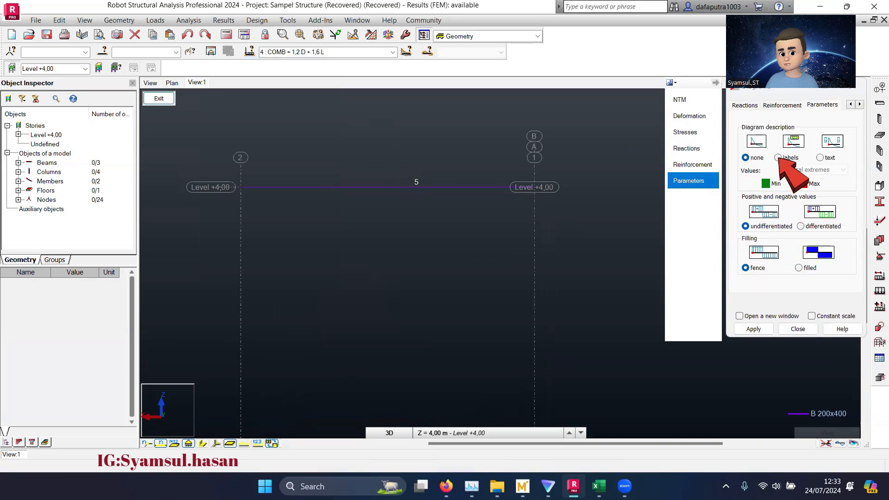
left_click(779, 158)
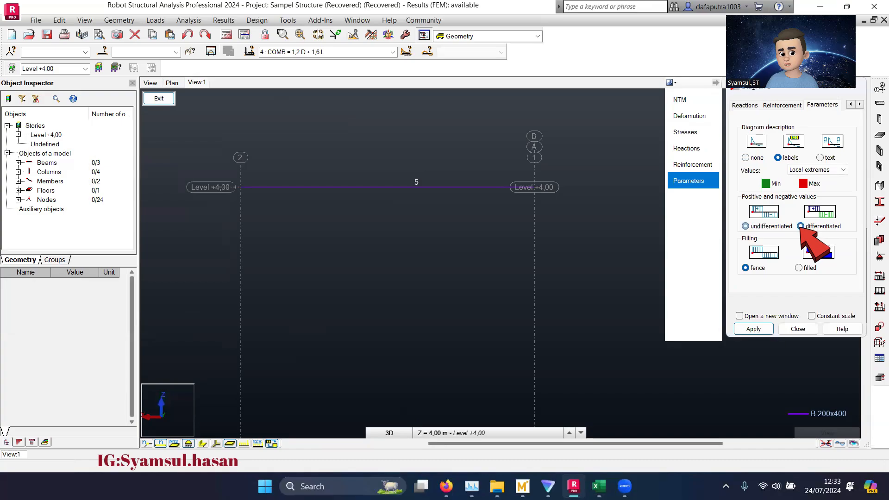
left_click(801, 226)
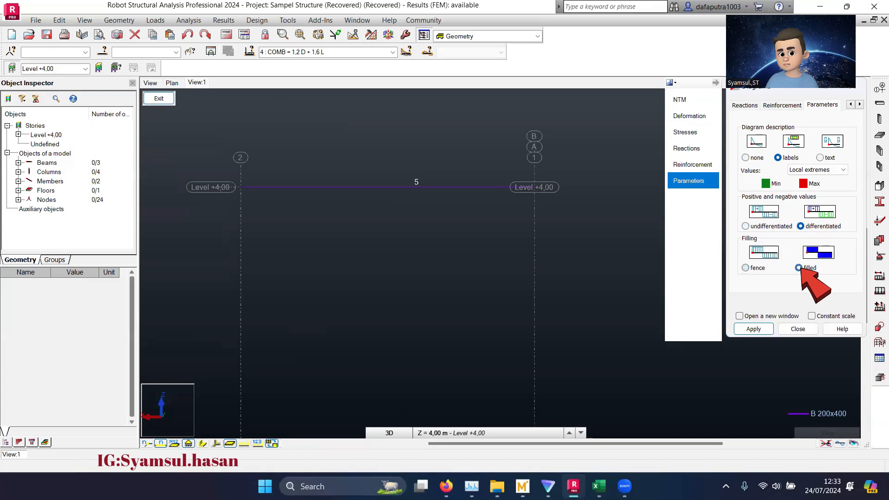
left_click(798, 267)
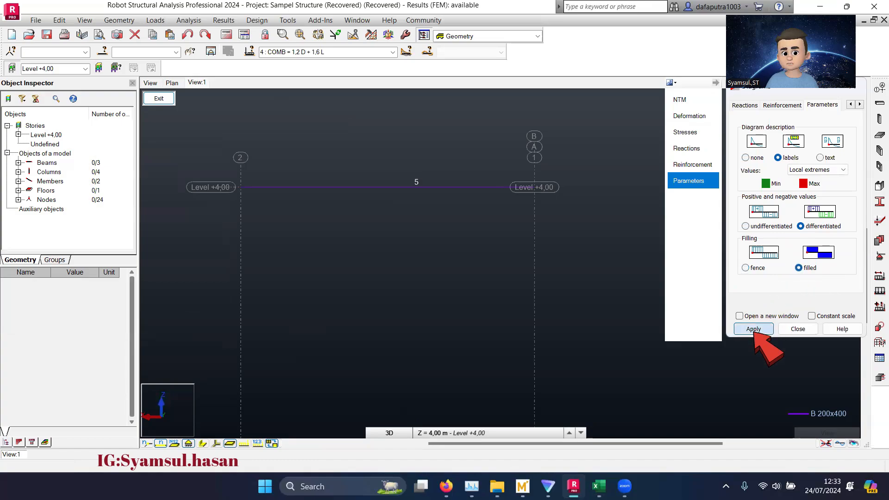
left_click(754, 329)
scroll(311, 178, "up", 1)
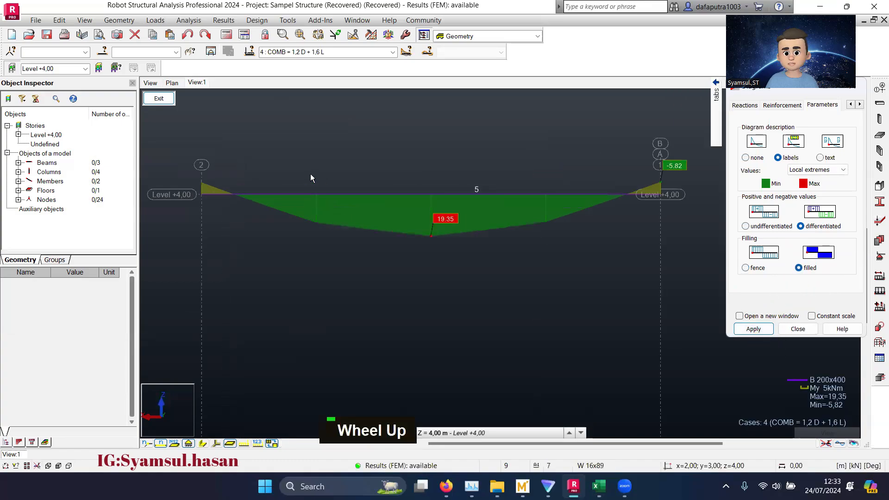
middle_click_drag(401, 167, 381, 177)
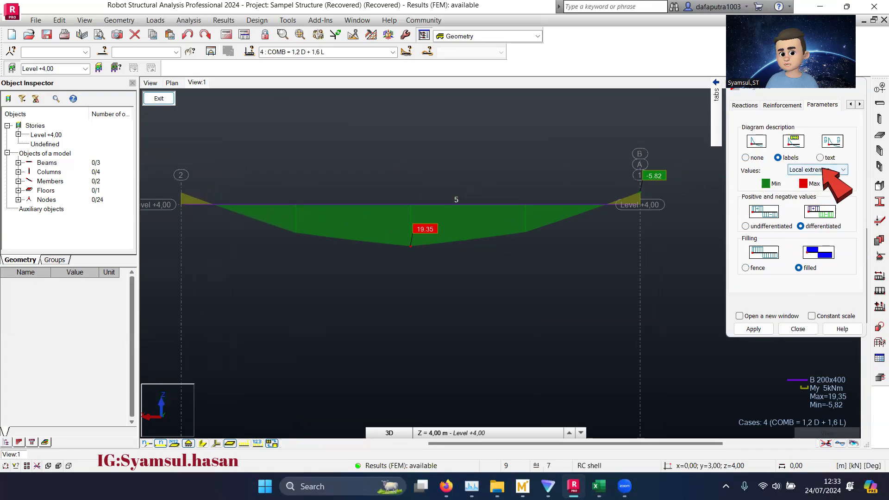
- Set the moment diagram's labels to show all values and apply the change
left_click(824, 169)
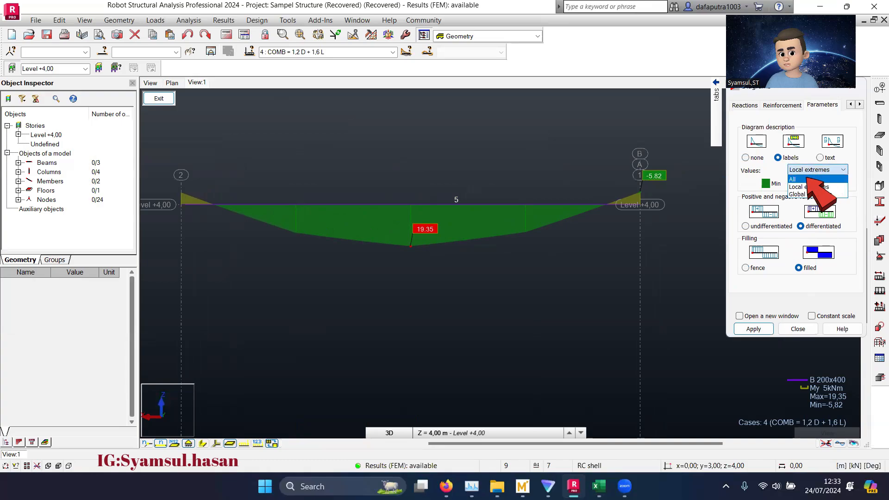
left_click(806, 180)
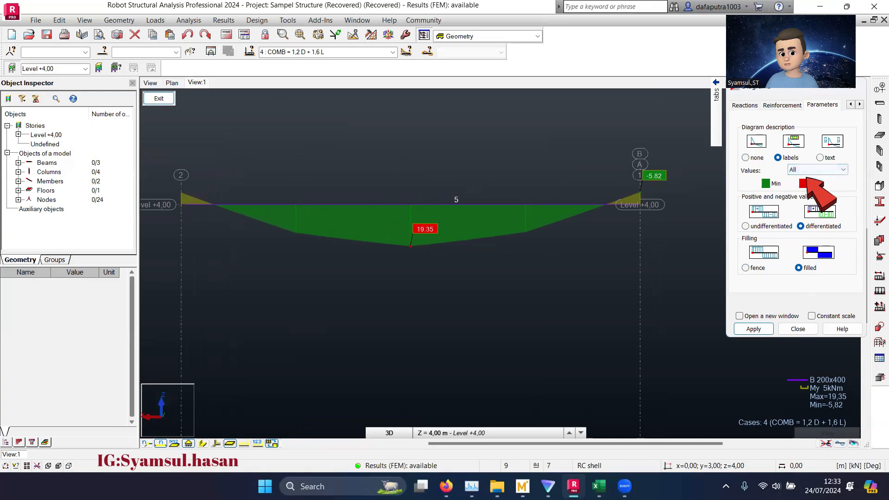
left_click(753, 329)
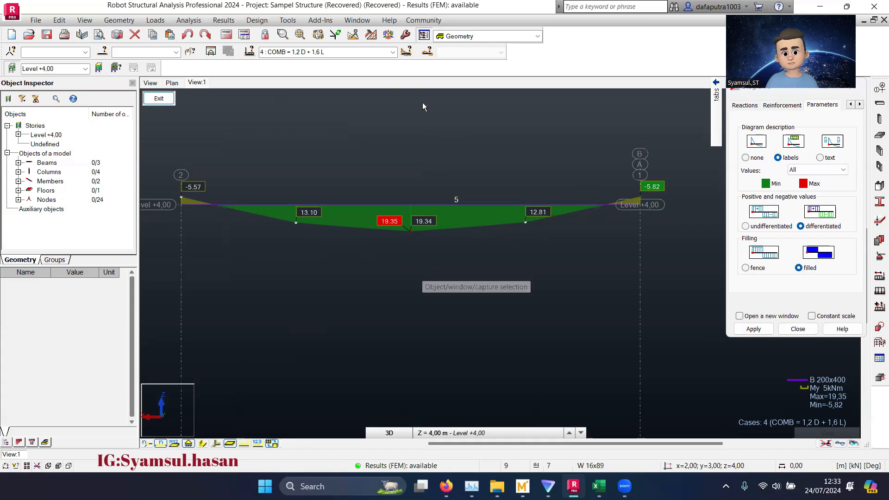
- Compare beam 5's moment diagram for COMB = 1.4 D and COMB = 1,2 D + 1,6 L, ending on the latter
left_click(393, 52)
left_click(295, 85)
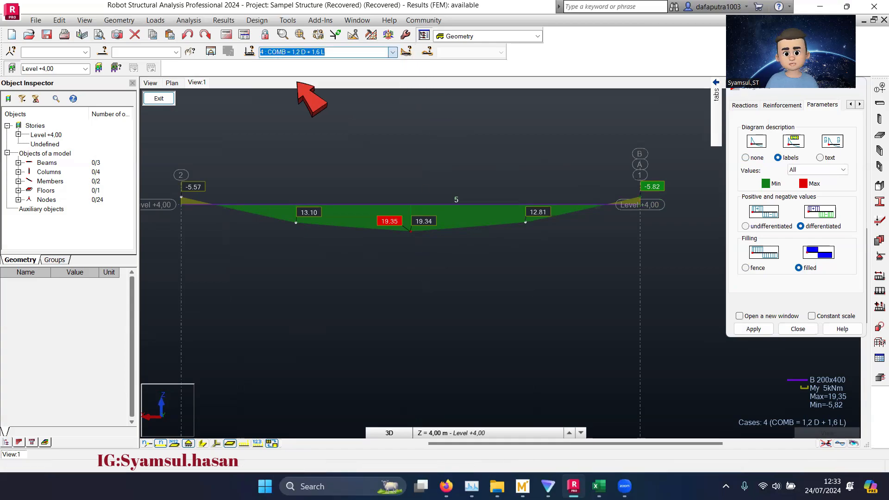
left_click(393, 52)
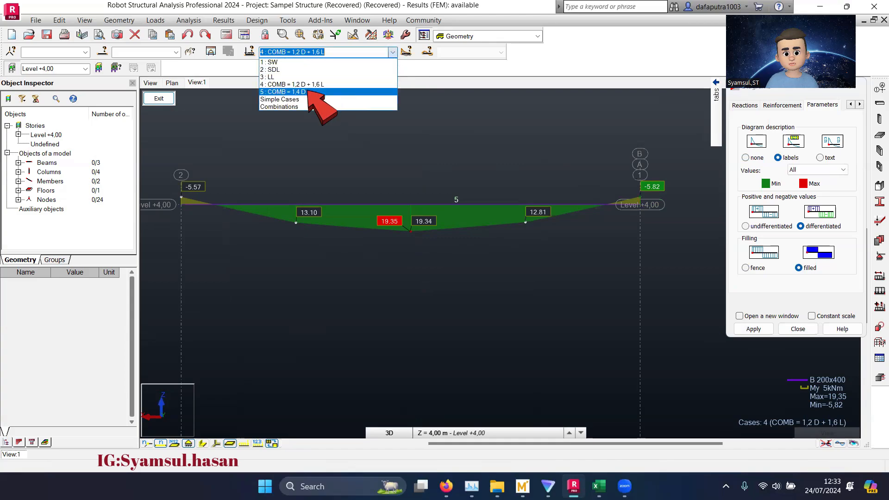
left_click(308, 91)
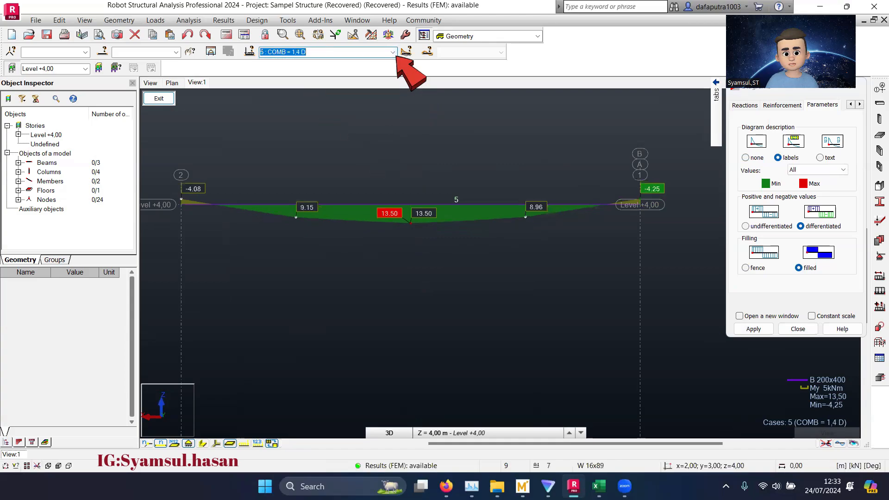
left_click(392, 52)
left_click(317, 85)
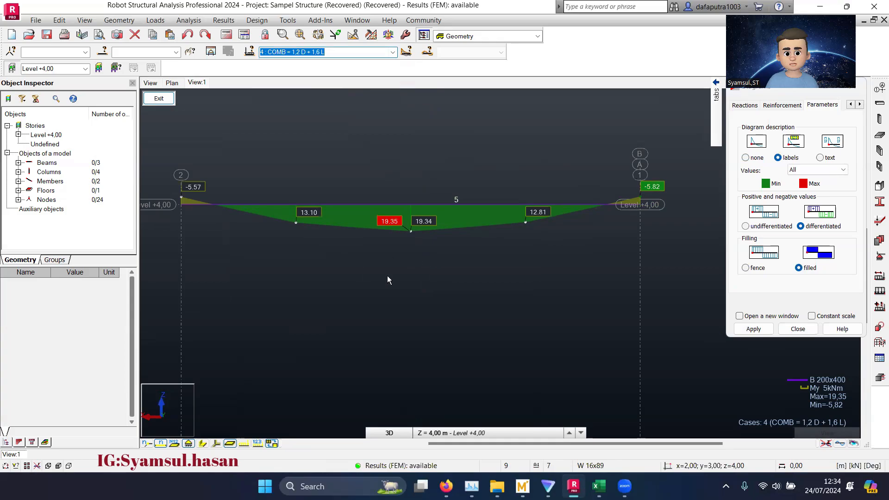
middle_click_drag(388, 278, 378, 279)
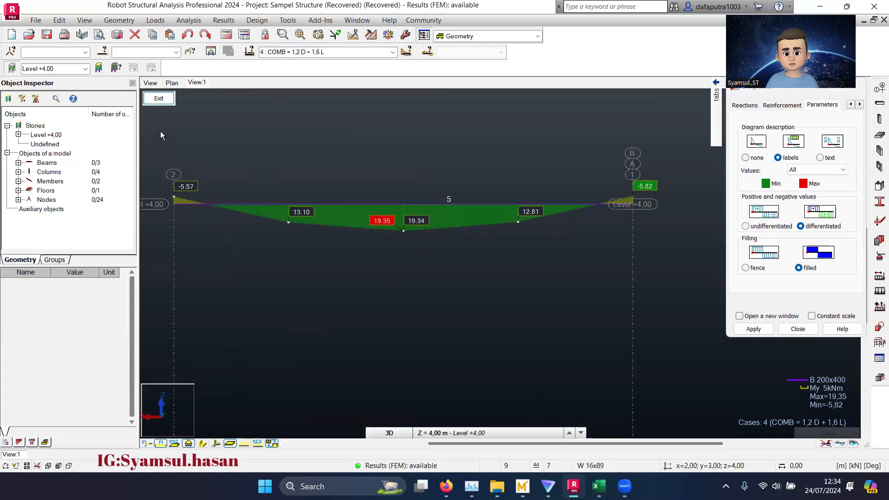
left_click_drag(160, 131, 676, 294)
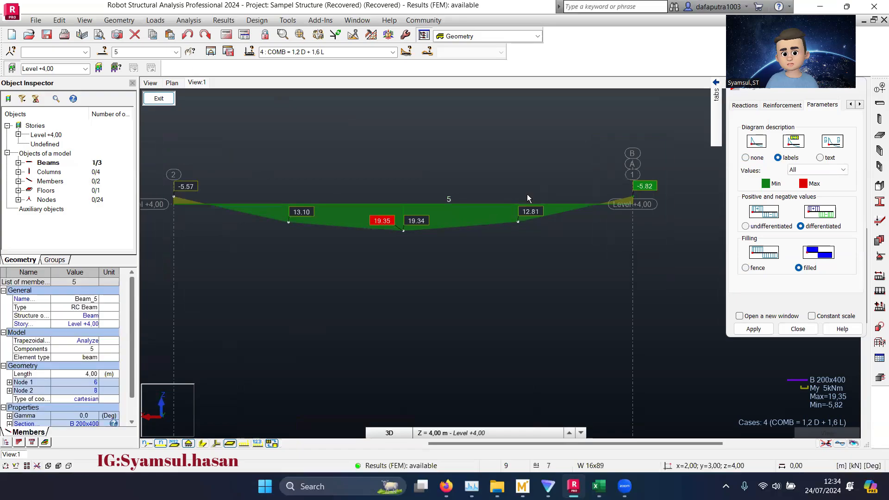
left_click(470, 145)
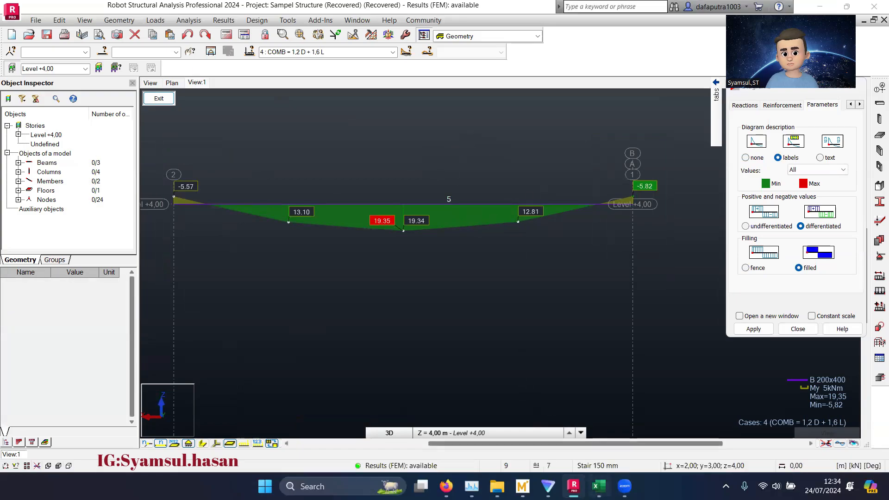
- Switch to the Excel beam report and select the beam number cell in the Data Properties Penampang section
key("alt+Tab")
scroll(308, 318, "down", 2)
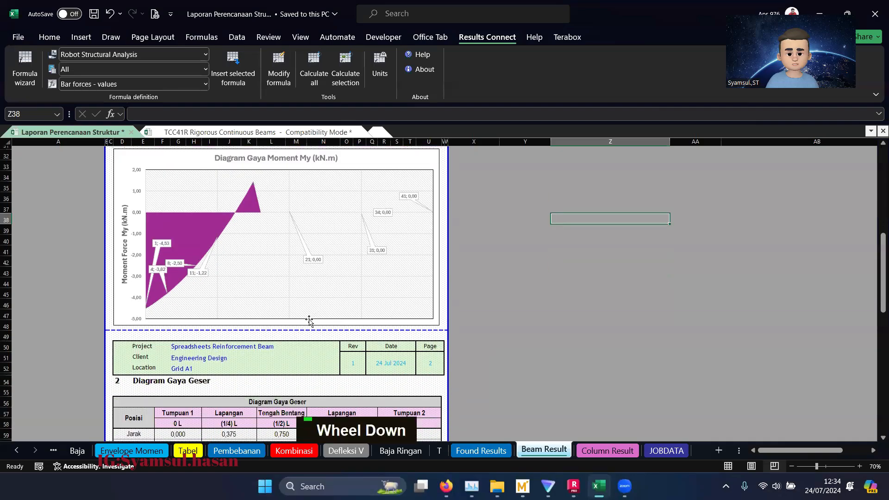
scroll(309, 320, "up", 10)
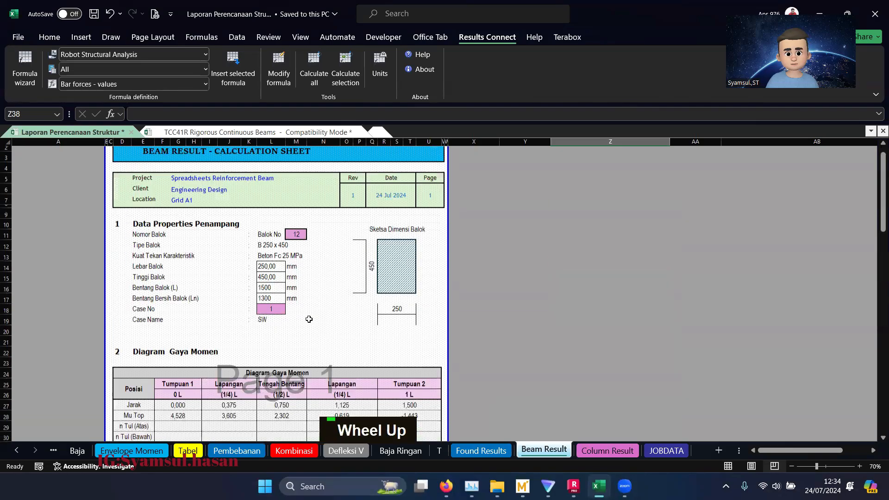
scroll(309, 319, "up", 1)
scroll(136, 267, "up", 1, "ctrl")
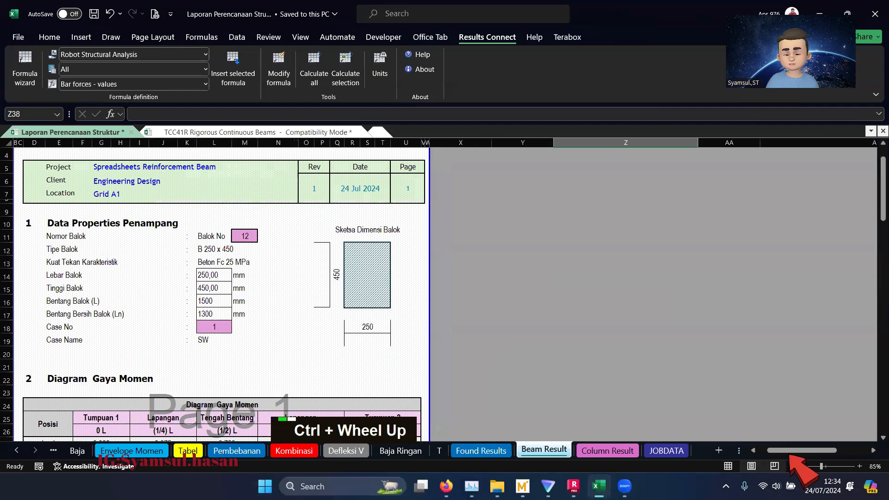
left_click_drag(772, 449, 746, 448)
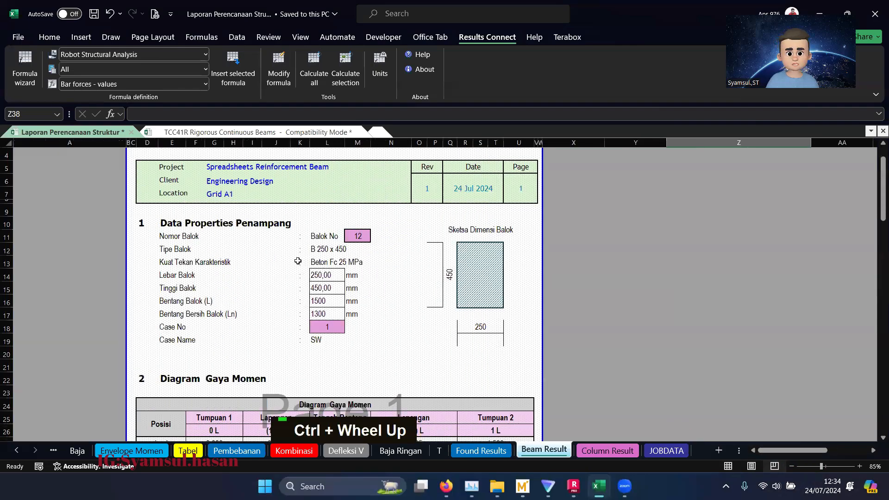
left_click(188, 237)
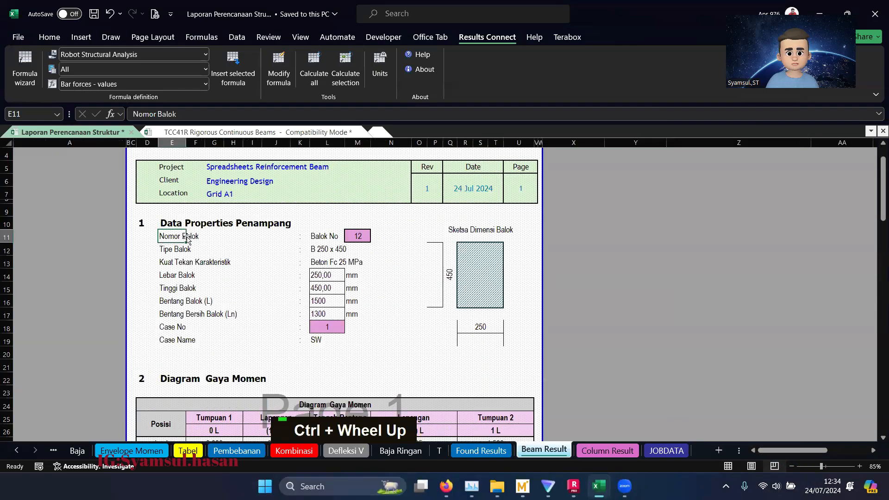
left_click(362, 237)
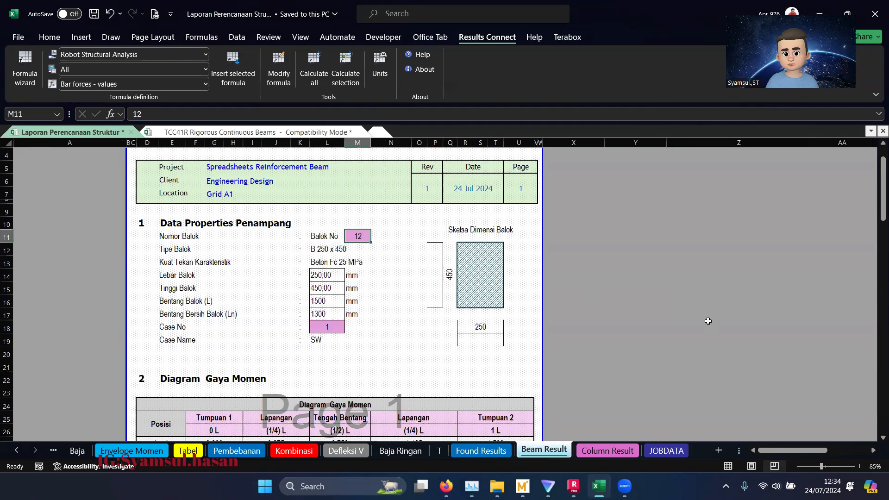
- Look up the displayed beam's member number in Robot Structural Analysis and set Balok No to 5 in the Excel sheet
left_click(573, 487)
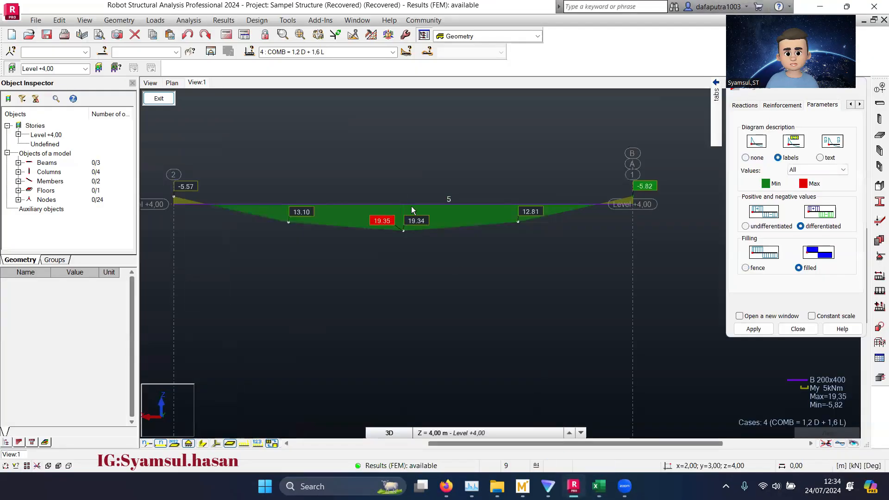
left_click(271, 209)
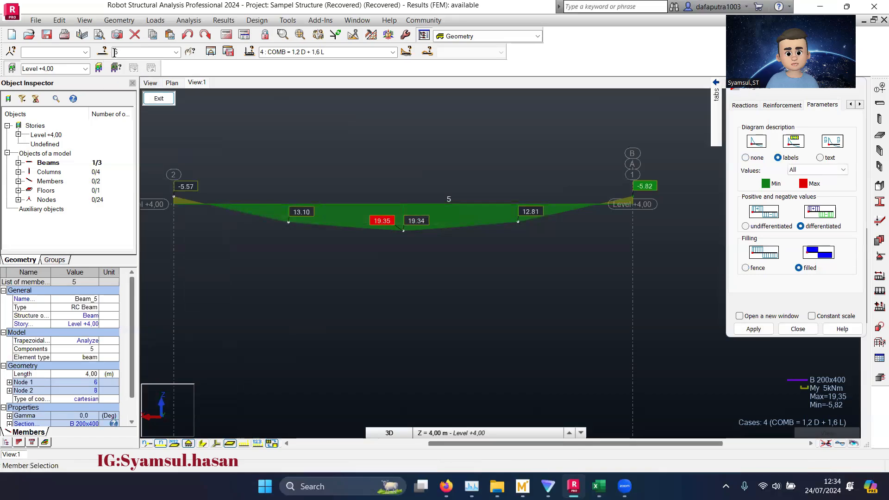
left_click_drag(121, 52, 106, 51)
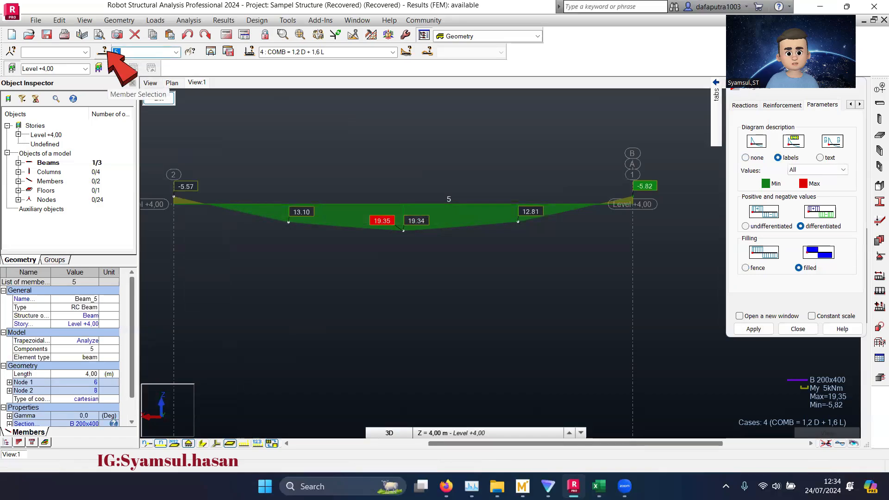
key("alt+Tab")
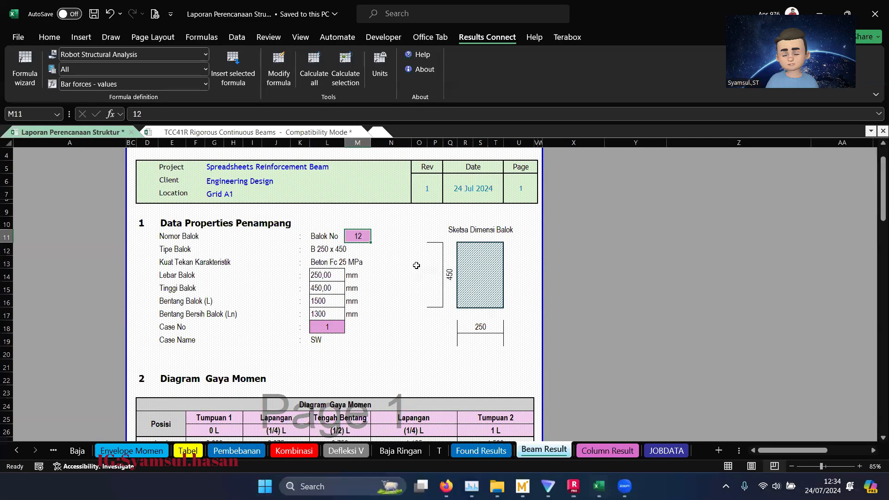
type("5")
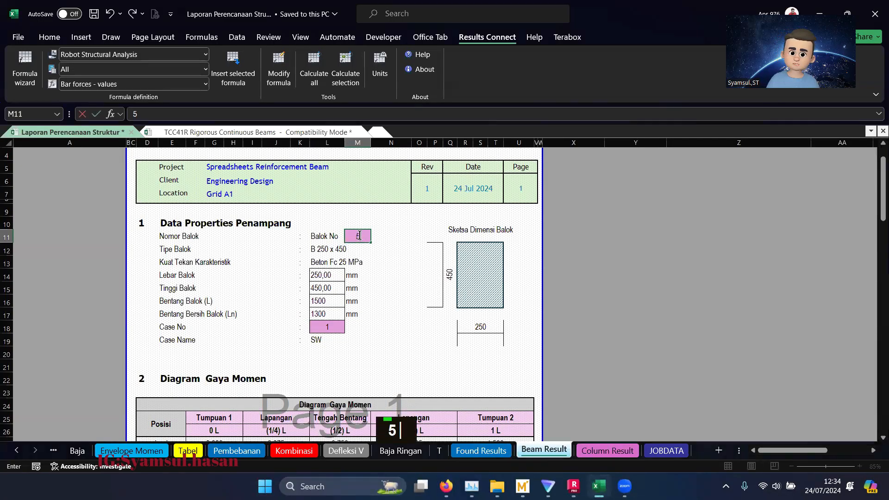
key("Return")
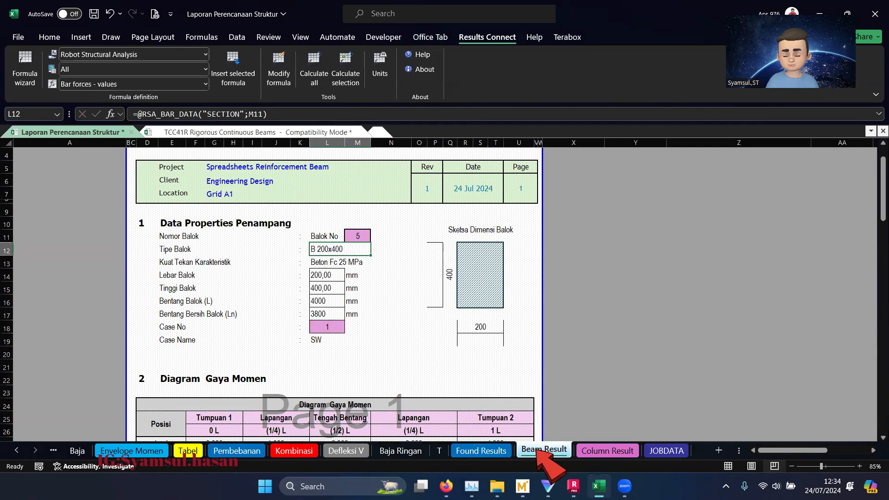
- Compare beam 5's section, length and material properties in Robot Structural Analysis with the data properties in the Excel report
left_click(574, 486)
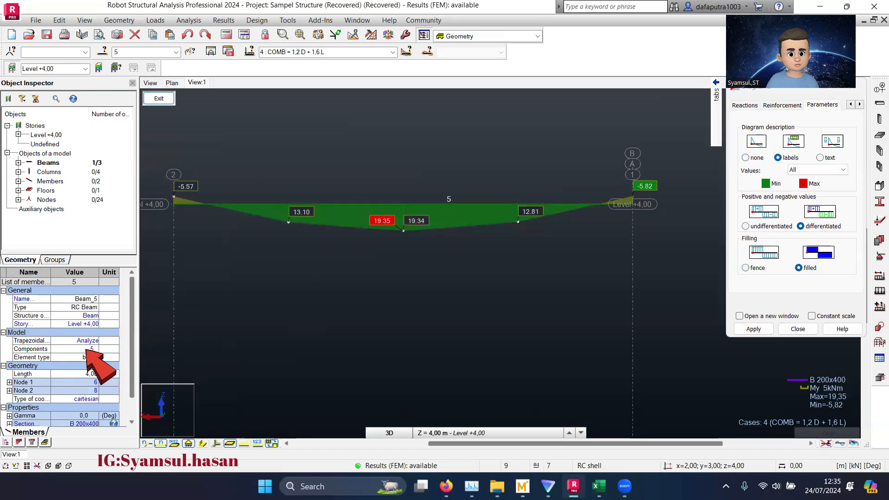
scroll(135, 367, "down", 3)
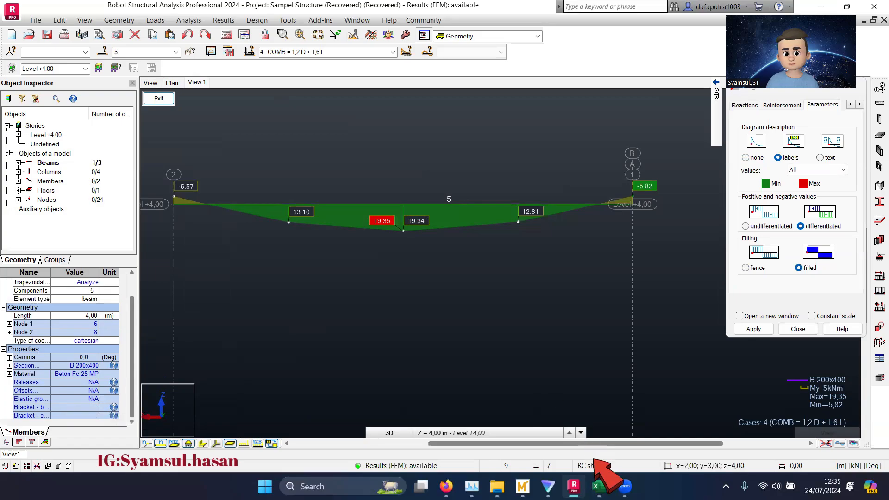
left_click(597, 485)
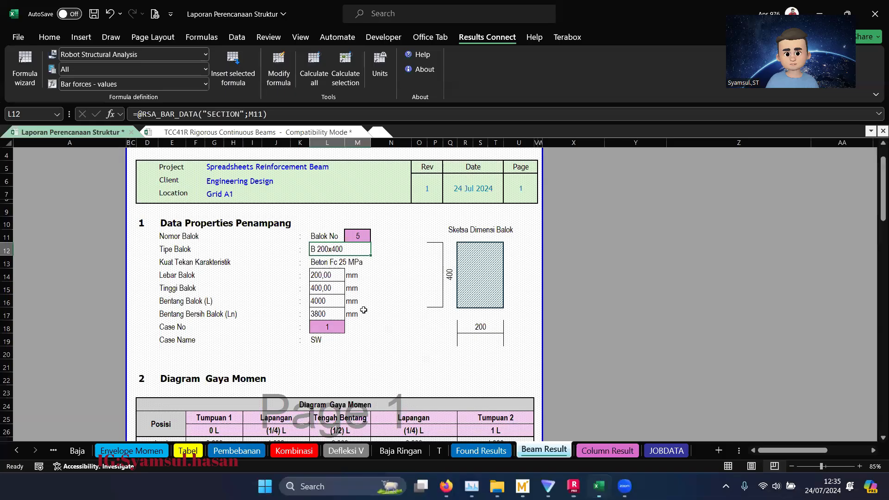
left_click(319, 262)
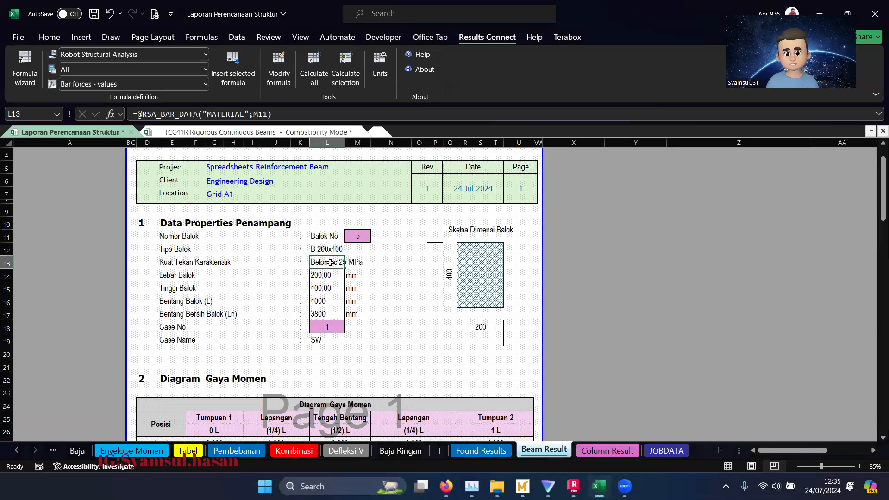
left_click(417, 277)
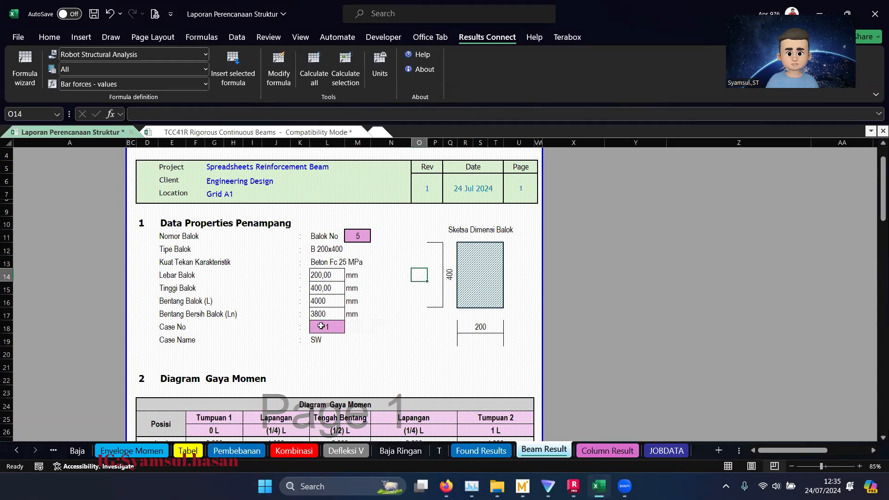
- Check the active load case number in Robot Structural Analysis and set Case No to 4 in the Excel report
left_click(573, 486)
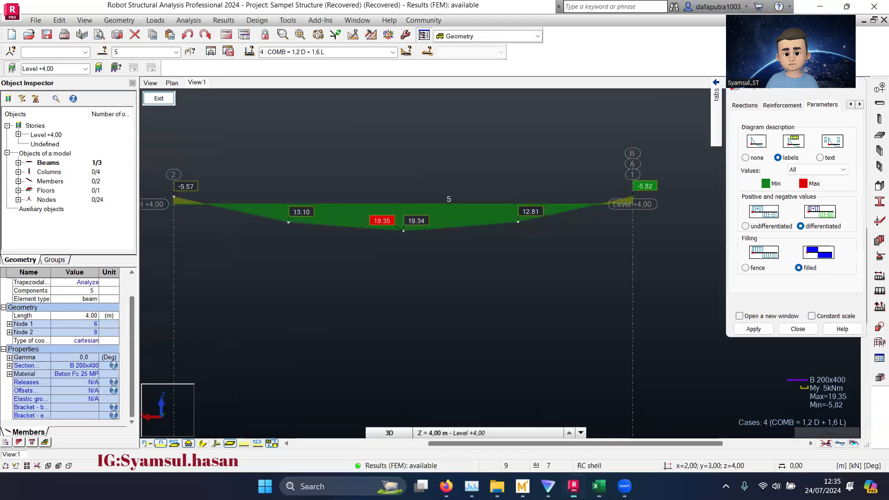
left_click(266, 52)
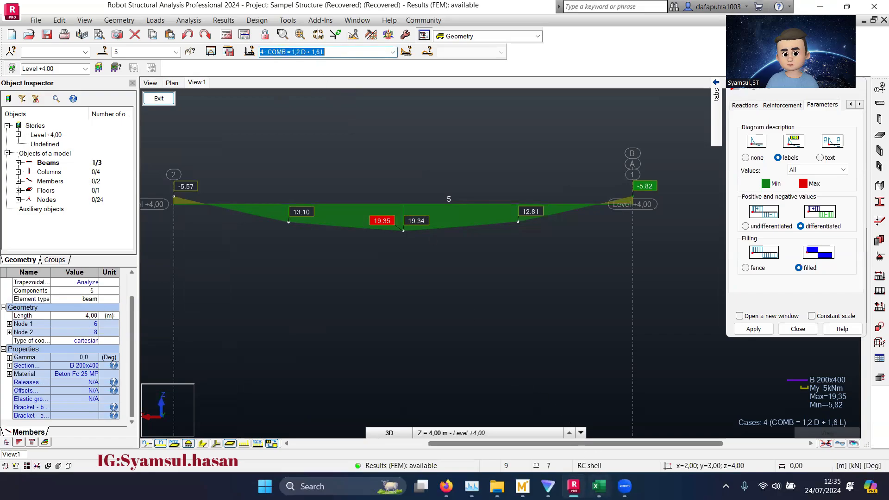
key("alt+Tab")
left_click(332, 328)
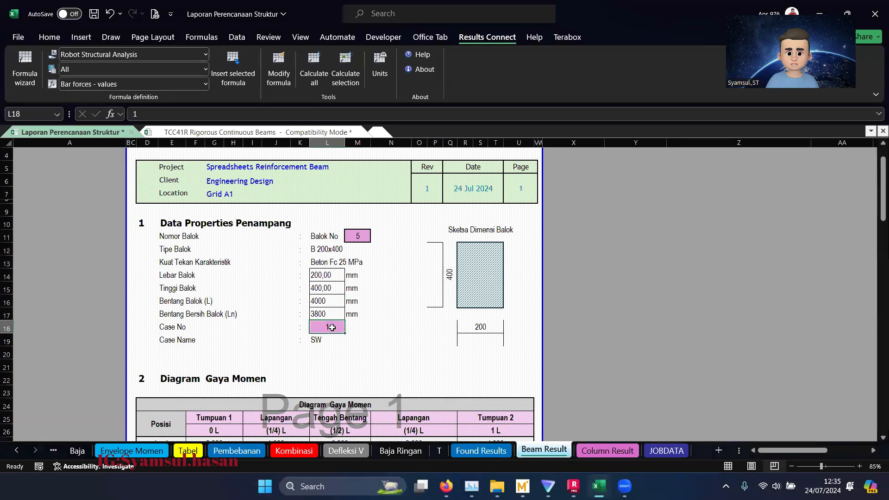
type("4")
key("Return")
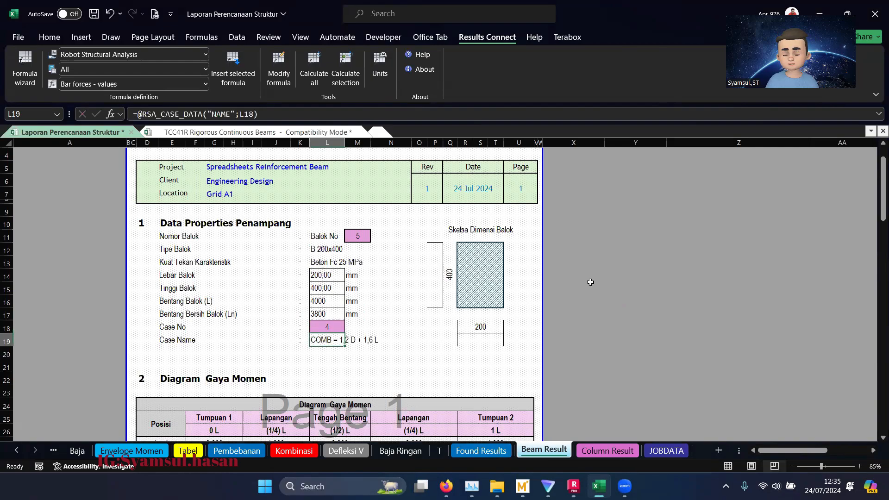
- Review the case name, the midspan value in the Diagram Gaya Momen table and the My moment chart in the report
left_click(367, 366)
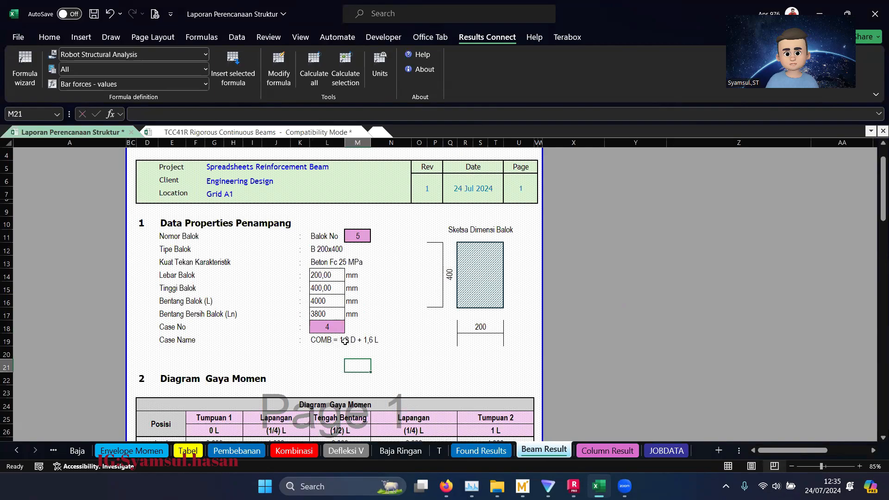
left_click(314, 341)
scroll(451, 316, "down", 3)
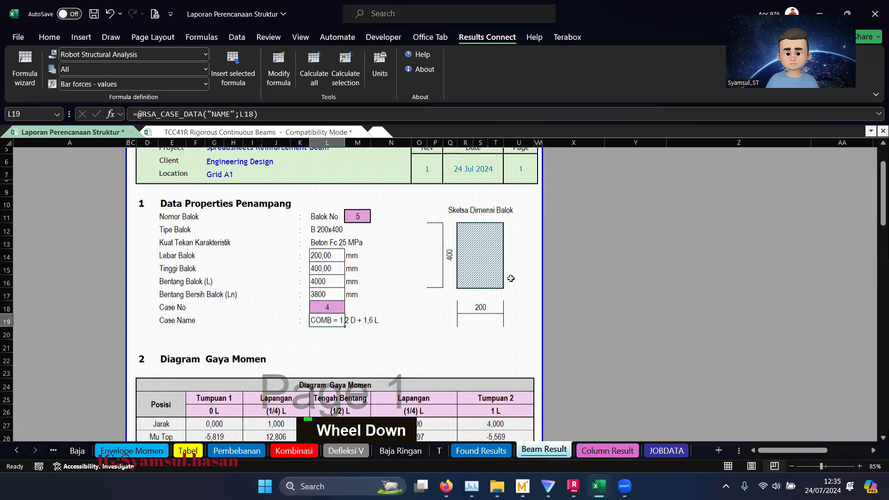
left_click(619, 275)
scroll(618, 279, "down", 1)
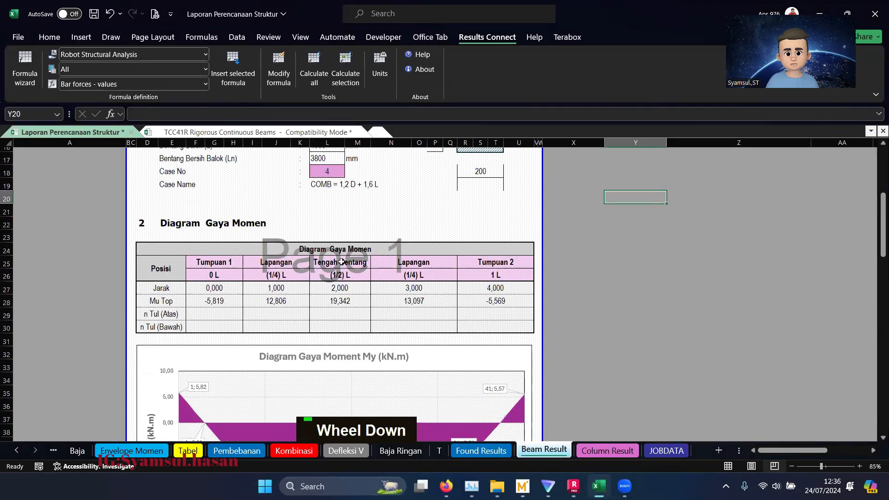
left_click(336, 301)
scroll(452, 292, "down", 4)
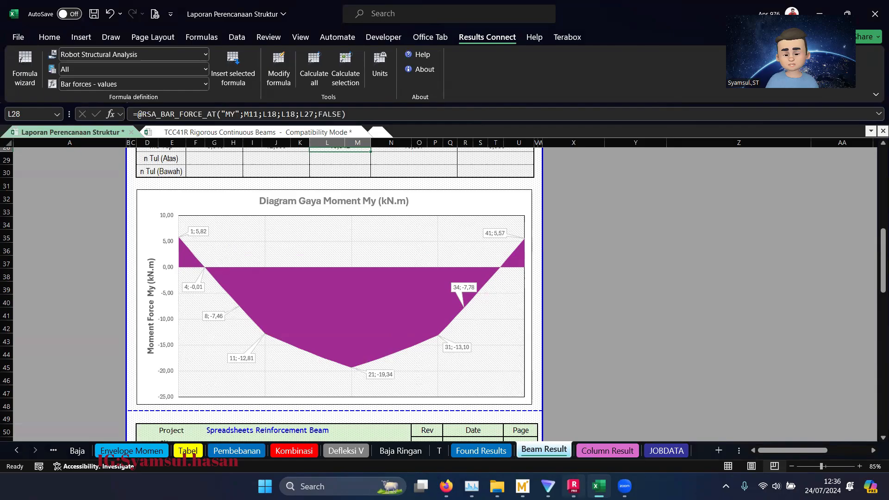
- Compare the midspan moment labels on beam 5's diagram in Robot Structural Analysis with the Excel moment chart
left_click(574, 486)
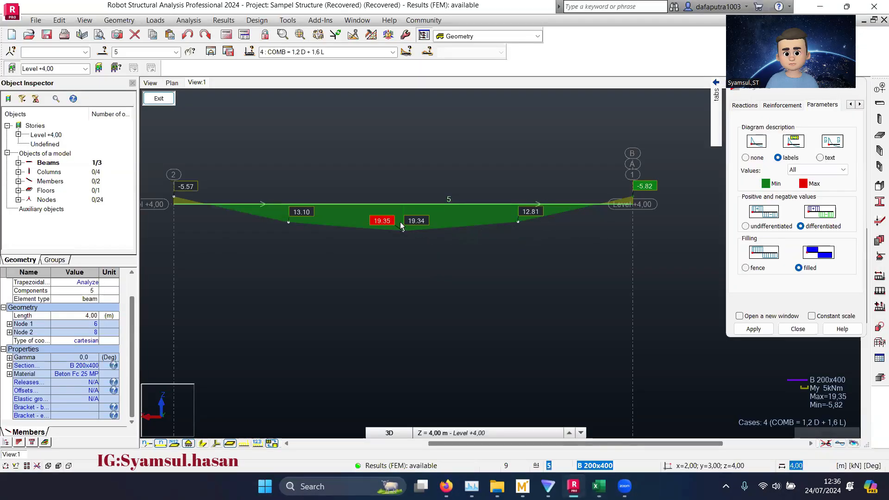
left_click(599, 486)
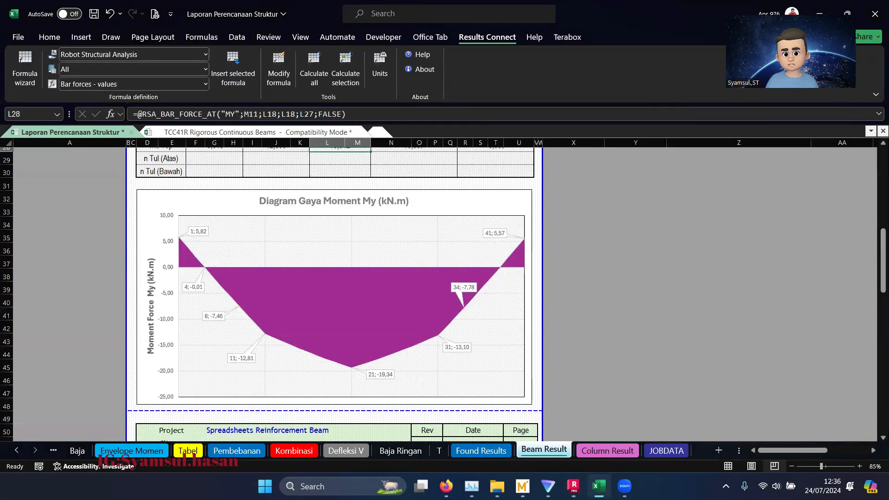
left_click(599, 486)
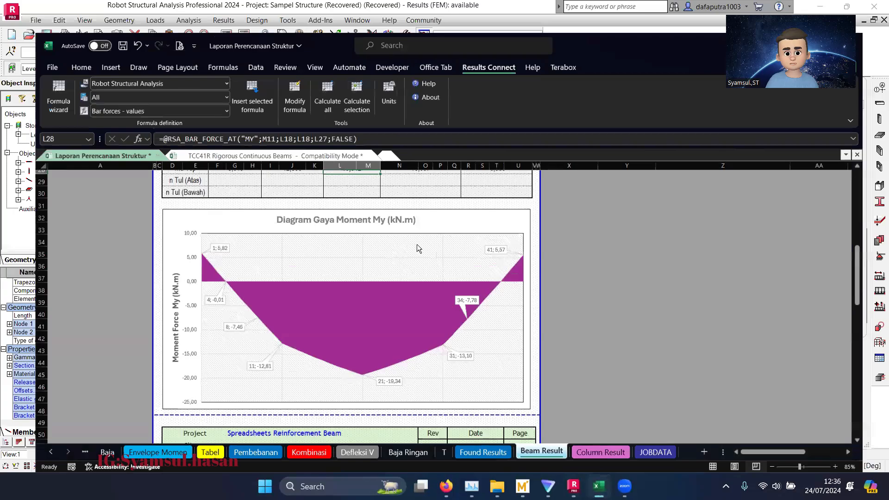
scroll(410, 241, "up", 4)
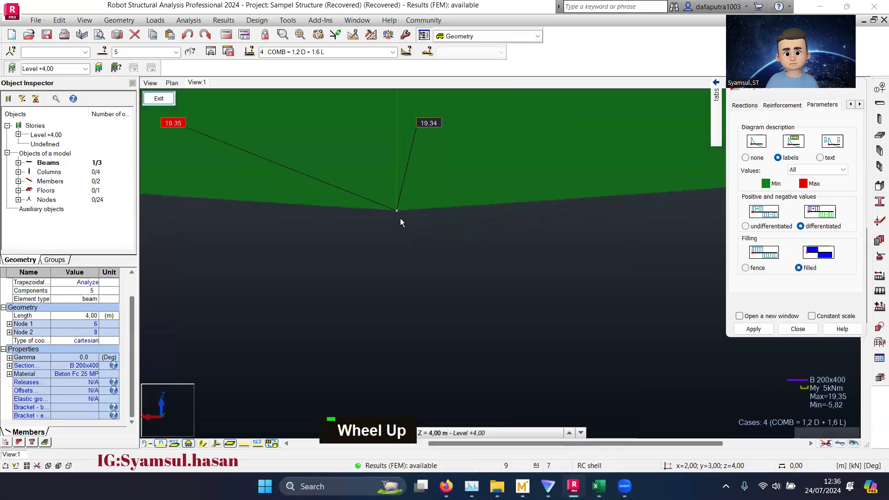
scroll(394, 207, "up", 2)
scroll(394, 205, "down", 3)
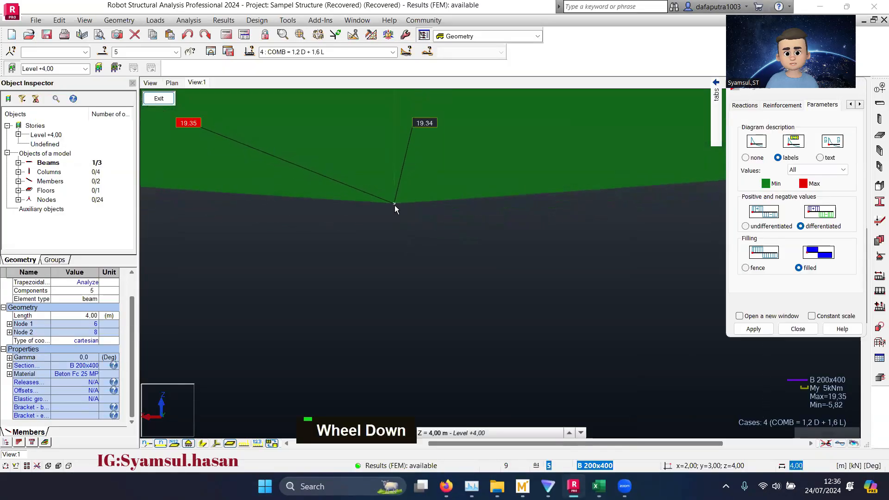
scroll(395, 205, "down", 5)
middle_click(366, 238)
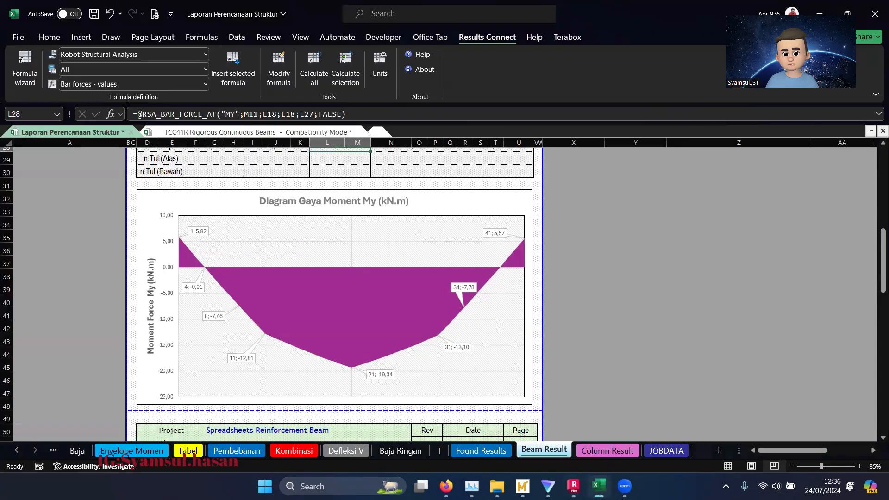
- Check the end-support moment labels on the Excel My chart against the beam diagram in Robot Structural Analysis
left_click(598, 486)
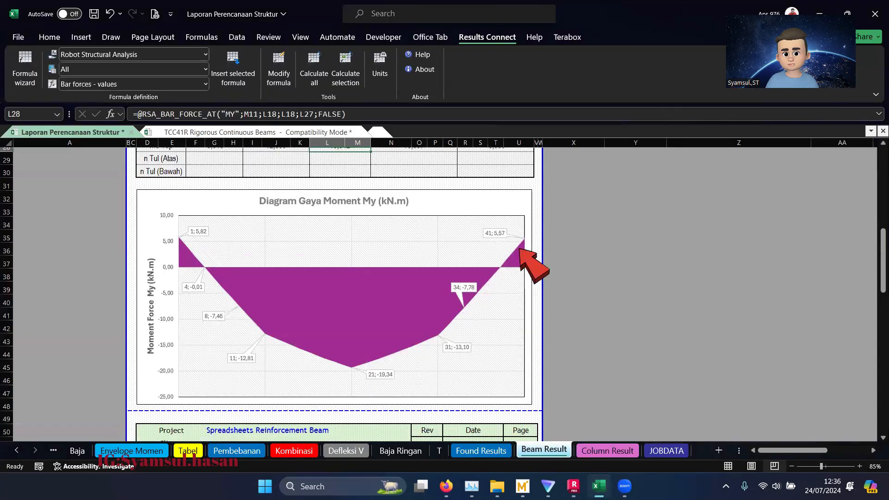
left_click(498, 234)
left_click(498, 234)
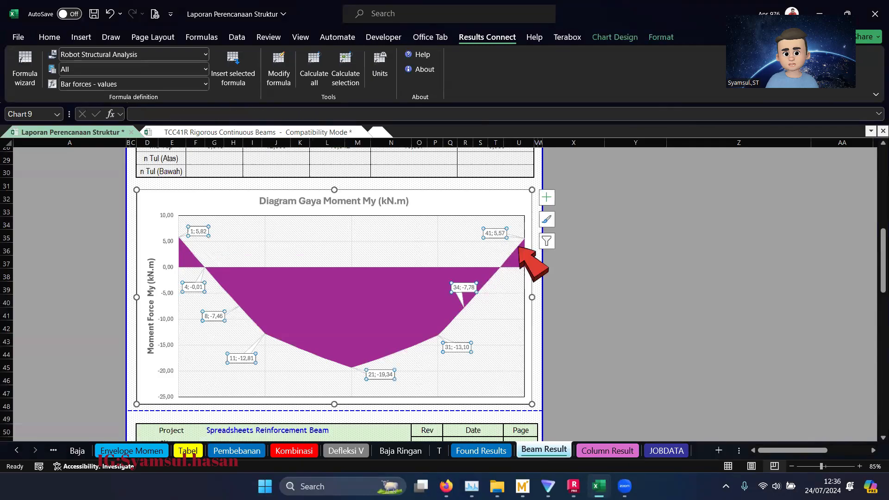
left_click(632, 337)
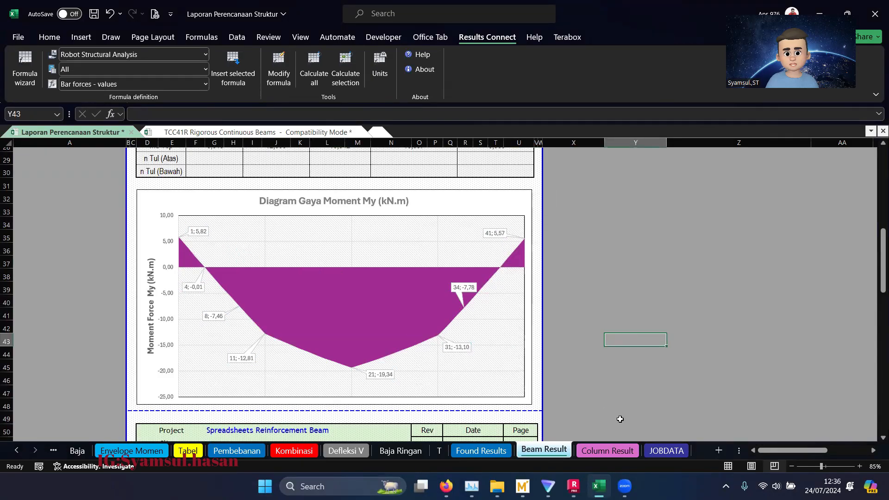
left_click(599, 486)
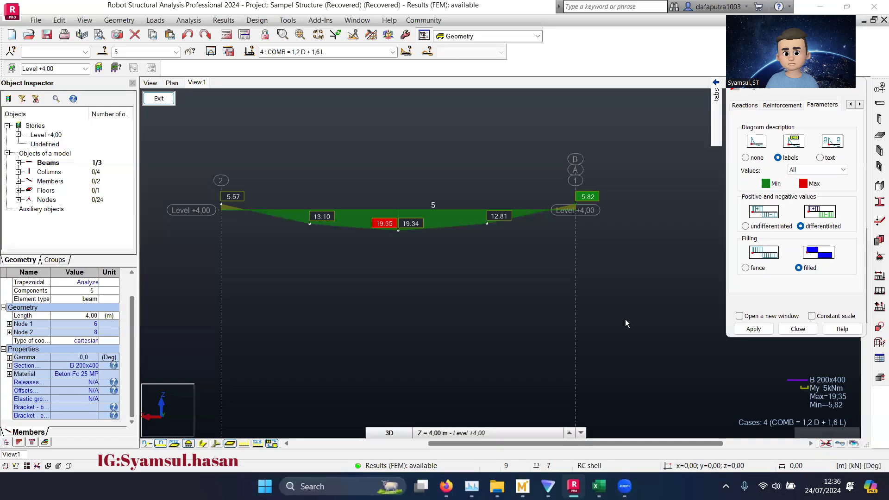
- Compare beam 5's quarter-span moments in Robot Structural Analysis with the Excel My chart and the two Lapangan values in the Mu Top row
left_click(598, 486)
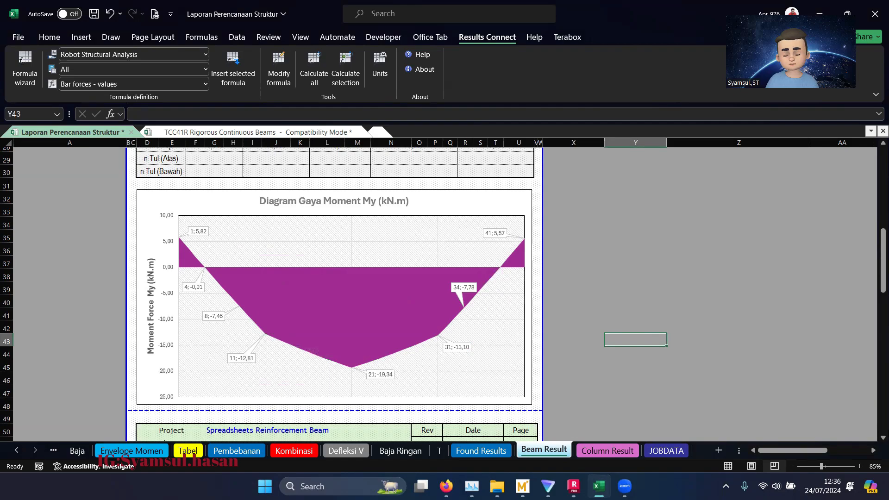
key("alt+Tab")
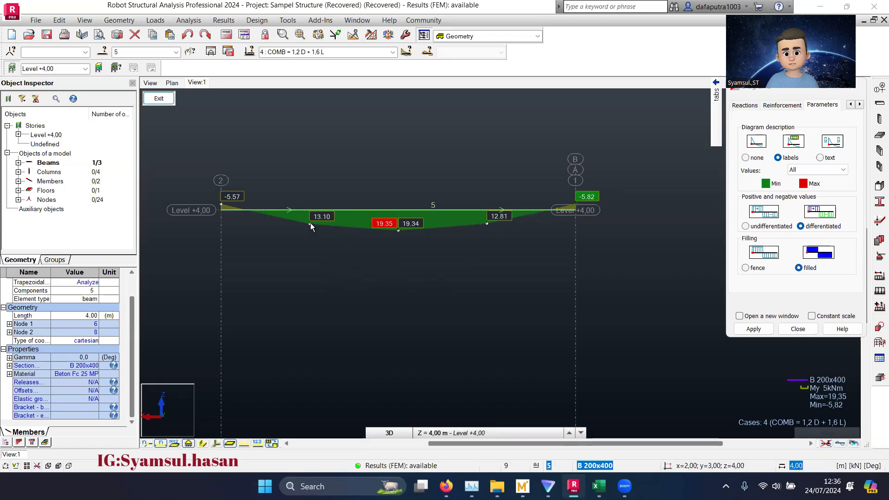
left_click(597, 486)
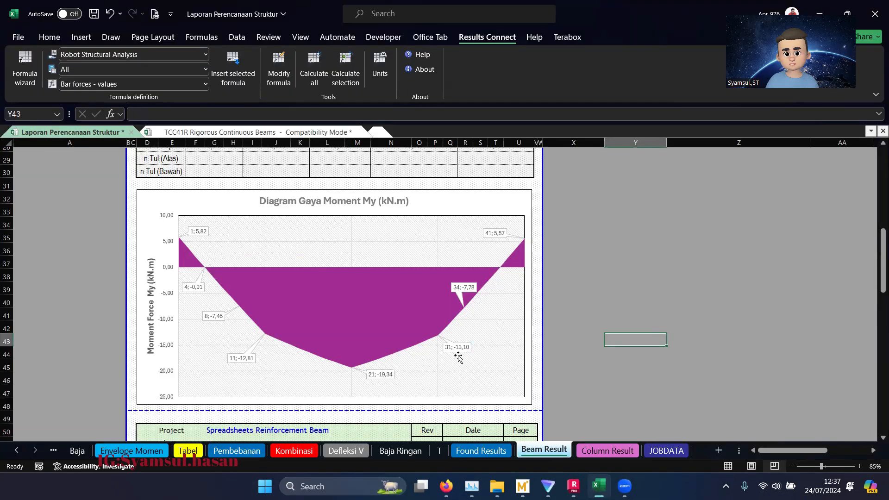
scroll(371, 320, "up", 4)
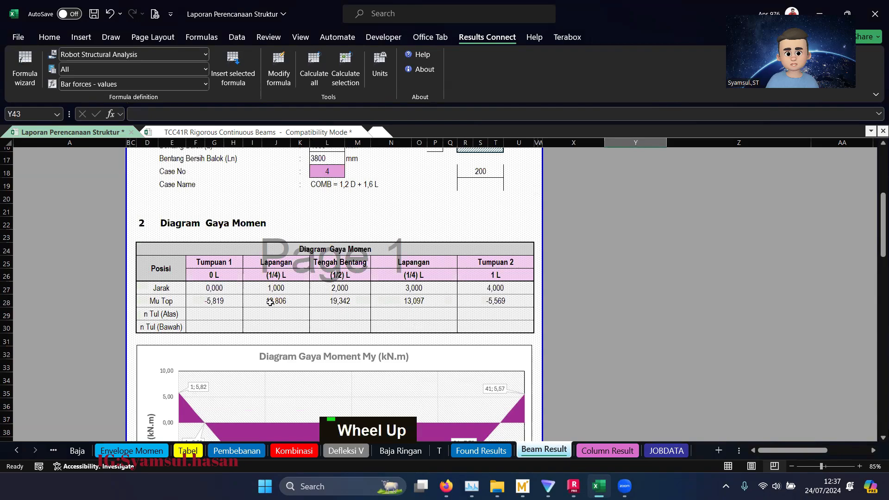
left_click(271, 302)
left_click(419, 299)
- Review the Diagram Gaya Moment My chart in Excel against the Diagram Gaya Momen table above it
scroll(436, 298, "down", 1)
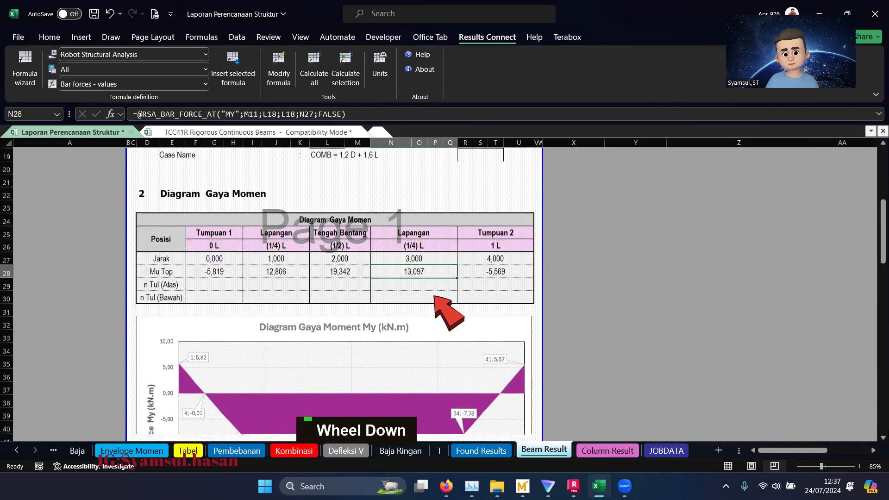
scroll(435, 298, "down", 3)
scroll(345, 287, "up", 1)
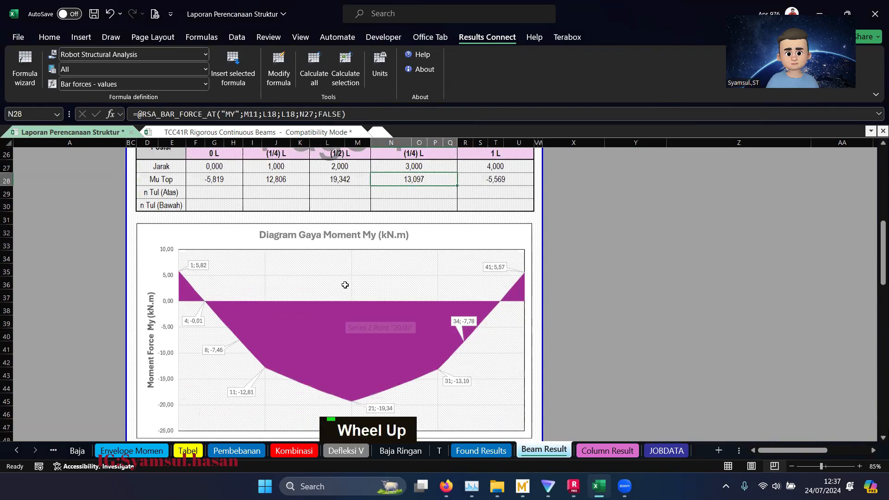
scroll(345, 285, "up", 2)
scroll(463, 291, "down", 1)
left_click(594, 291)
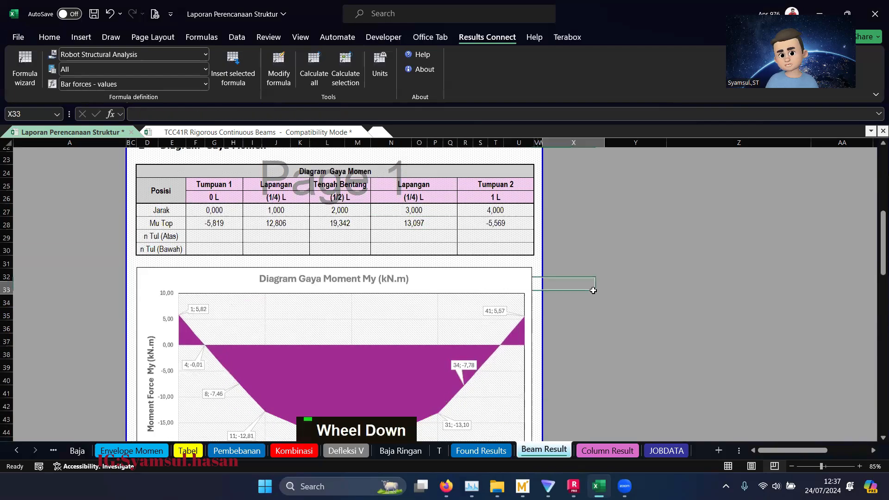
scroll(586, 290, "down", 1)
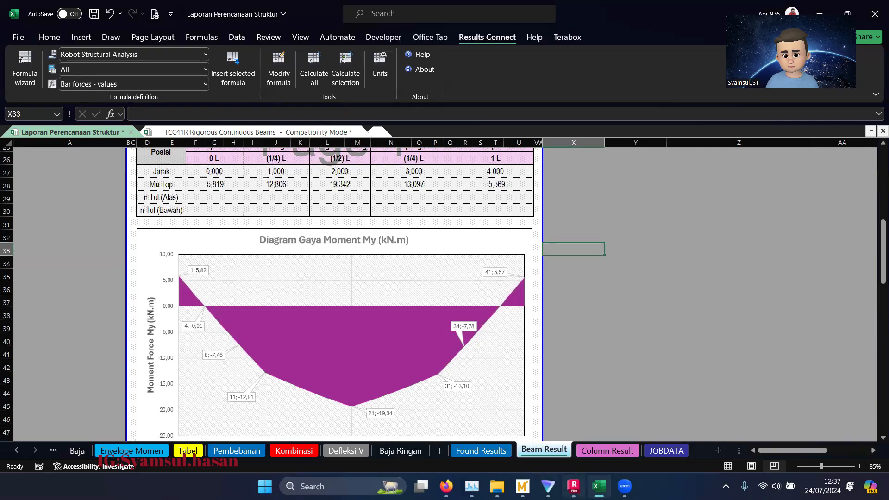
- Switch to Robot Structural Analysis and send beam 5 to Provided Reinforcement of RC Elements using manual combinations 4 and 5
mouse_move(574, 486)
left_click(573, 428)
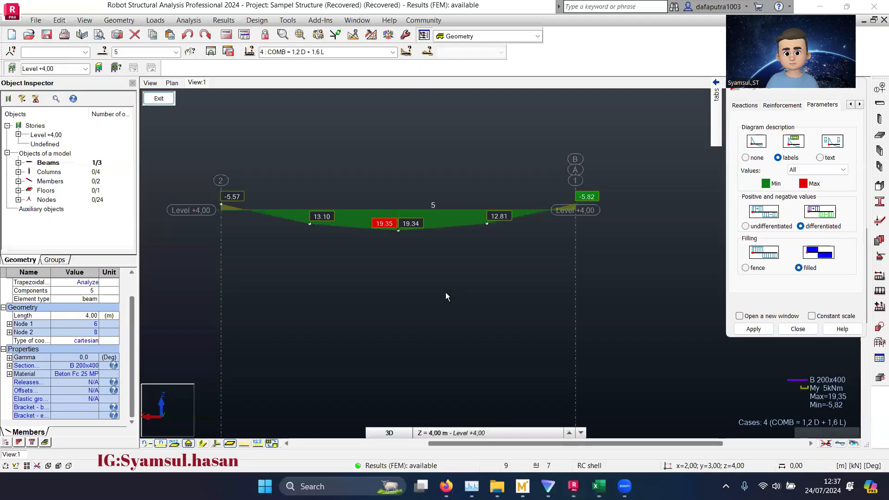
left_click(346, 173)
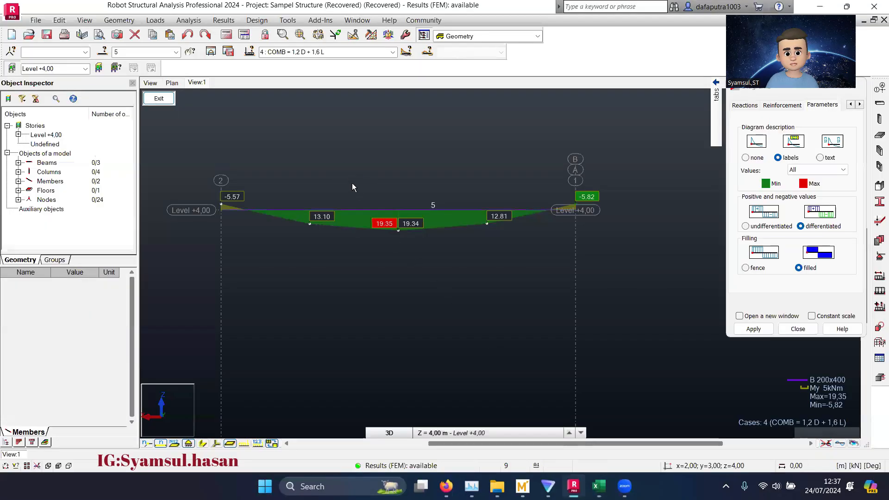
left_click(360, 210)
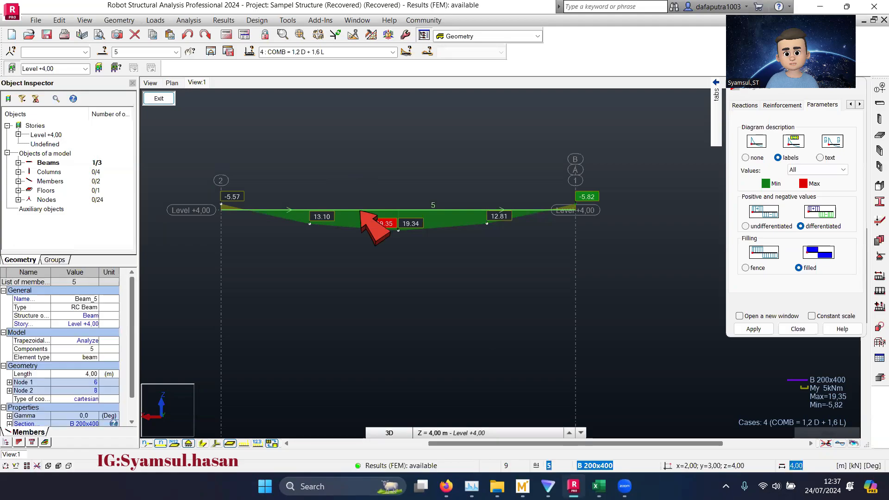
left_click(257, 20)
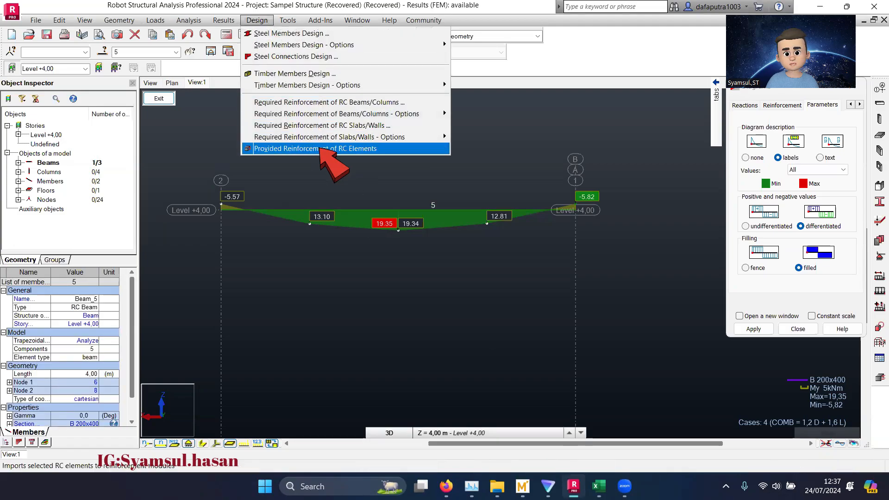
left_click(320, 148)
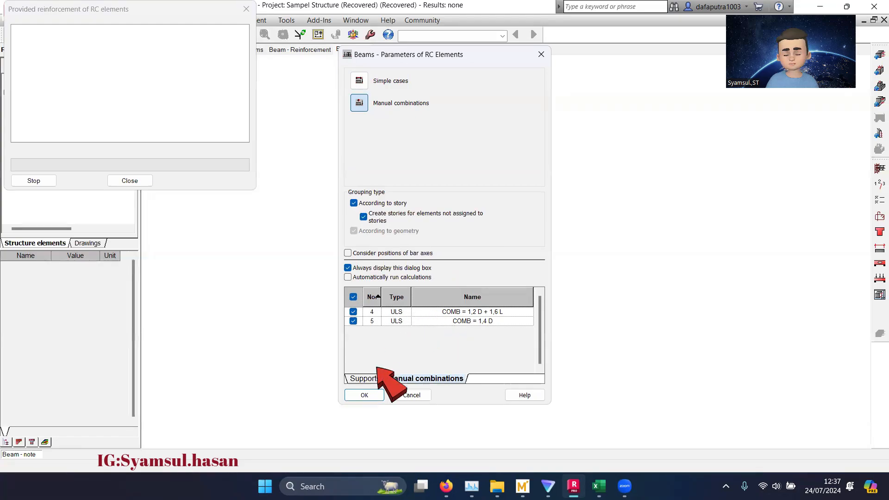
left_click(364, 395)
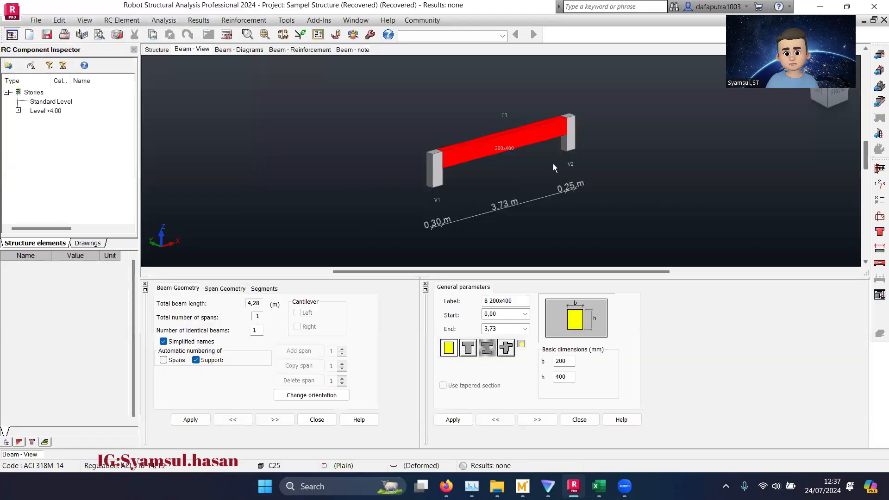
- Examine the RC beam's geometry, bending moment diagrams, calculation note and reinforcement view, dismissing the calculation errors
scroll(554, 164, "up", 2)
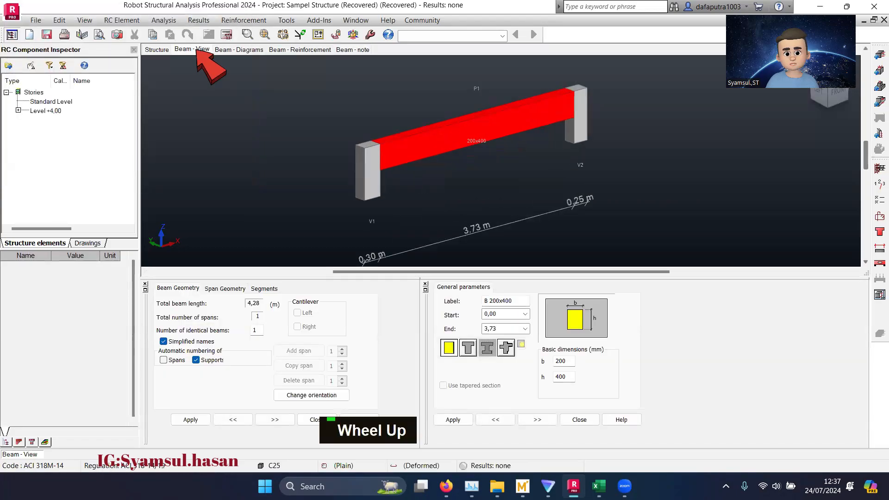
left_click(238, 49)
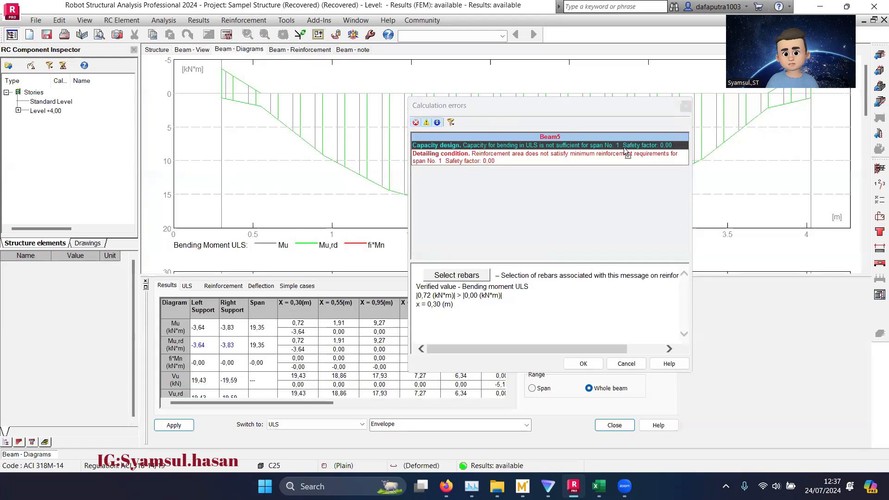
left_click(686, 107)
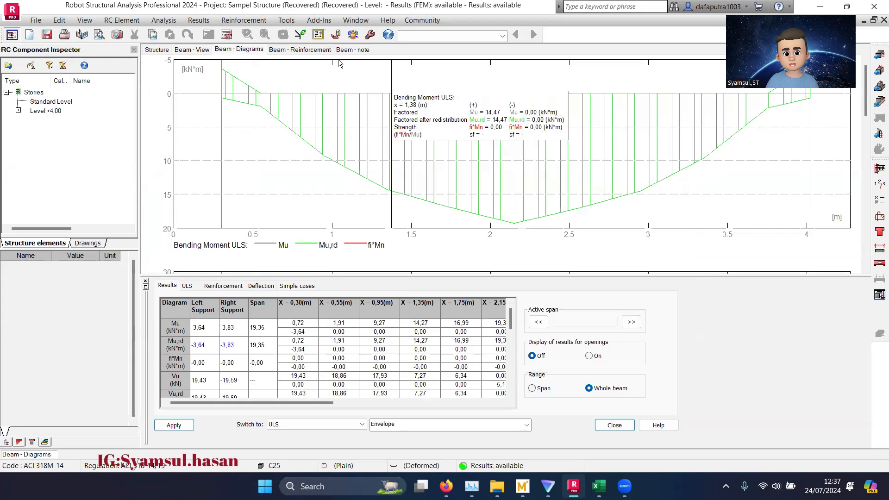
left_click(297, 50)
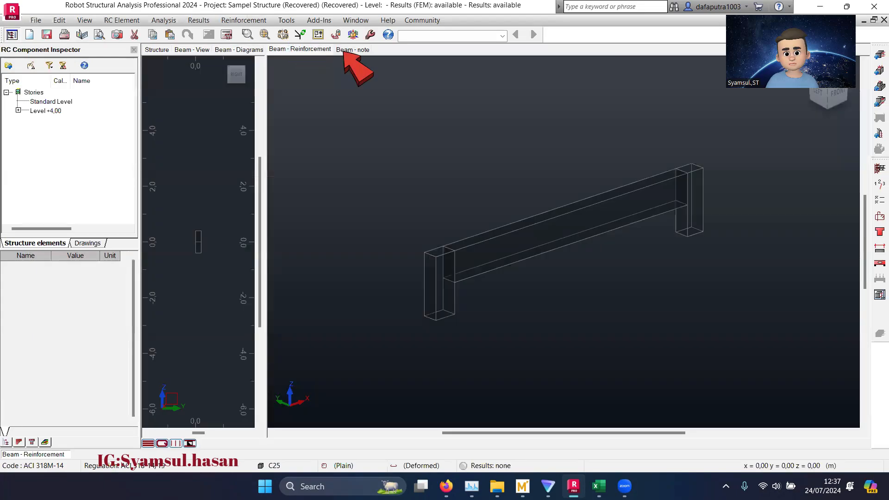
left_click(346, 49)
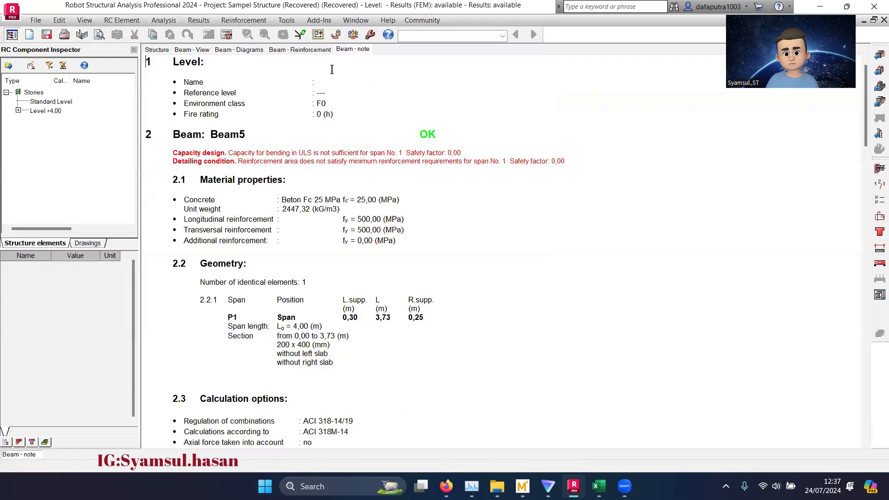
left_click(302, 50)
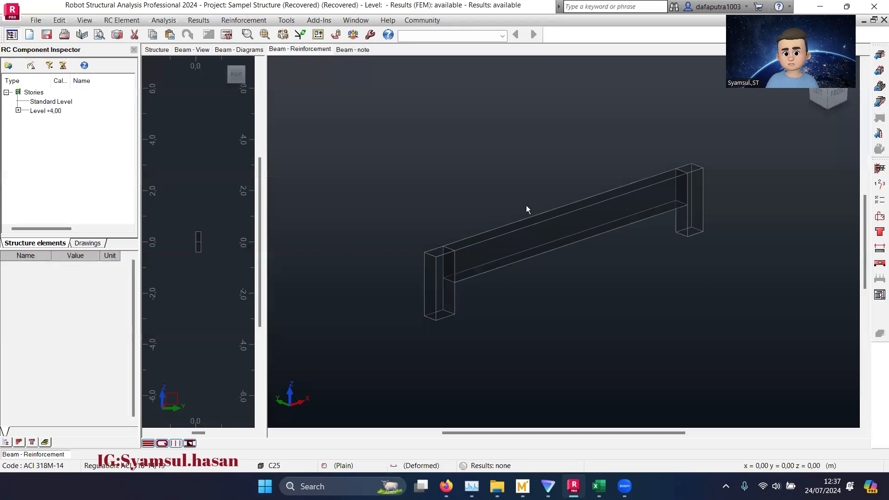
middle_click_drag(545, 227, 508, 269)
middle_click_drag(538, 300, 507, 228, "shift")
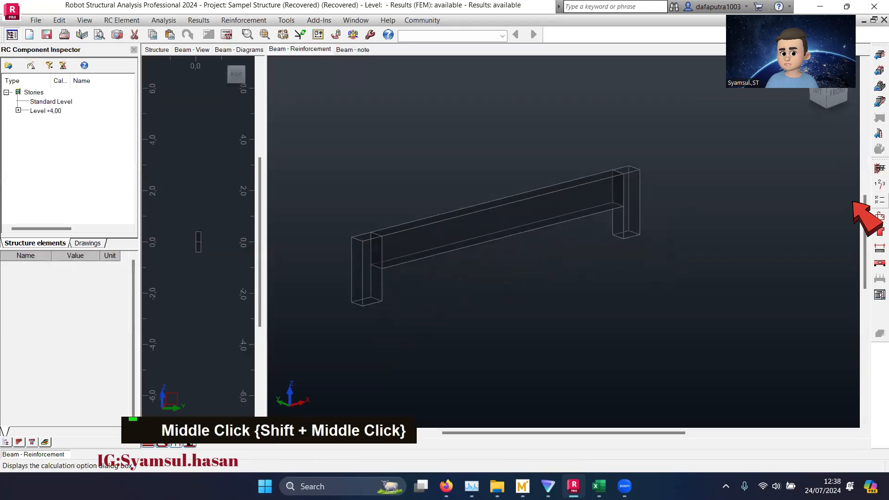
- In the beam's calculation options, set the longitudinal reinforcement steel to Grade 300 and allow only the 13 mm bar
left_click(880, 215)
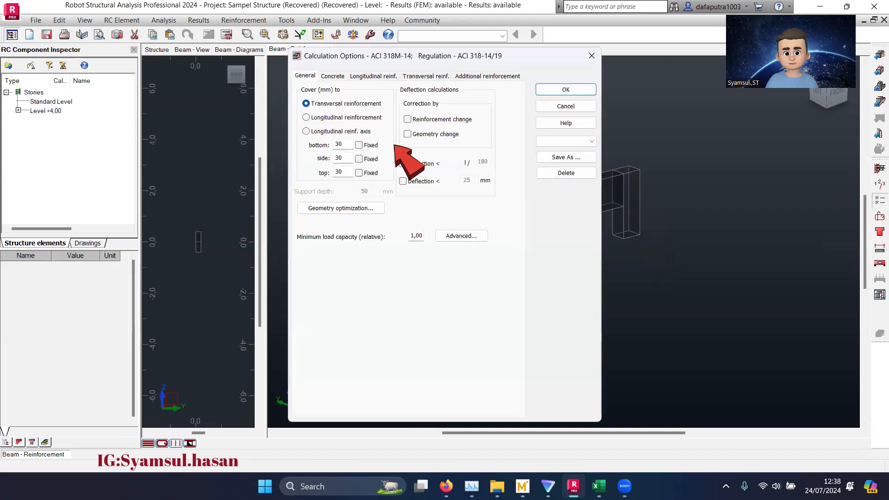
left_click(331, 77)
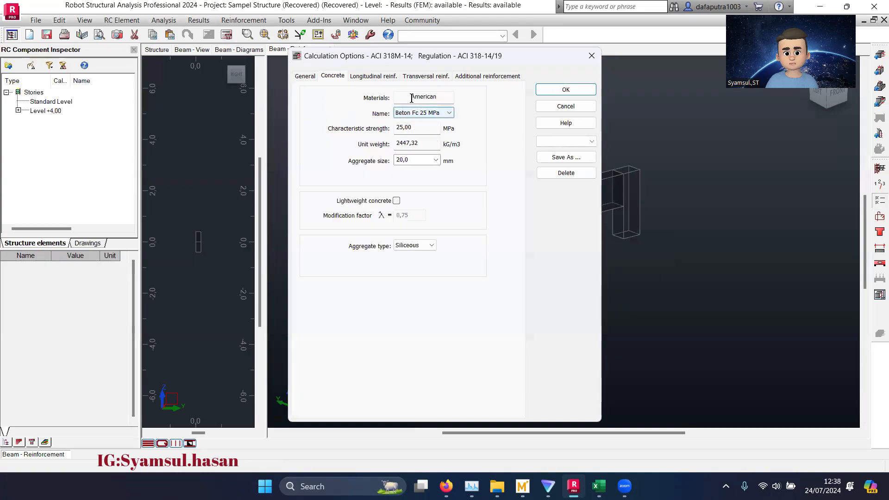
left_click(373, 76)
left_click(371, 126)
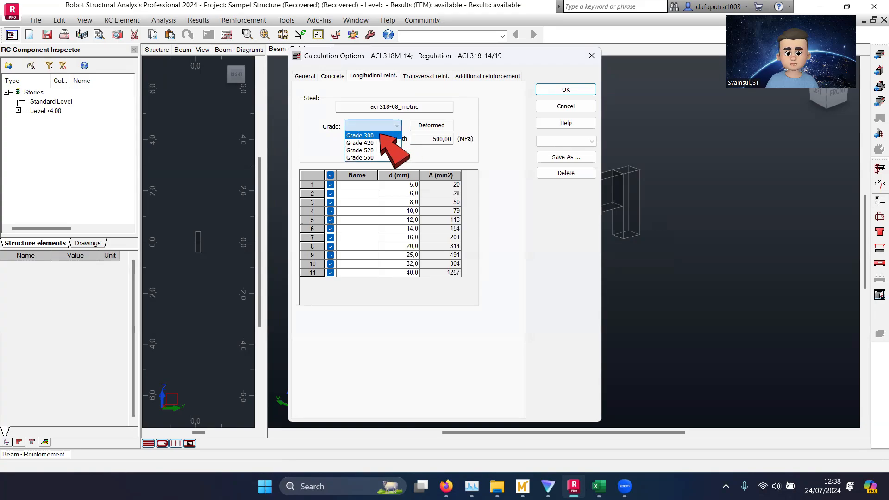
left_click(371, 136)
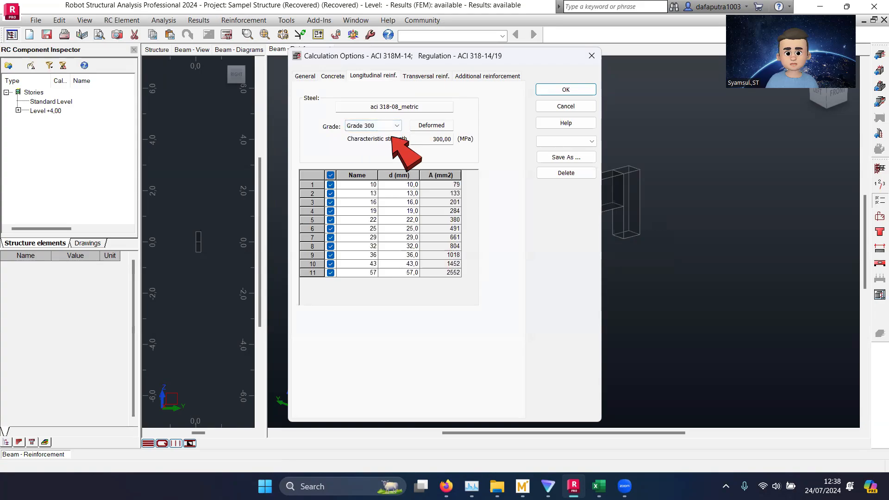
left_click(331, 175)
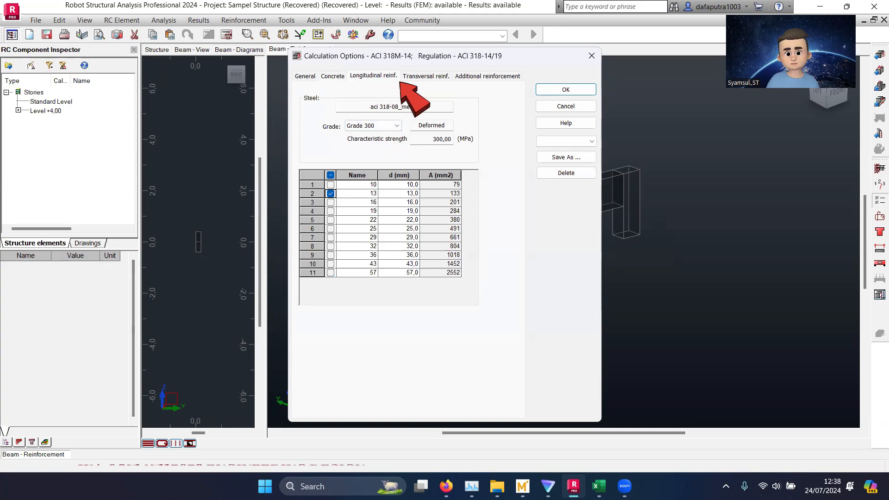
- Set the transversal reinforcement steel to Grade 300 and allow only the 10 mm bar
left_click(424, 76)
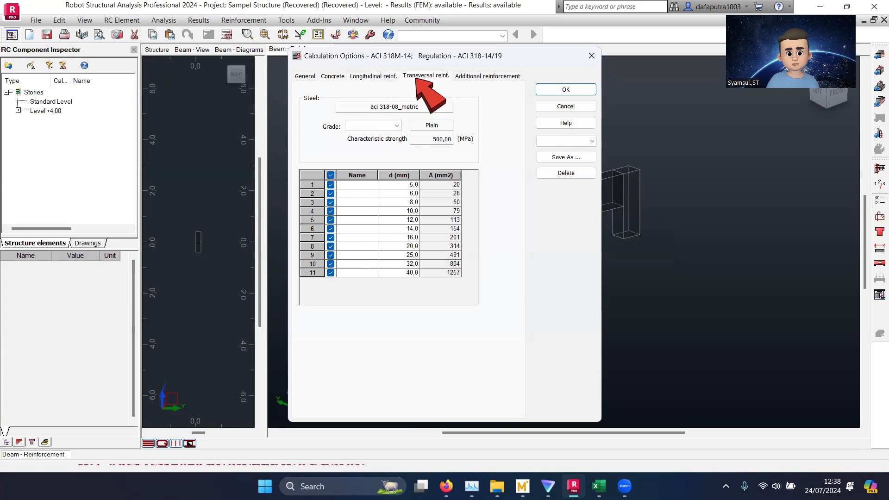
left_click(391, 126)
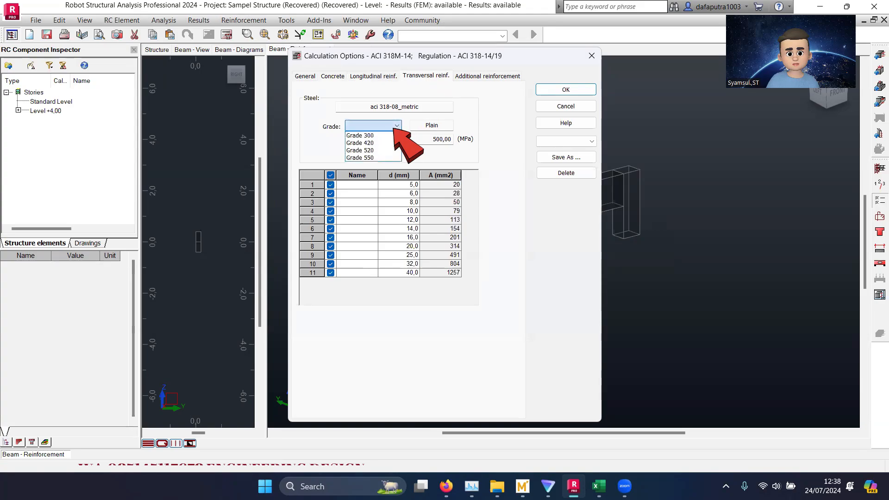
left_click(390, 134)
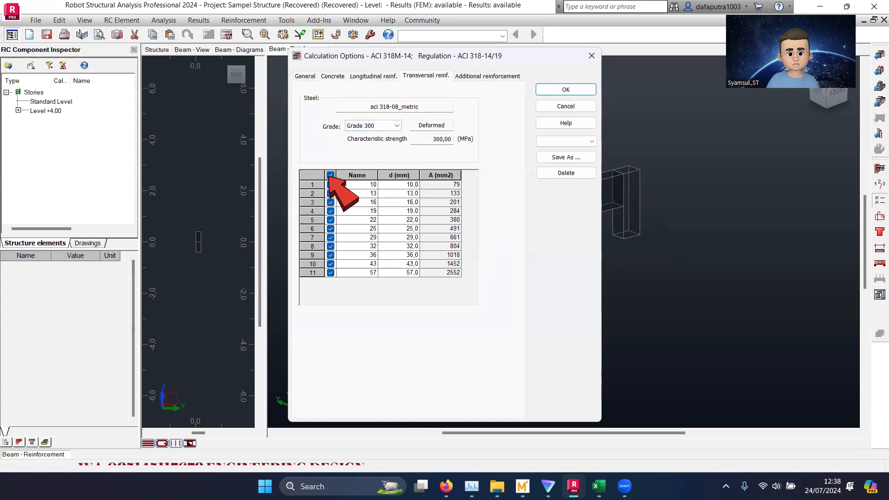
left_click(330, 175)
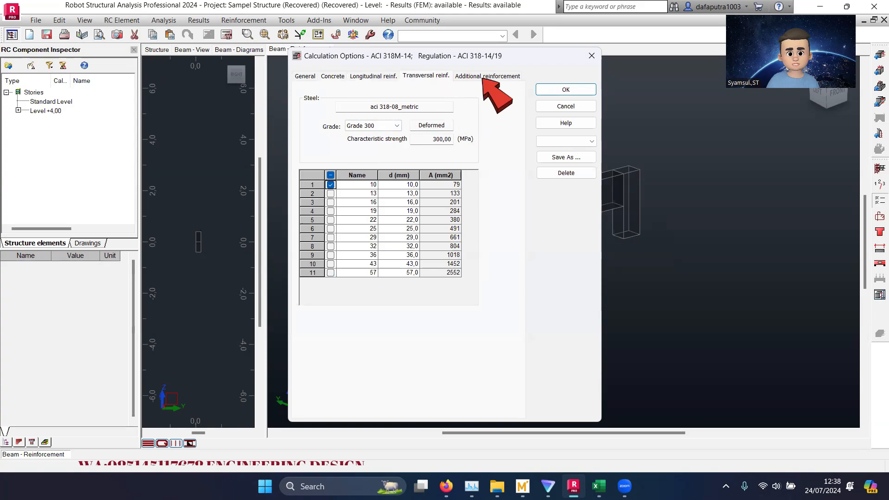
- Set the additional reinforcement steel to Grade 300 and allow only the 13 mm bar
left_click(484, 76)
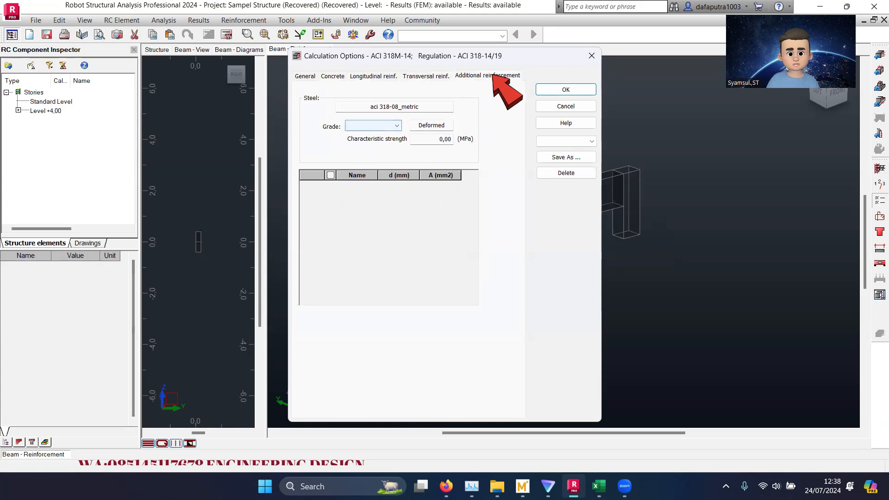
left_click(390, 125)
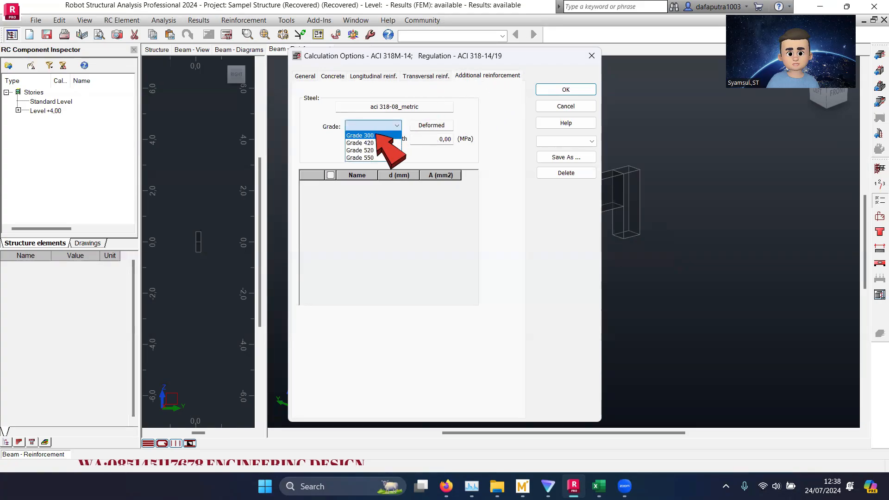
left_click(376, 135)
left_click(331, 175)
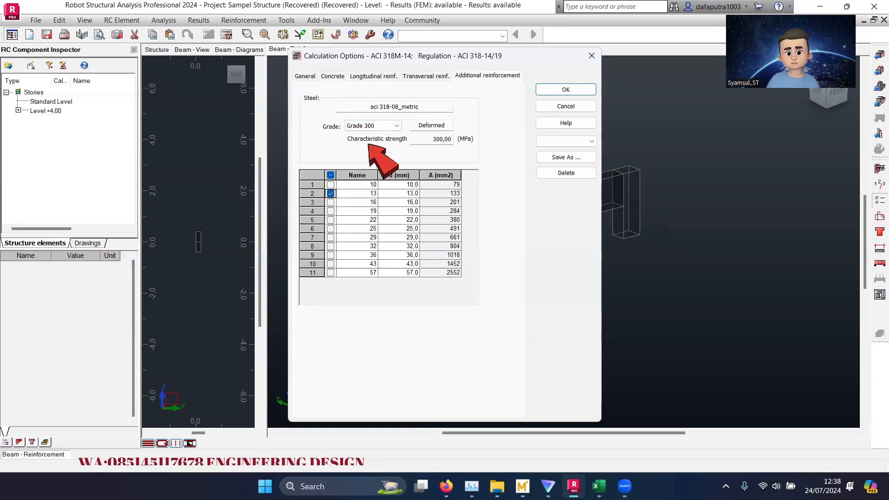
left_click(381, 126)
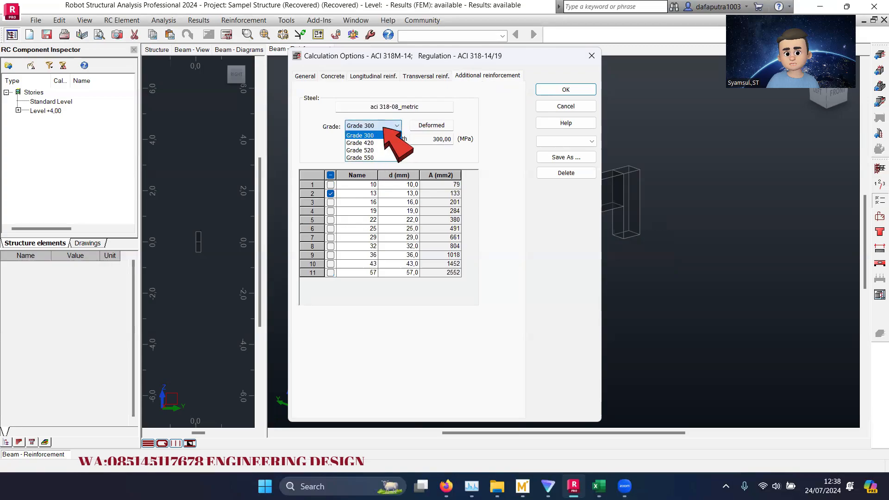
left_click(481, 117)
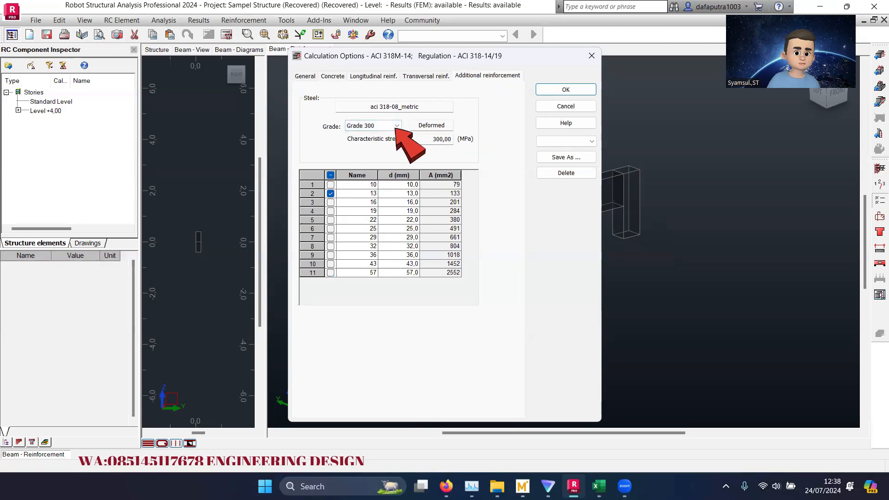
- Keep Grade 300 for the additional reinforcement steel and apply the beam's calculation options
left_click(389, 126)
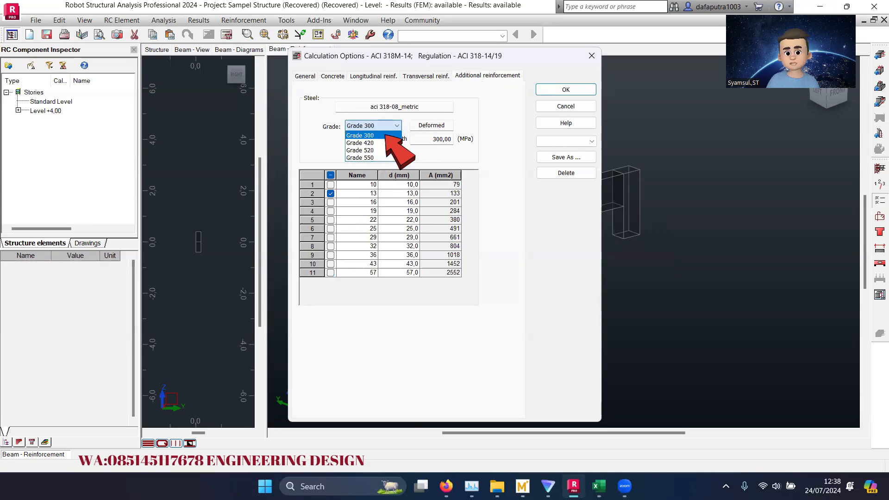
left_click(490, 113)
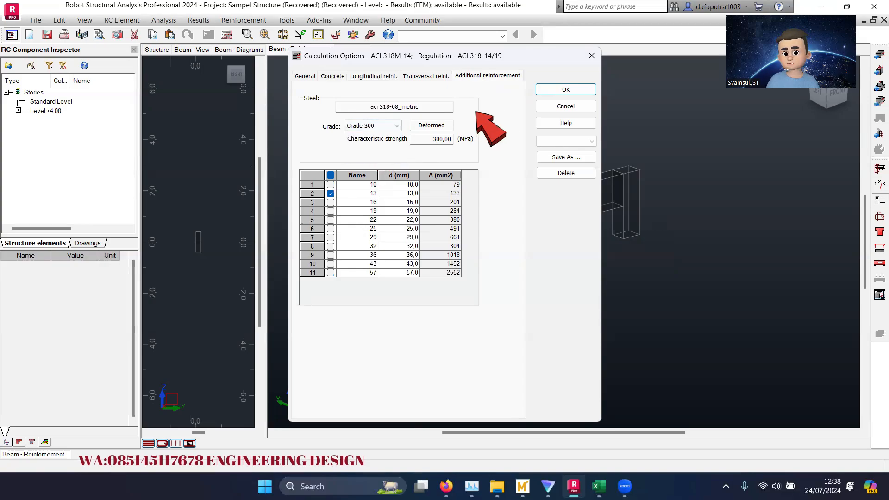
left_click(563, 89)
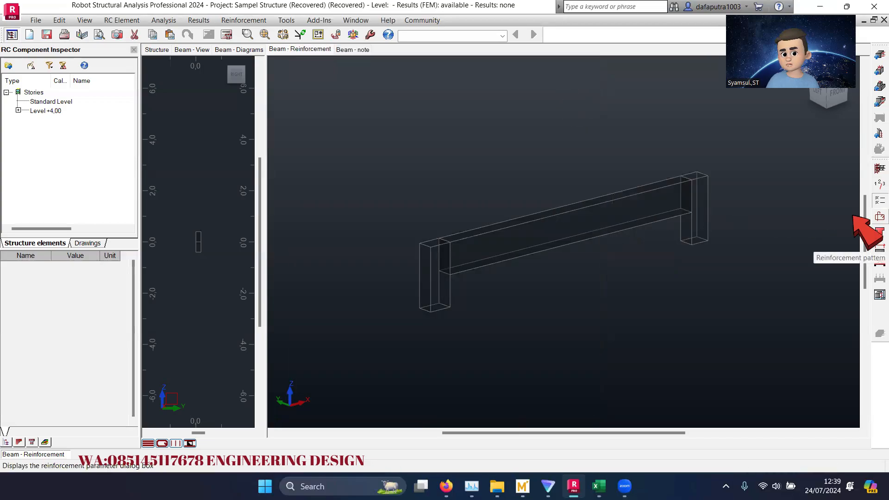
- In the beam's reinforcement pattern, set the main reinforcement's minimum diameter to 13
left_click(873, 217)
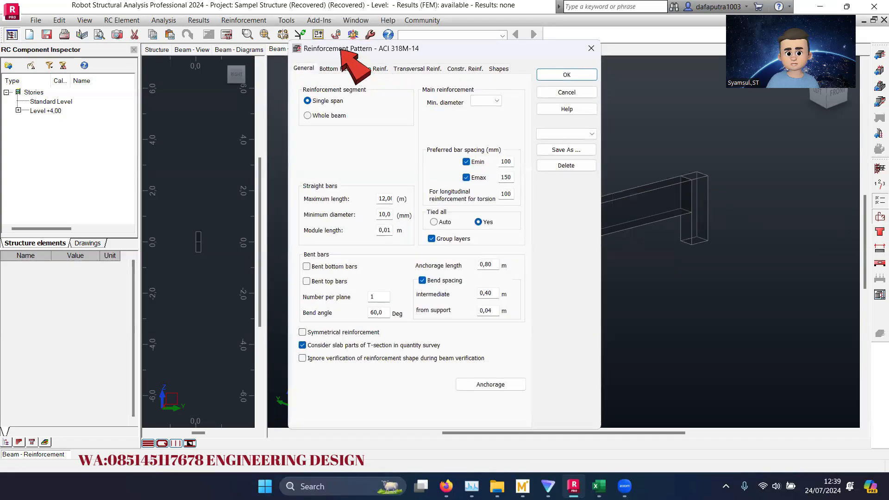
left_click_drag(341, 49, 318, 42)
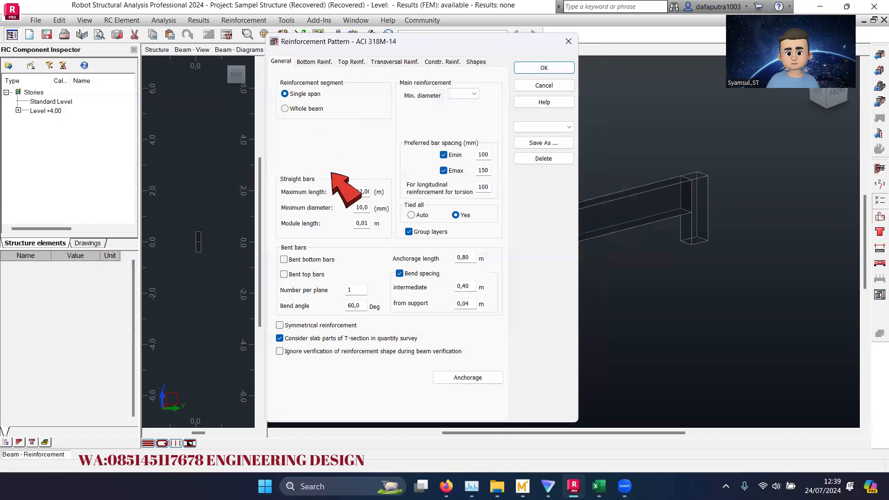
double_click(472, 94)
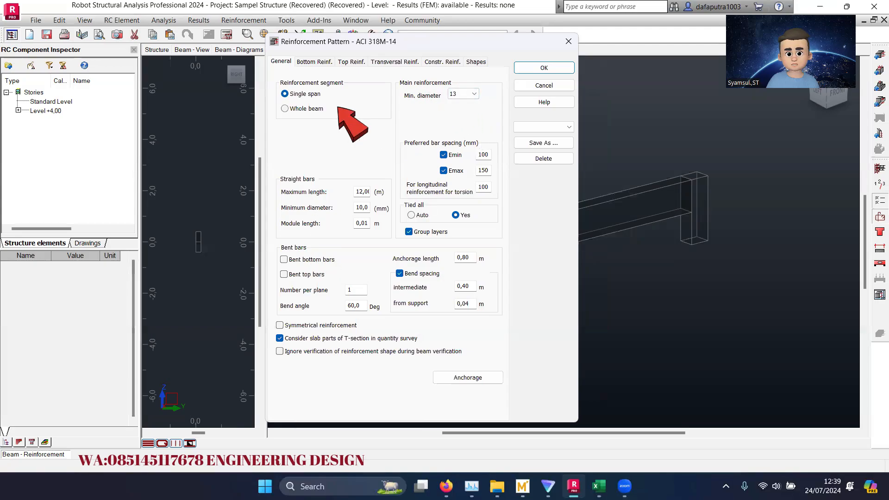
- Review the pattern's bottom, top, transversal and constructional reinforcement settings, including the choices for the maximum number of bottom layers
left_click(314, 62)
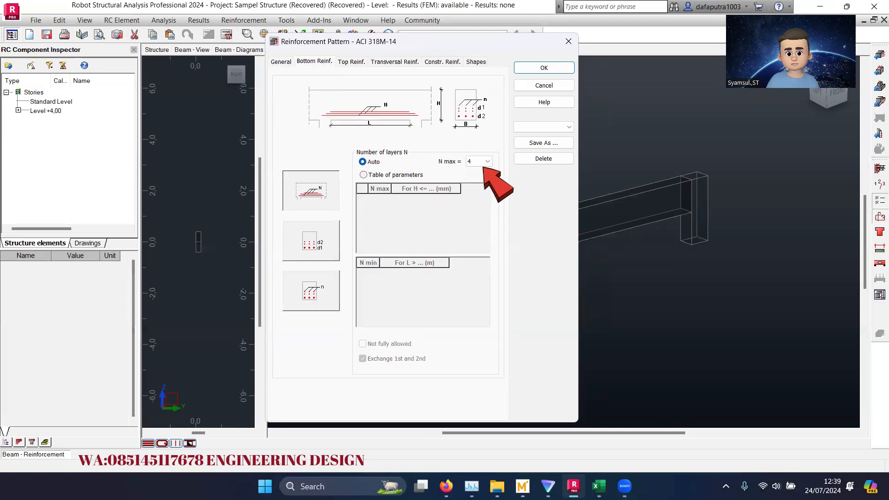
left_click(483, 162)
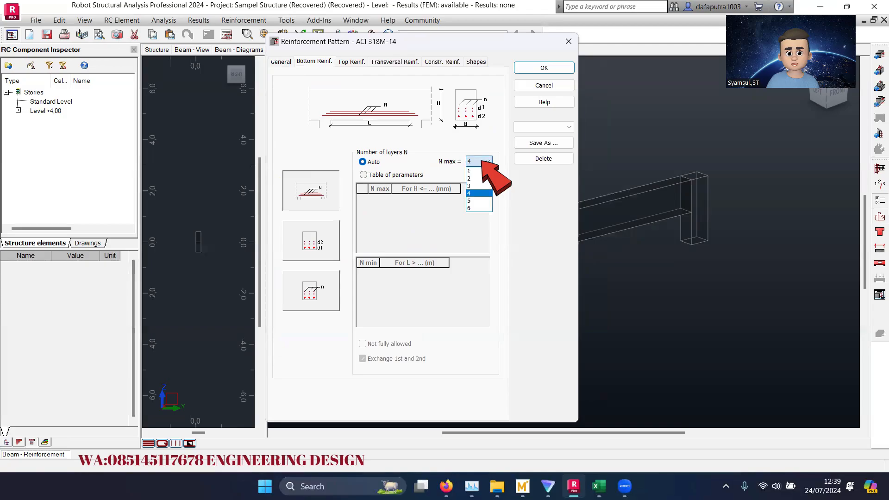
left_click(483, 162)
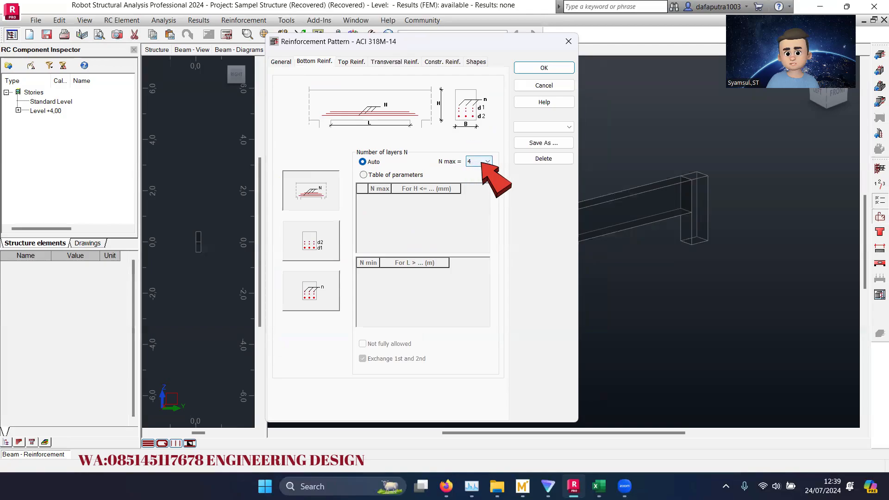
left_click(350, 62)
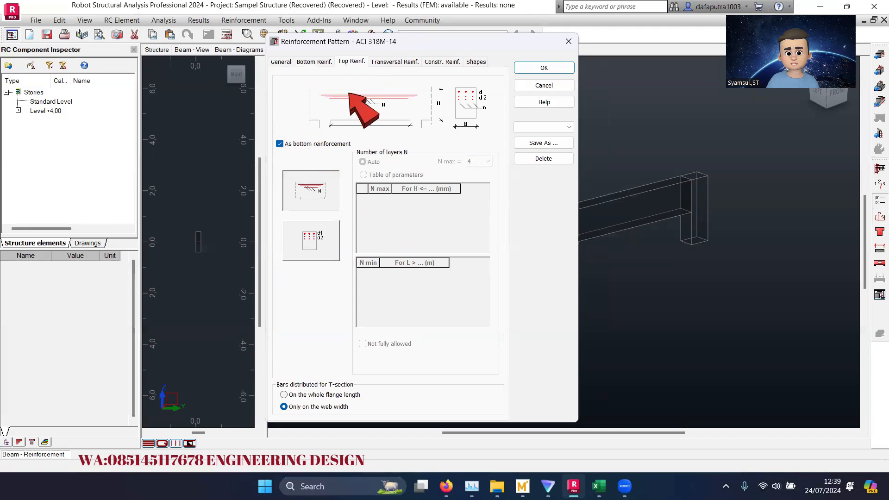
left_click(393, 60)
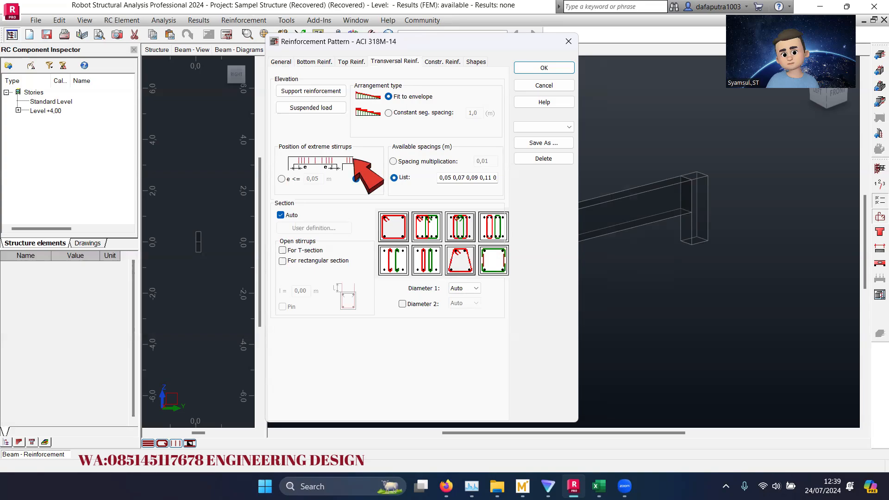
left_click(442, 62)
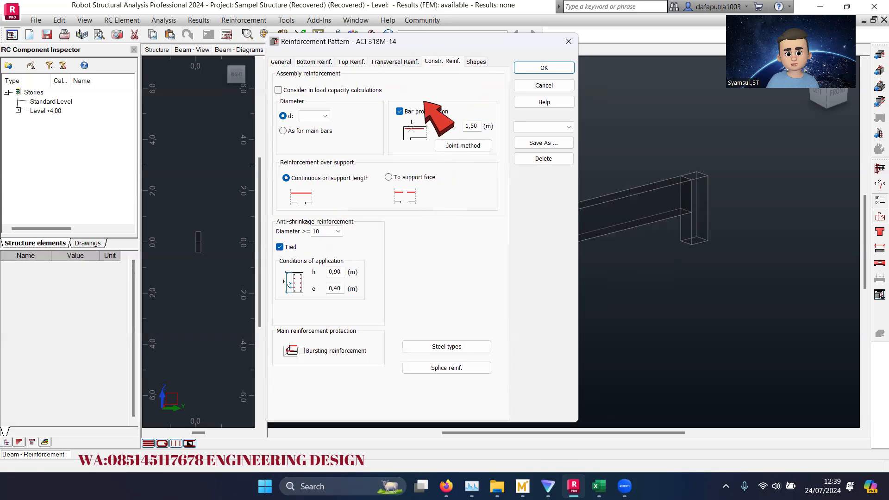
- Examine the pattern's bar shapes for main, constructional, lap length and stirrup reinforcement, including the alternative main bar and stirrup shapes
left_click(475, 62)
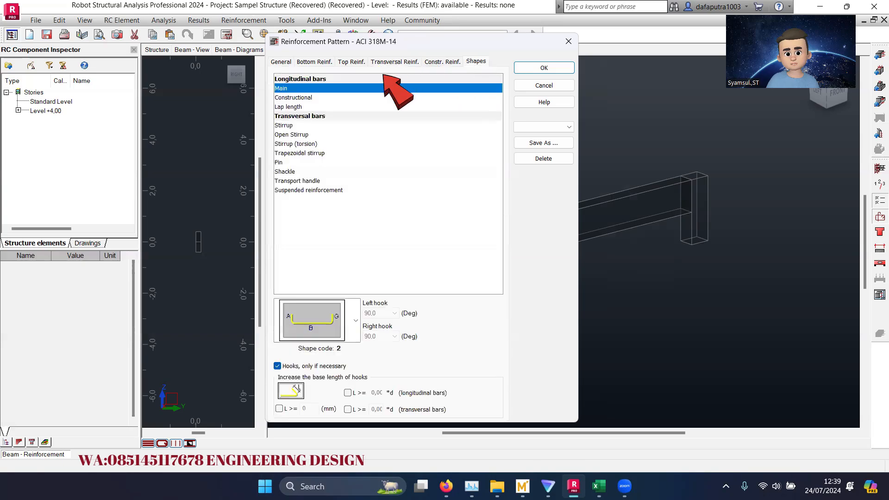
left_click(355, 321)
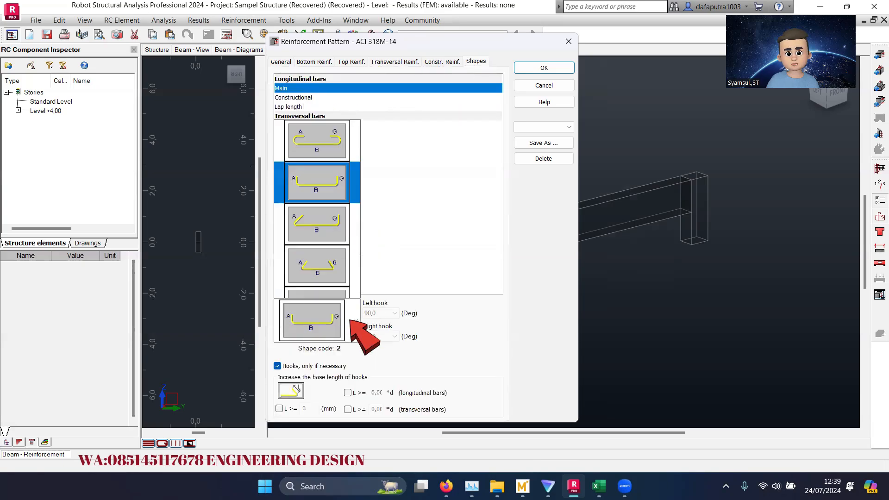
left_click(352, 321)
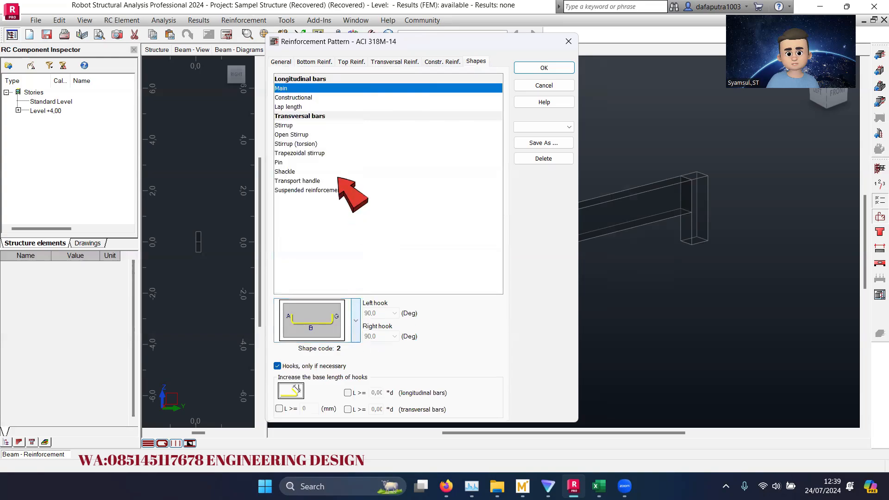
left_click(296, 98)
left_click(300, 107)
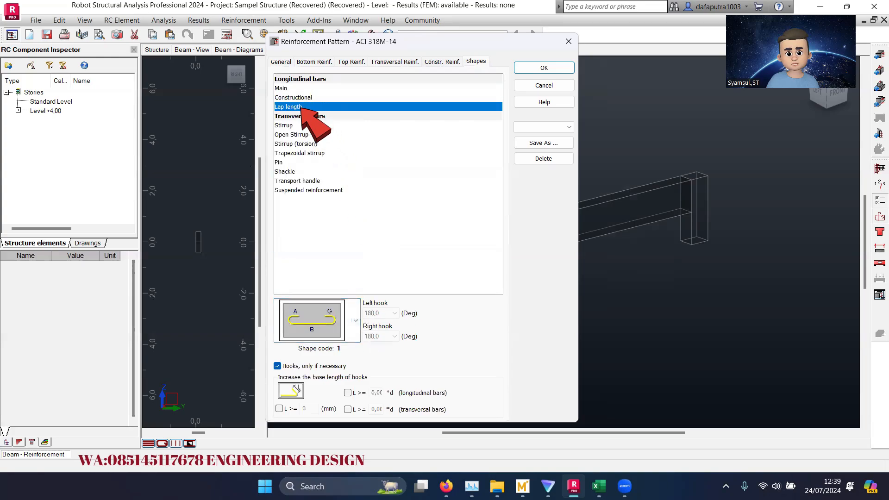
left_click(301, 126)
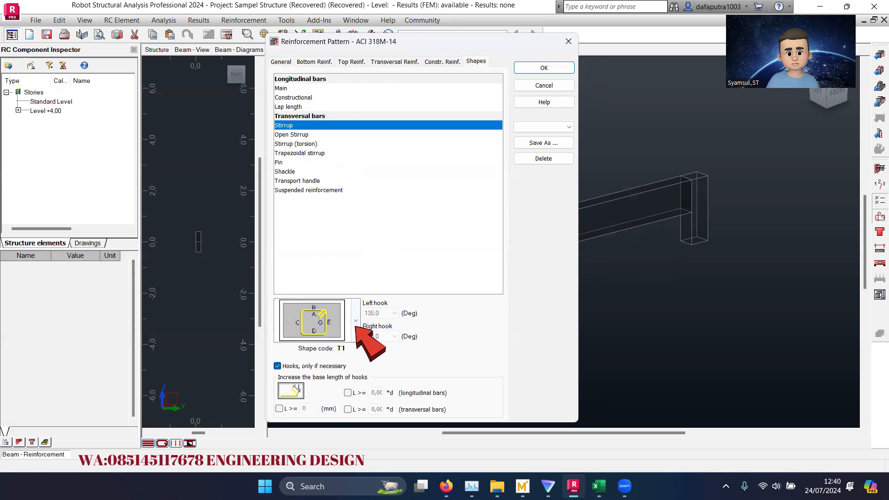
left_click(355, 321)
left_click(354, 320)
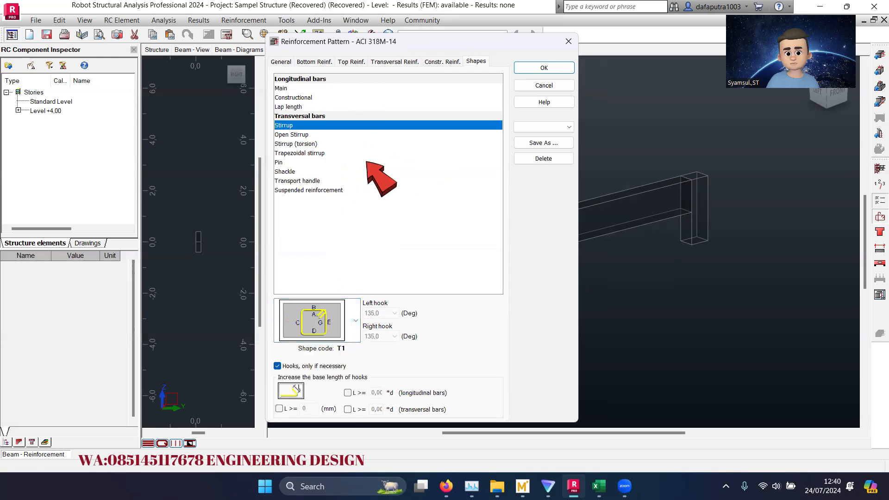
- Accept the automatic span reinforcement anchorages at all supports and apply the reinforcement pattern
left_click(282, 63)
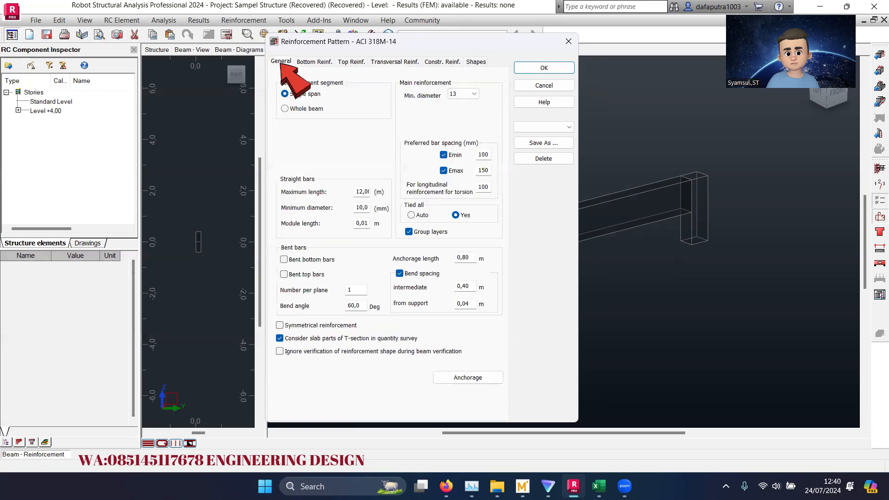
left_click(467, 378)
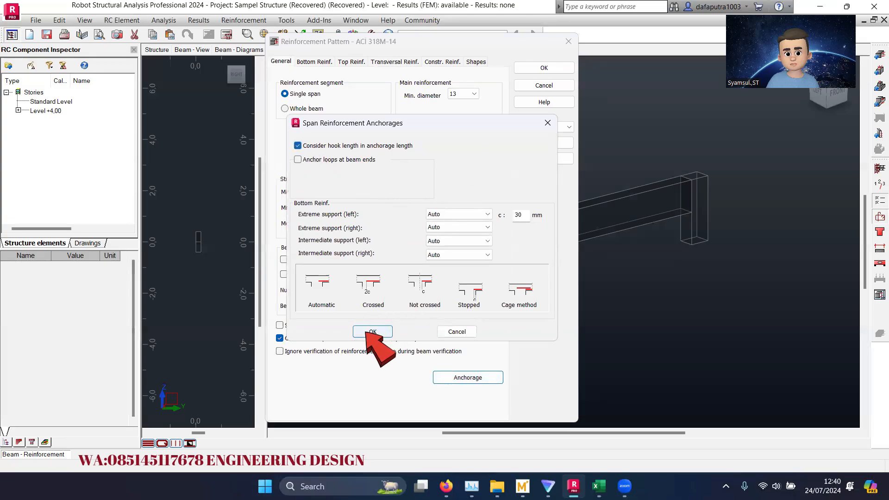
left_click(373, 332)
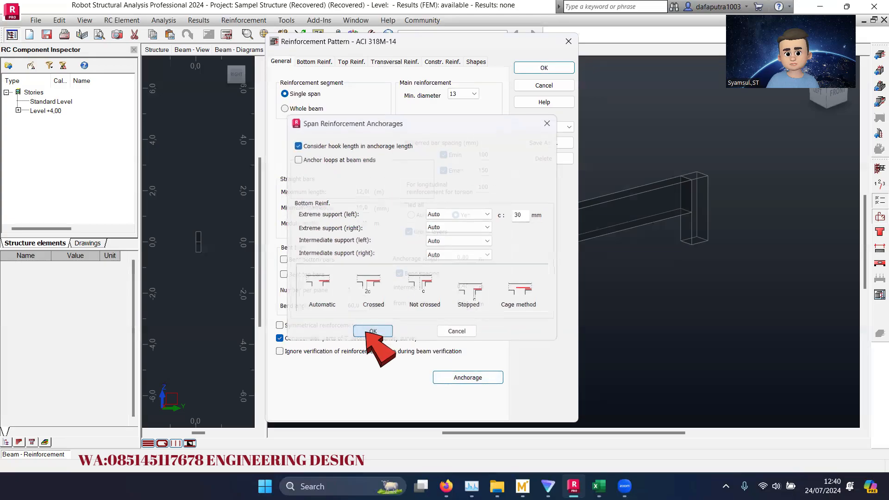
left_click(543, 68)
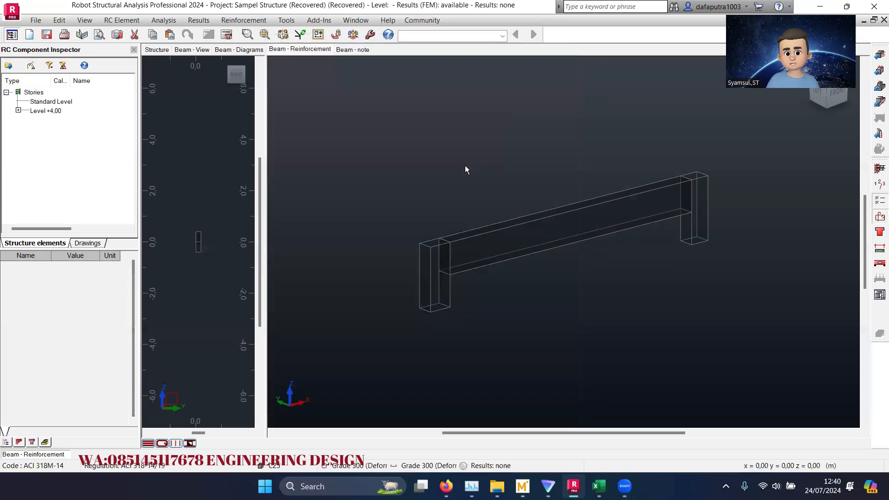
- Run the required reinforcement calculation for the beam, leaving drawing generation and keeping existing reinforcement off
middle_click_drag(465, 165, 410, 163)
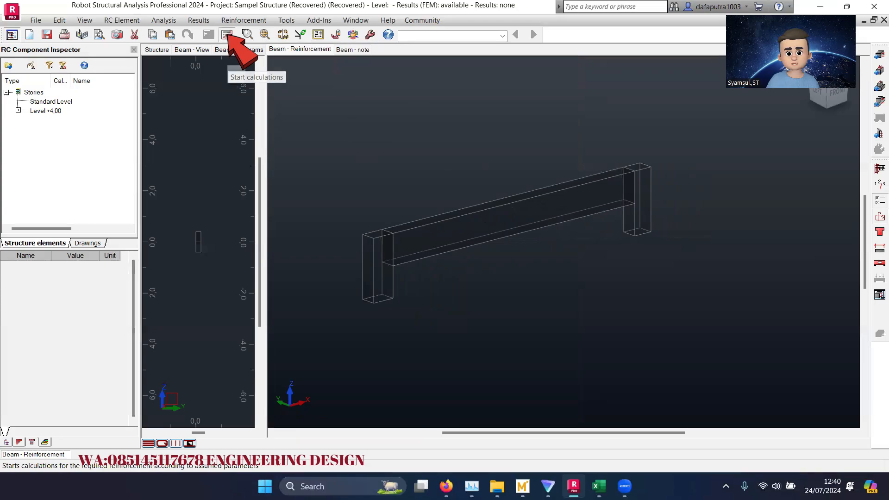
left_click(227, 36)
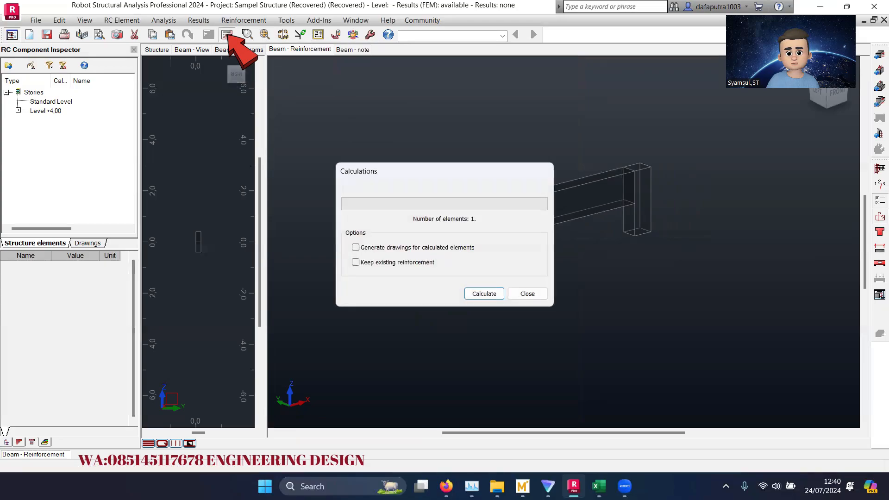
left_click(484, 294)
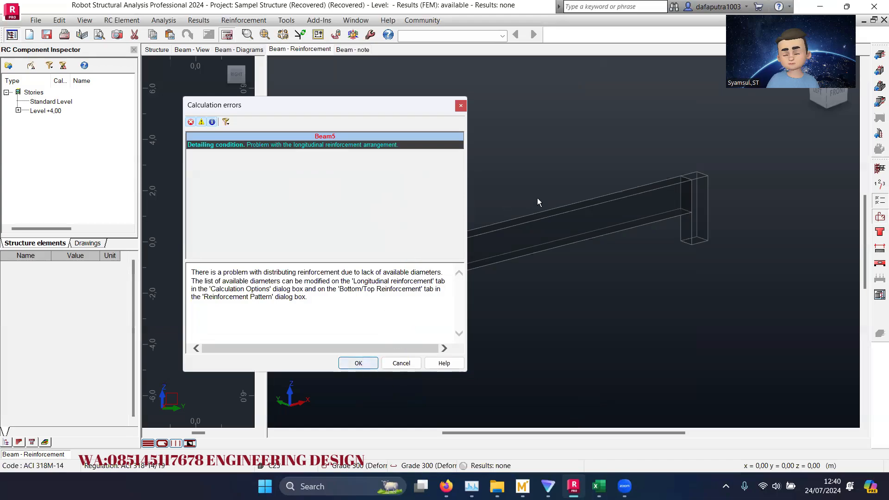
left_click(359, 364)
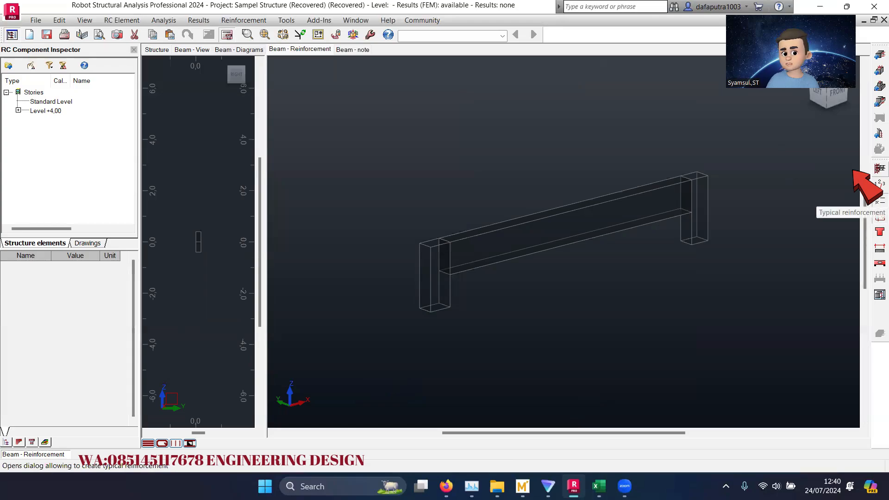
- Start typical reinforcement for the beam and set the stirrup cover c to 30 mm
left_click(880, 168)
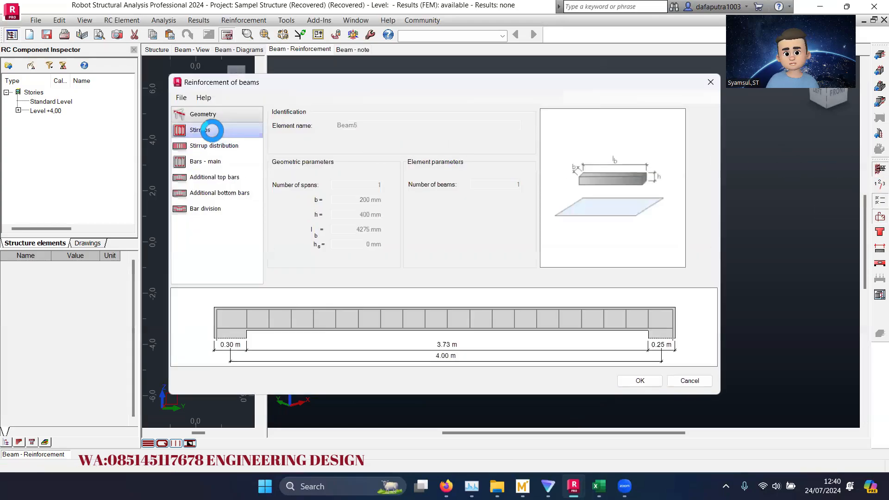
left_click(211, 130)
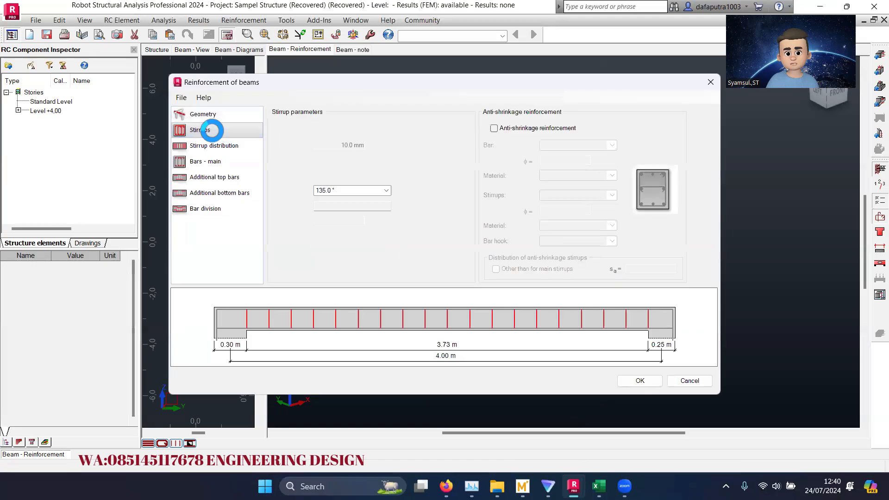
double_click(347, 207)
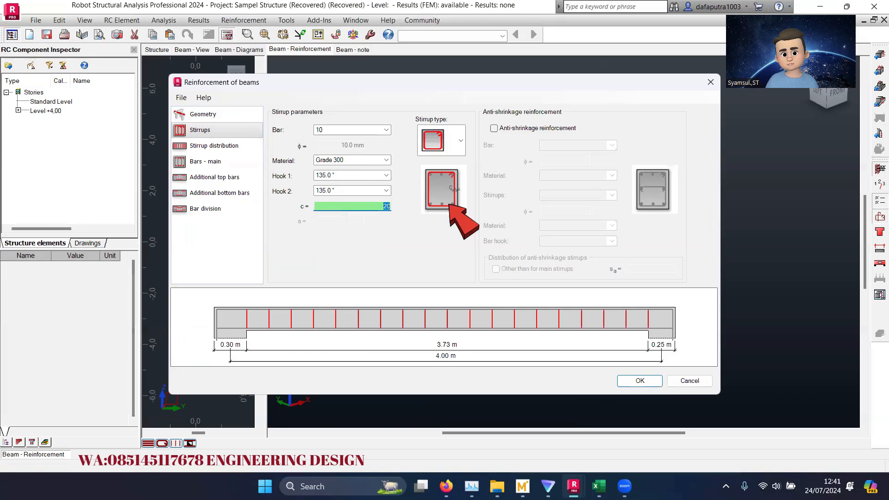
type("3")
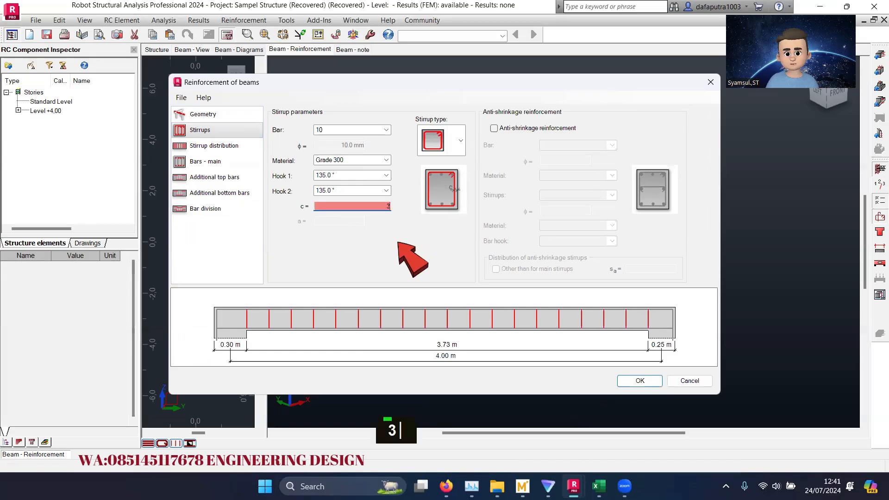
type("0")
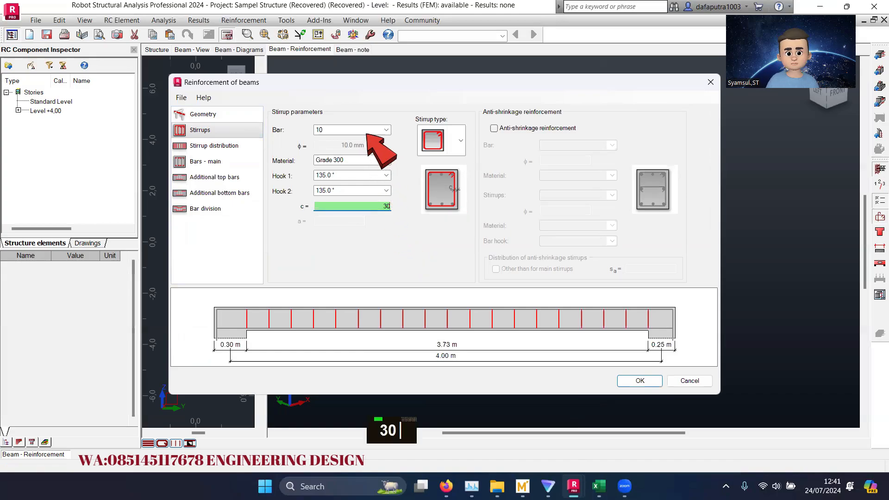
- Set the main stirrup spacing s1 in span 1 to 150 mm and open the main bar settings
left_click(218, 146)
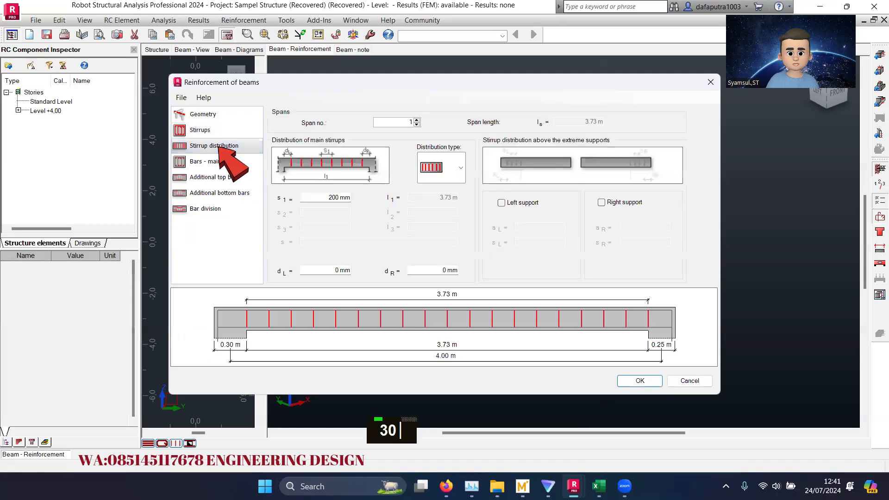
double_click(324, 198)
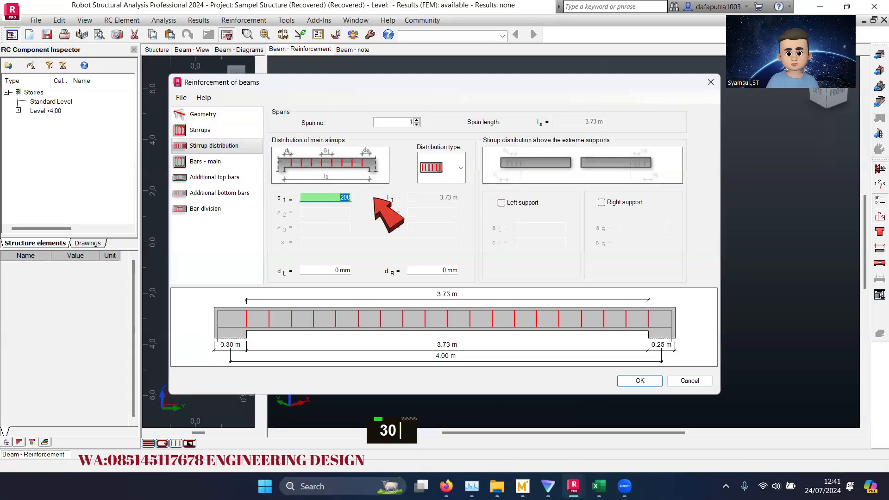
type("150")
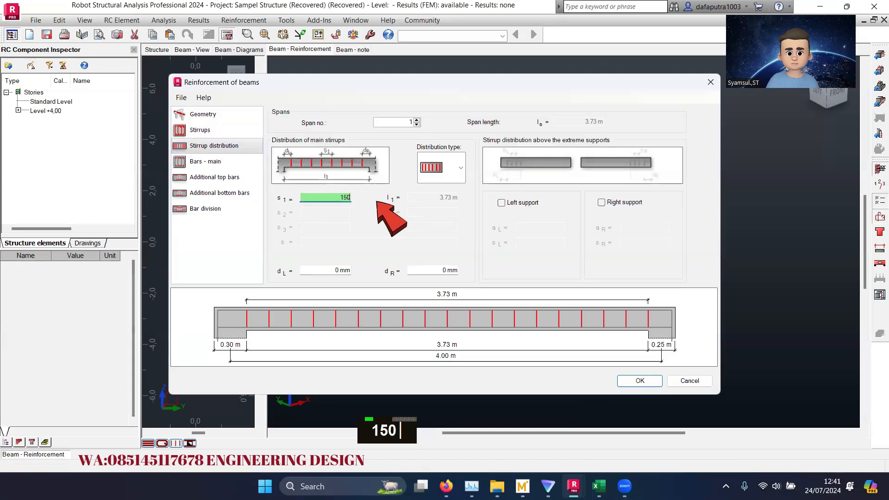
left_click(218, 162)
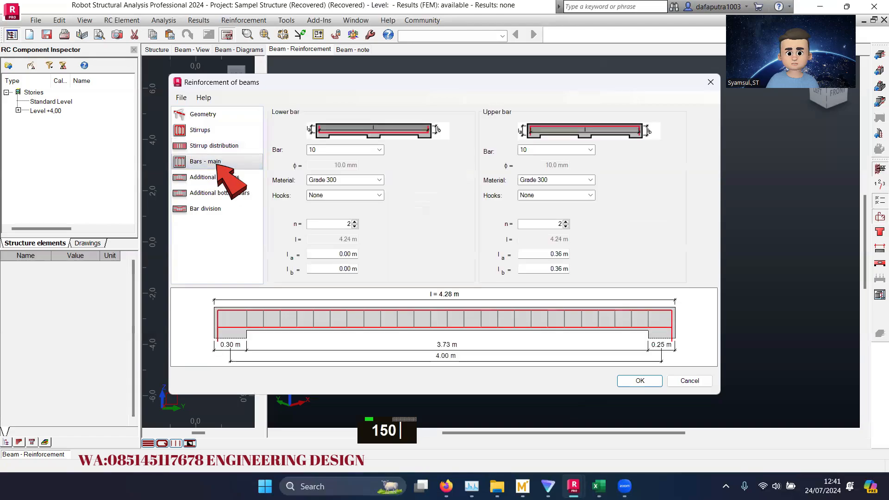
- Set the bar size of both the lower and upper main bars to 13
left_click(376, 151)
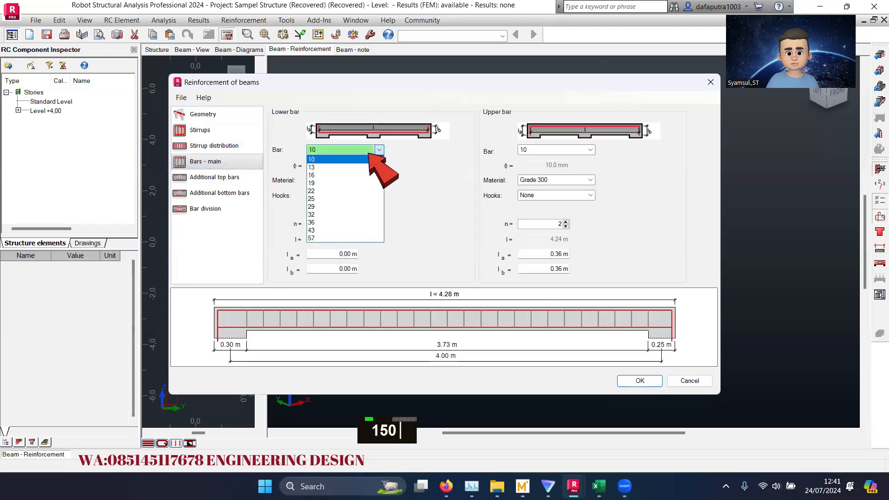
left_click(330, 168)
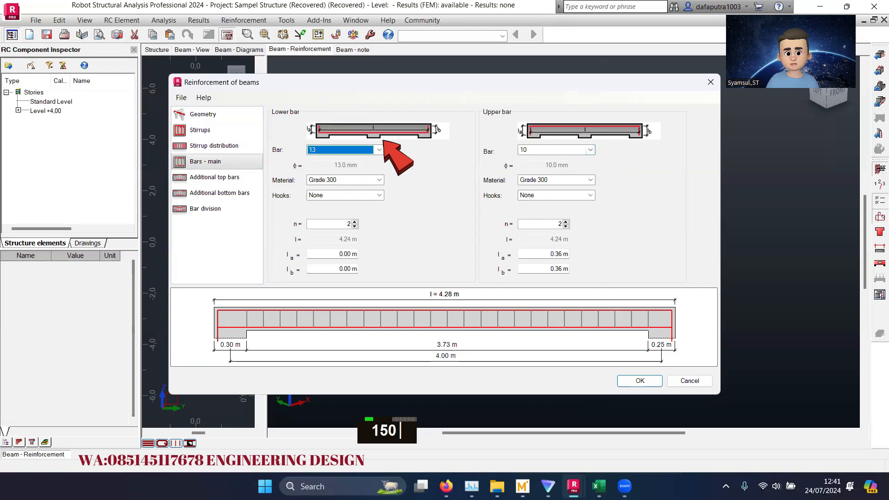
left_click(590, 150)
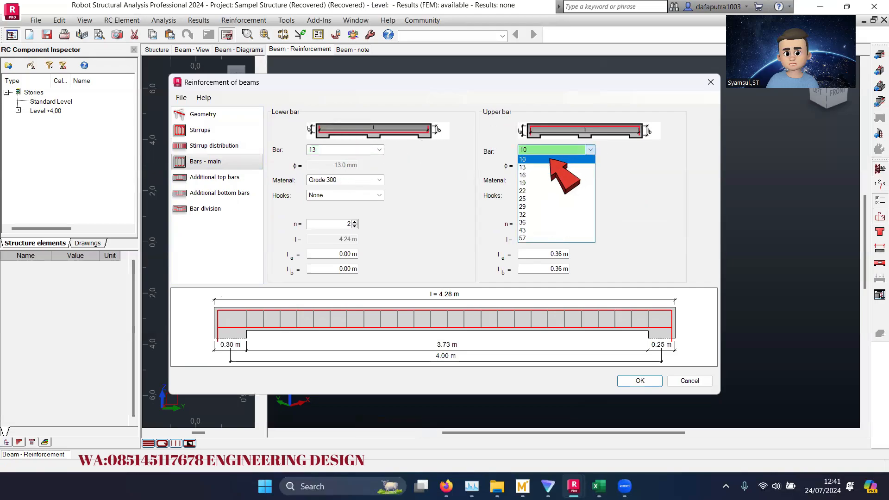
left_click(549, 159)
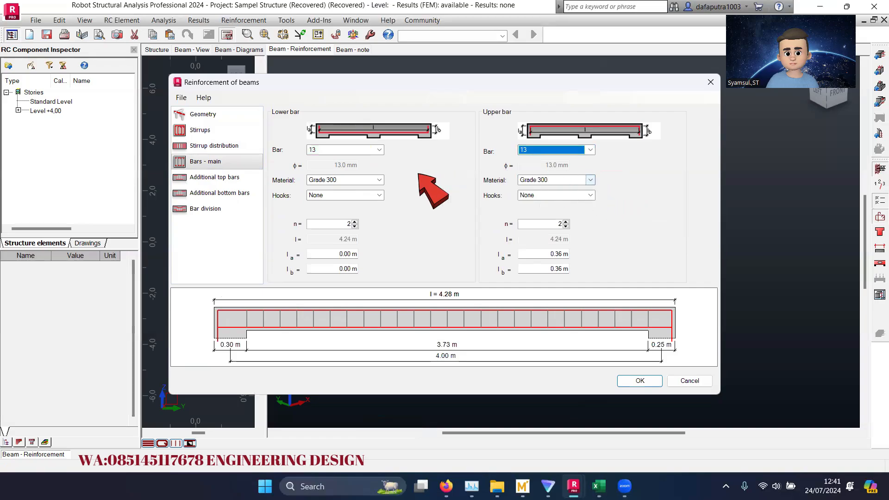
double_click(349, 225)
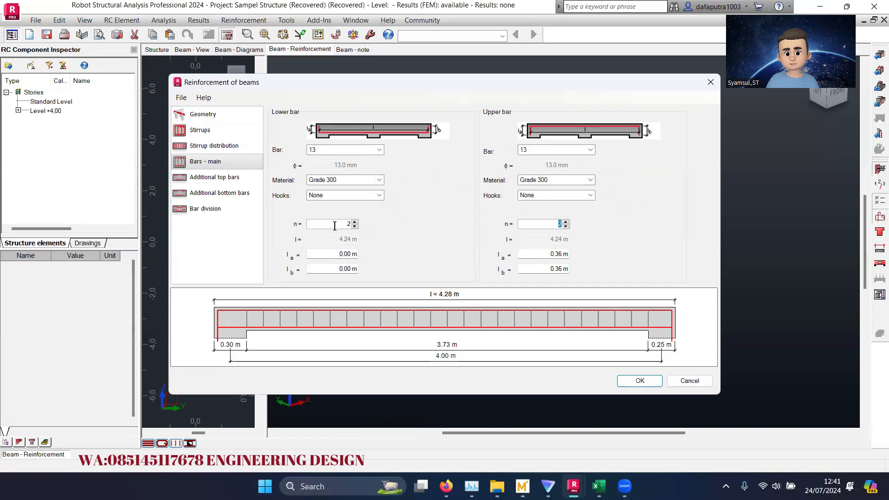
- Set the upper main bar's end lengths la and lb to 0 m
double_click(540, 254)
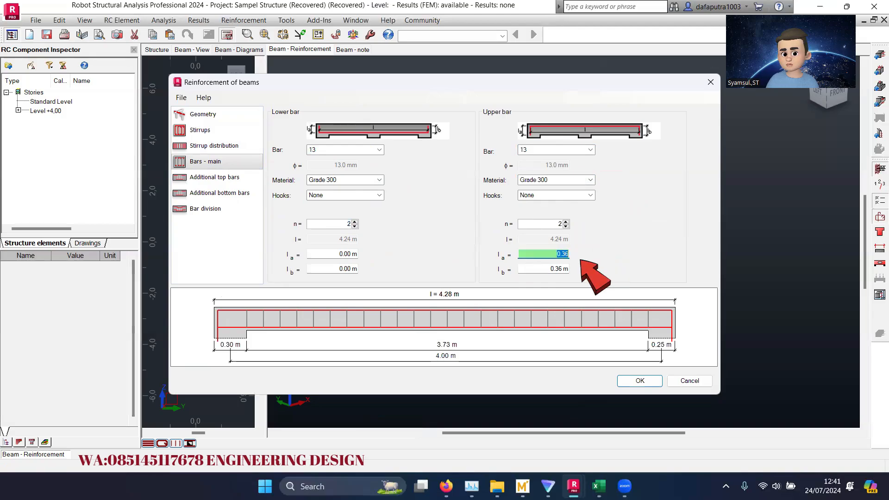
type("0")
double_click(534, 270)
type("0")
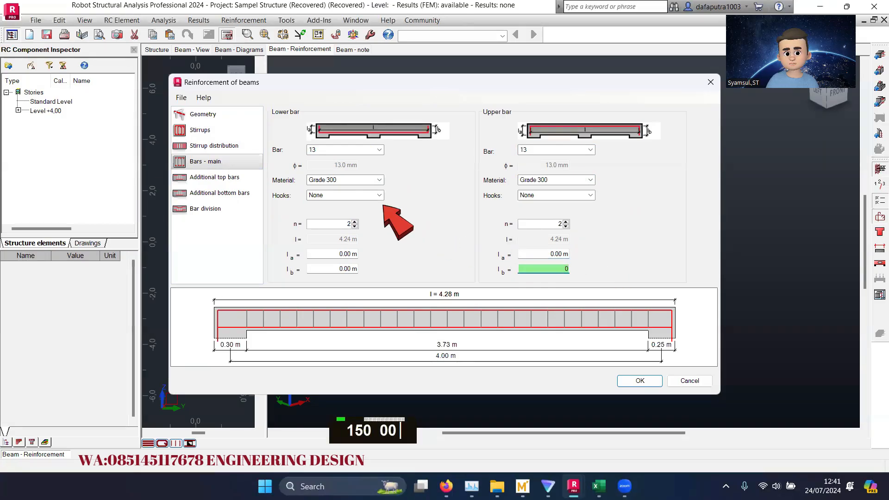
- Give the lower and upper main bars 135° hooks and apply the beam's typical reinforcement
left_click(380, 195)
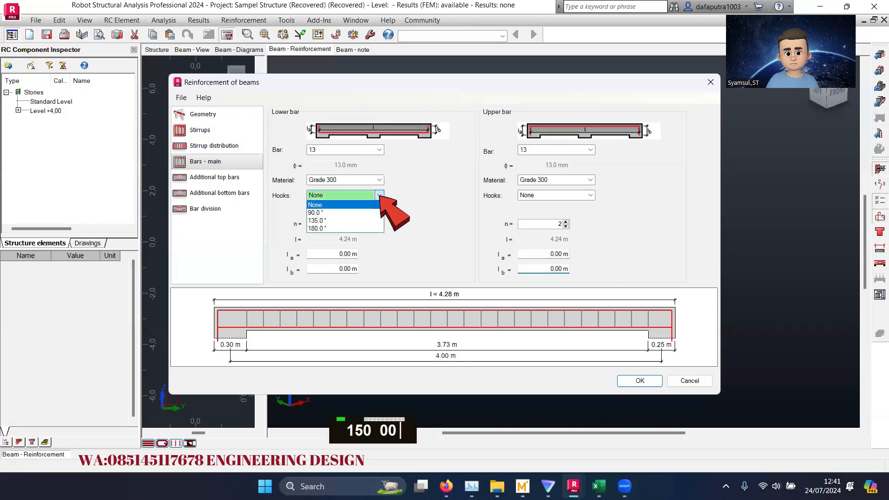
left_click(335, 227)
left_click(591, 195)
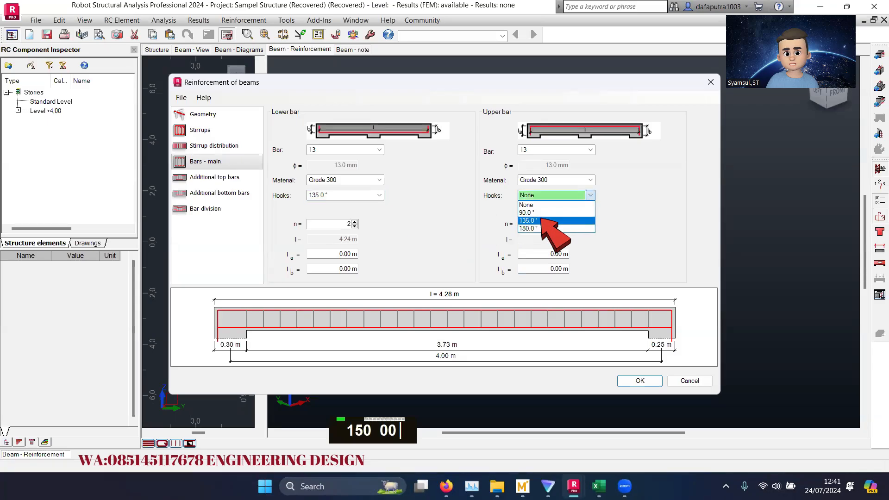
left_click(541, 226)
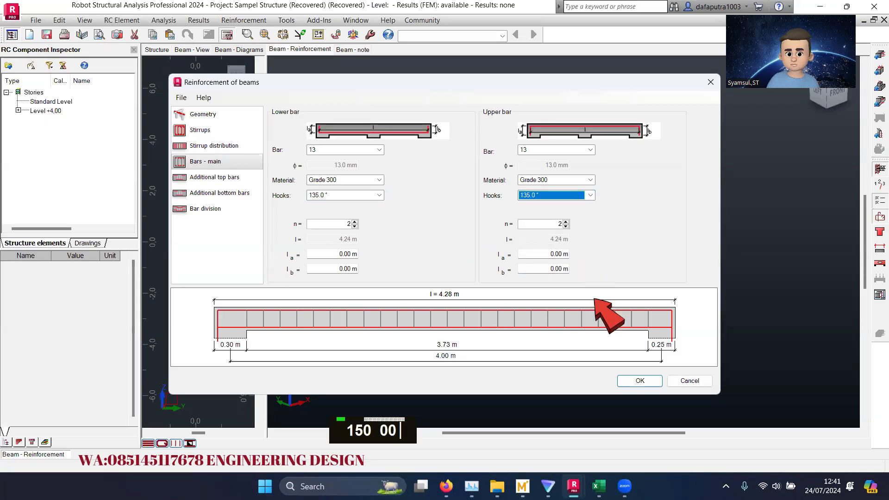
left_click(635, 381)
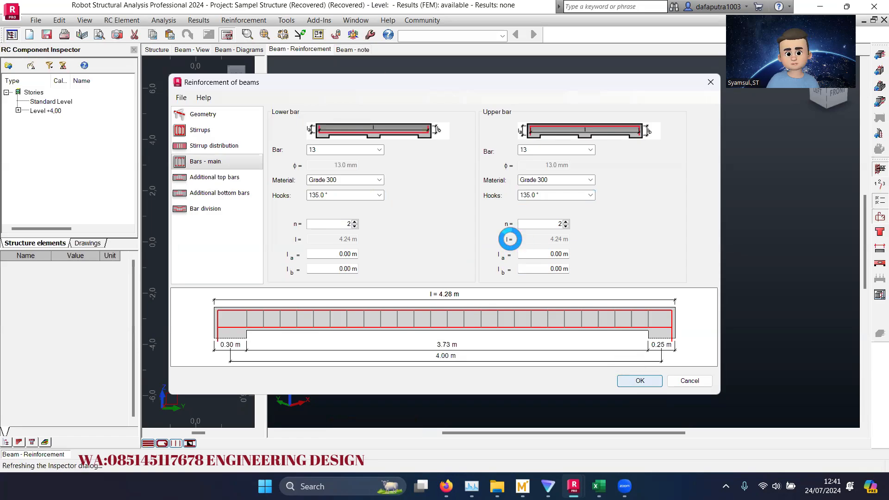
- Examine the generated stirrups, main bars and end hooks of the beam in the 3D reinforcement view
middle_click(543, 266)
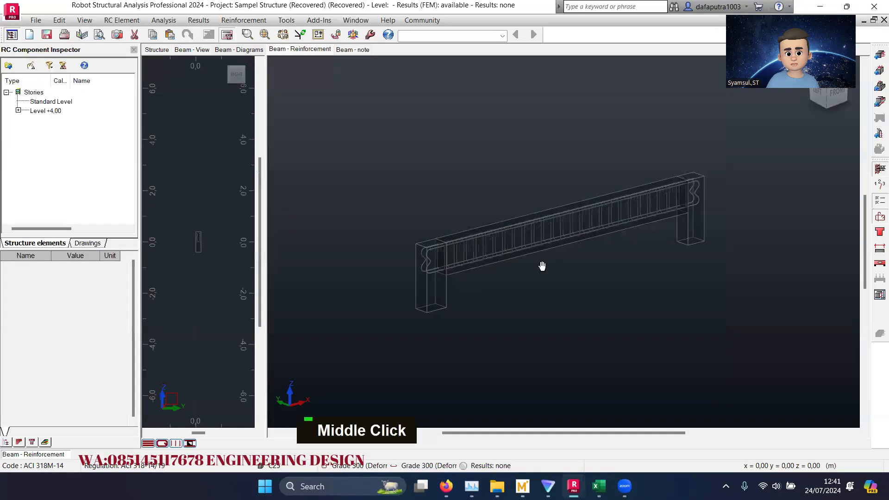
scroll(509, 236, "up", 5)
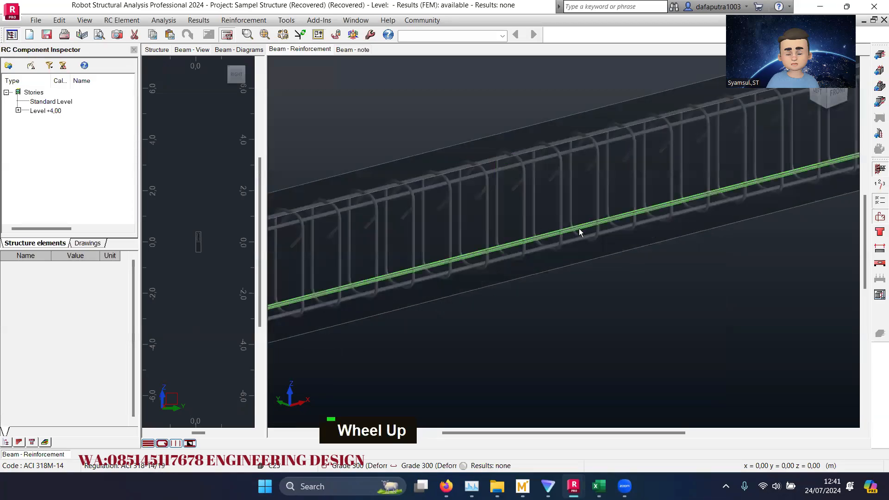
scroll(579, 229, "down", 2)
scroll(382, 262, "down", 2)
scroll(369, 244, "up", 5)
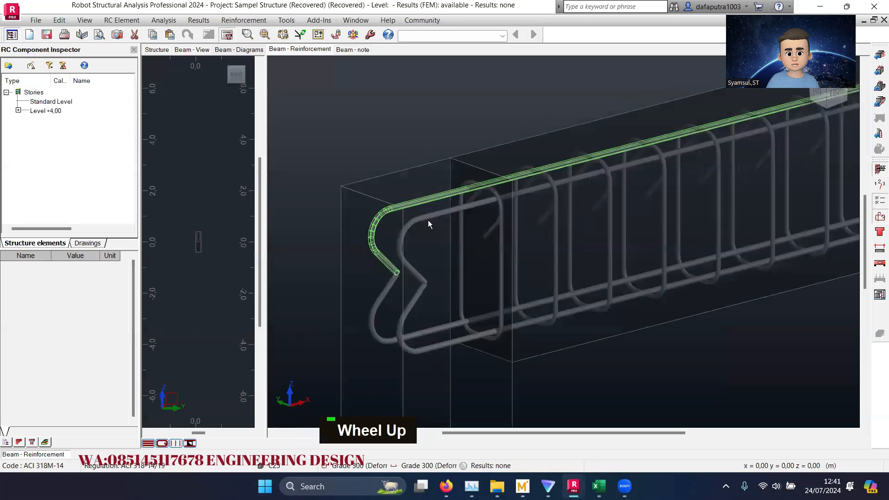
left_click(431, 218)
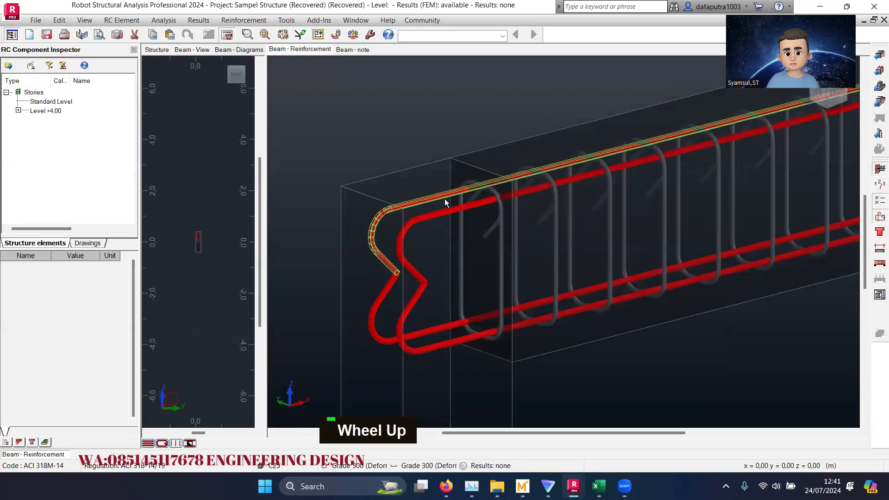
scroll(340, 291, "down", 6)
middle_click_drag(584, 357, 557, 351)
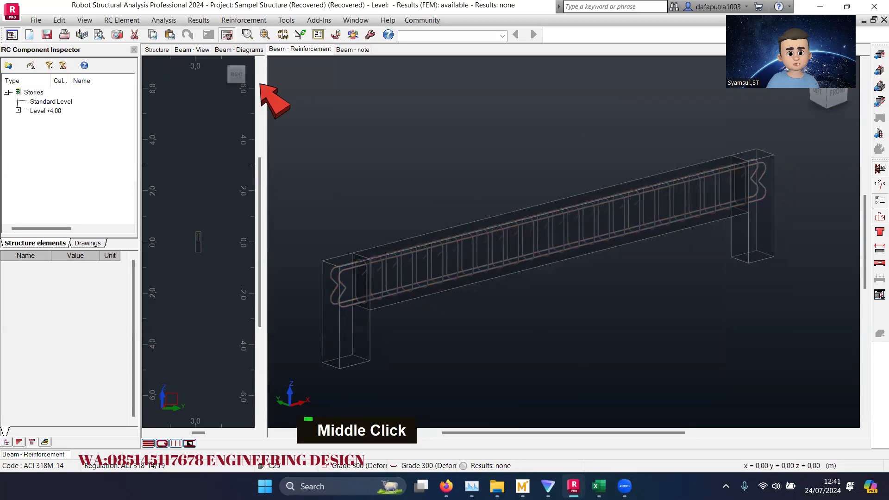
- Run the verification of the beam's reinforcement, review the calculation errors list and close it
left_click(164, 20)
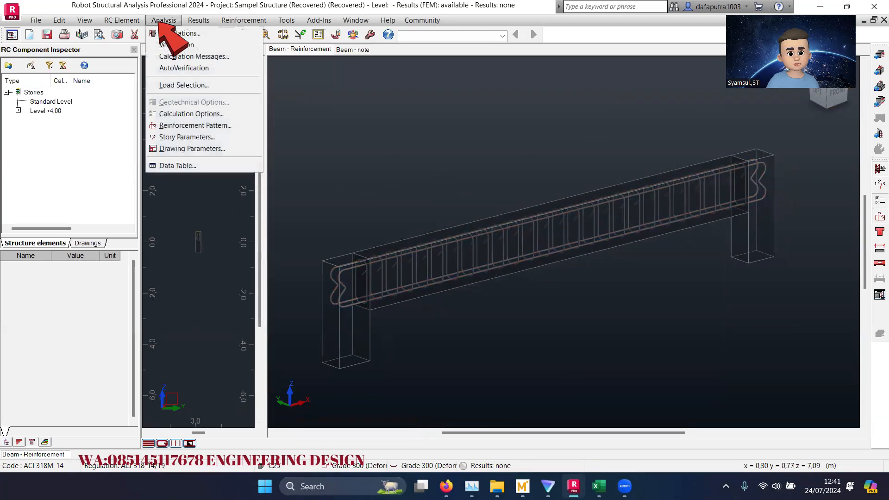
left_click(188, 46)
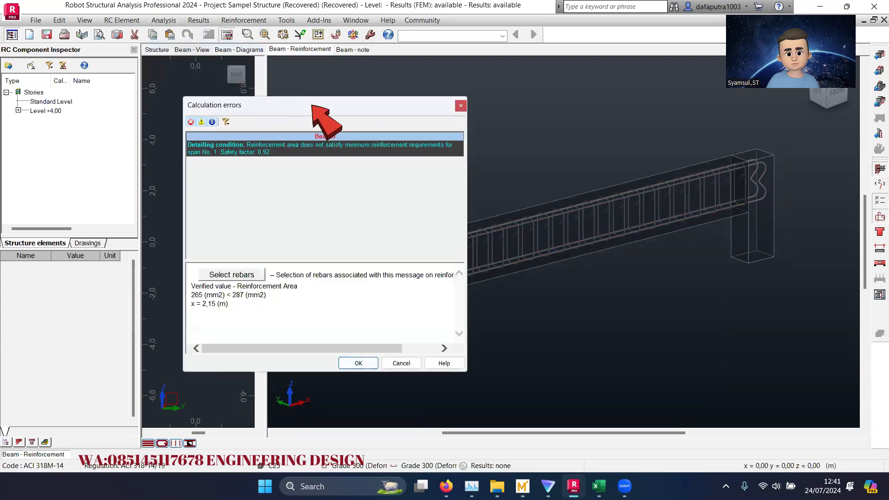
left_click_drag(317, 104, 400, 98)
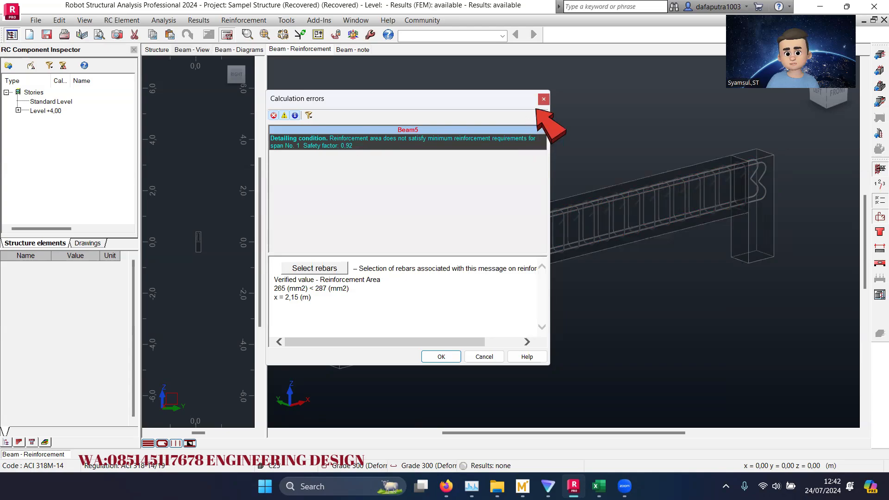
left_click(544, 99)
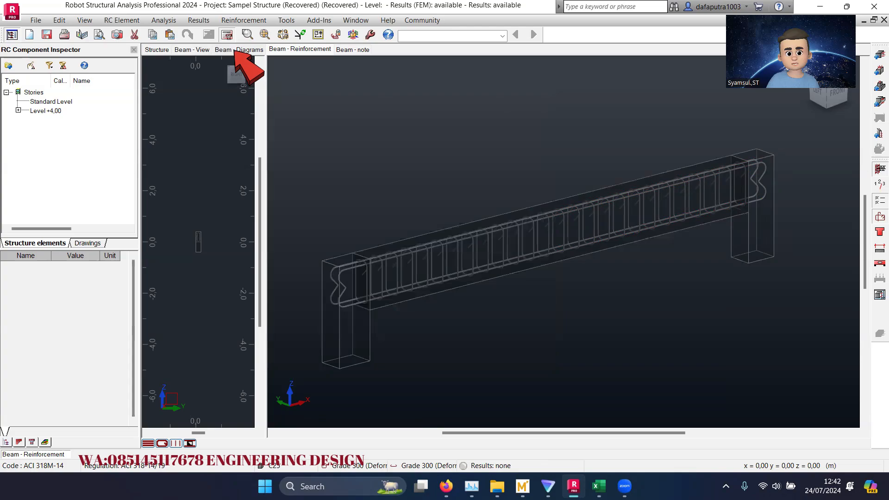
- Examine the beam's ULS bending moment and shear force diagrams, comparing the factored forces with the section strengths
left_click(236, 50)
scroll(315, 167, "down", 1)
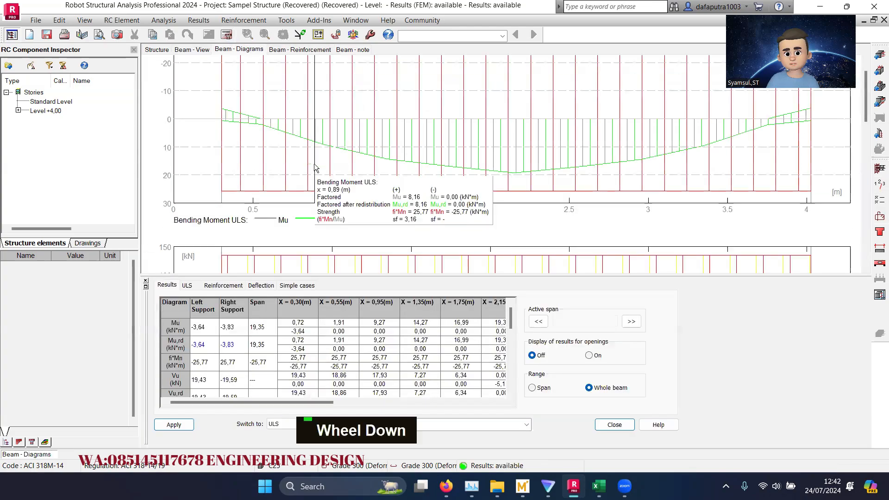
scroll(315, 168, "up", 1)
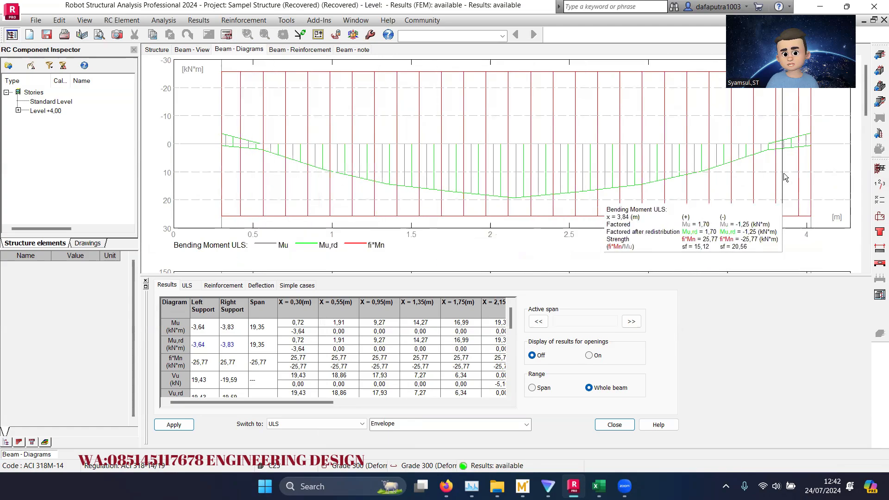
scroll(421, 127, "up", 1)
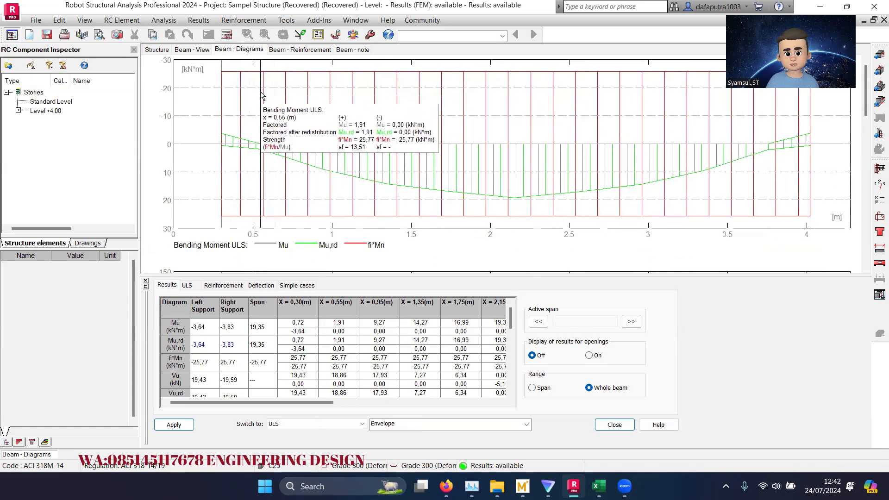
scroll(261, 96, "down", 3)
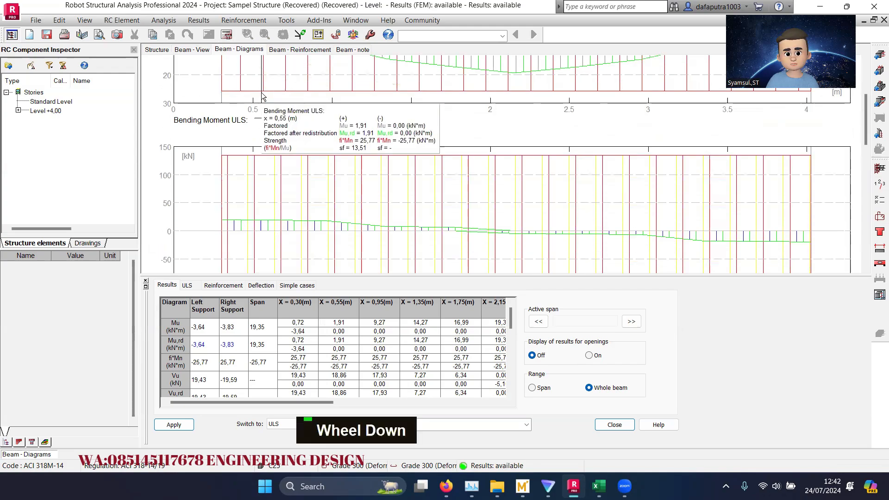
scroll(216, 148, "down", 2)
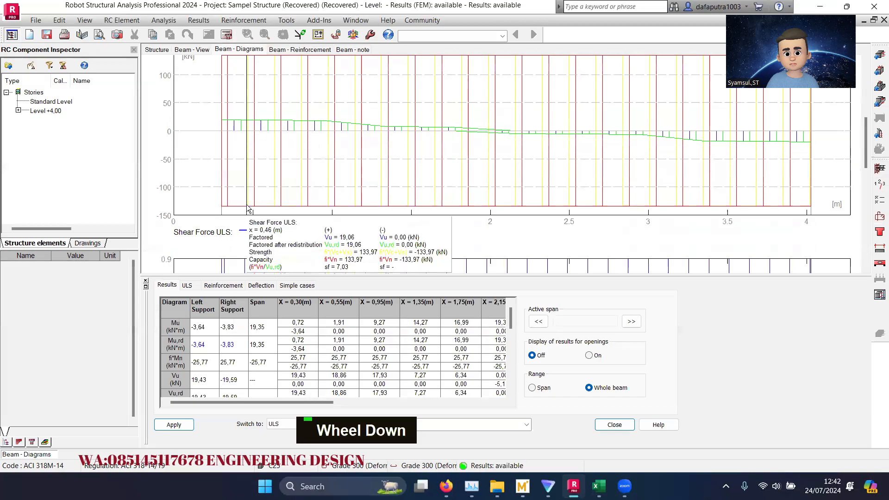
scroll(247, 204, "up", 1)
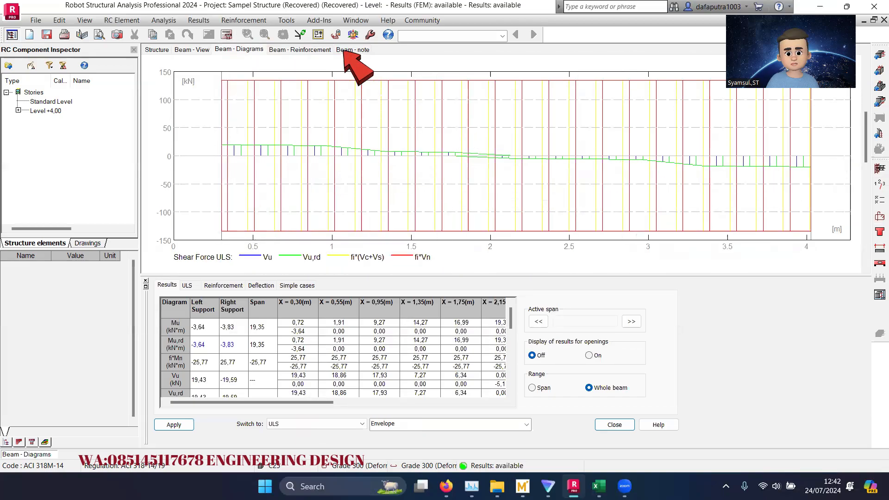
- Open the beam's calculation note and check the design status there and under Level +4,00 in the component tree
left_click(347, 50)
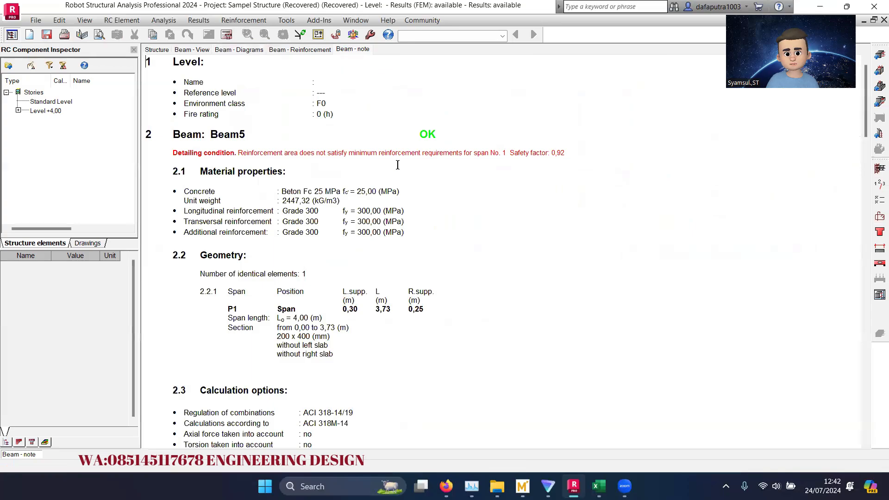
scroll(404, 139, "up", 1)
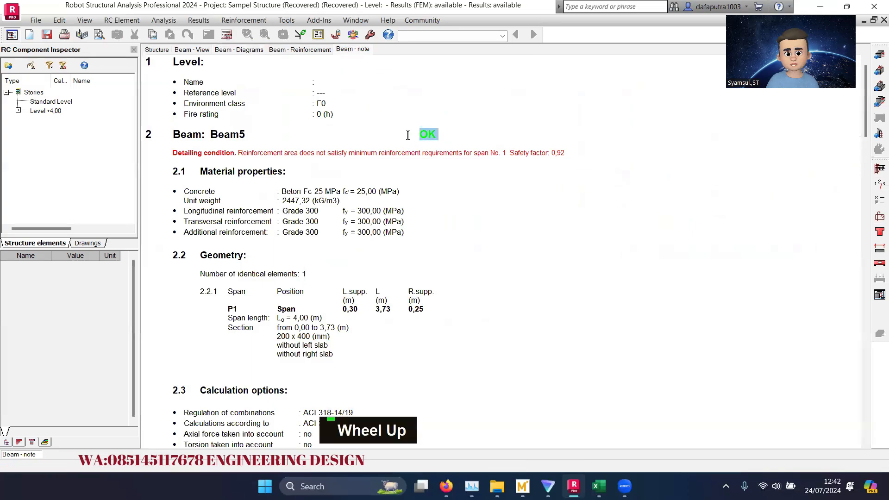
left_click(434, 138)
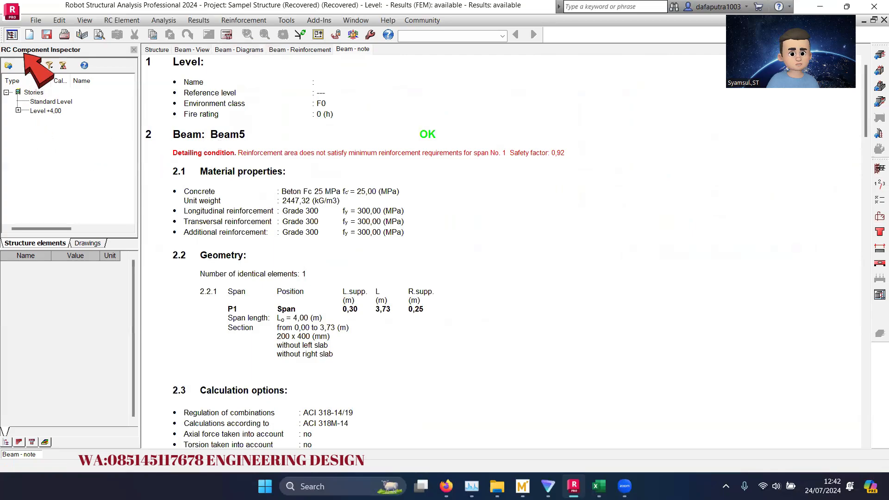
left_click(31, 112)
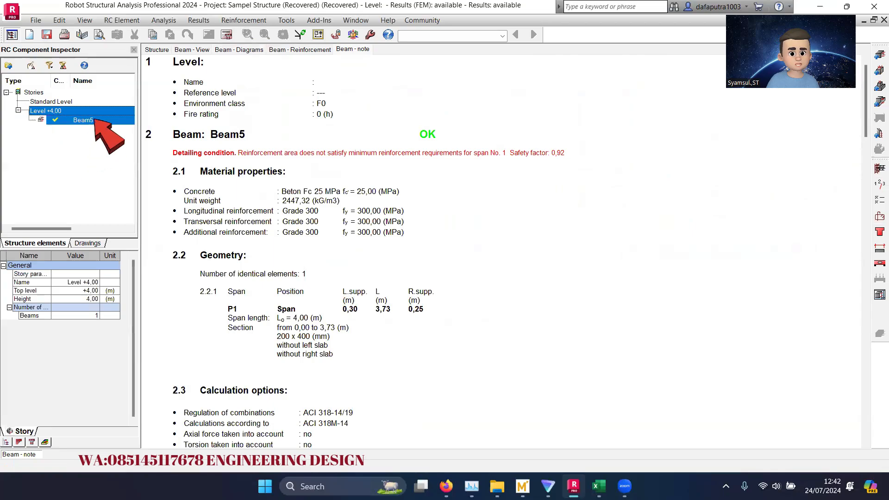
left_click(94, 121)
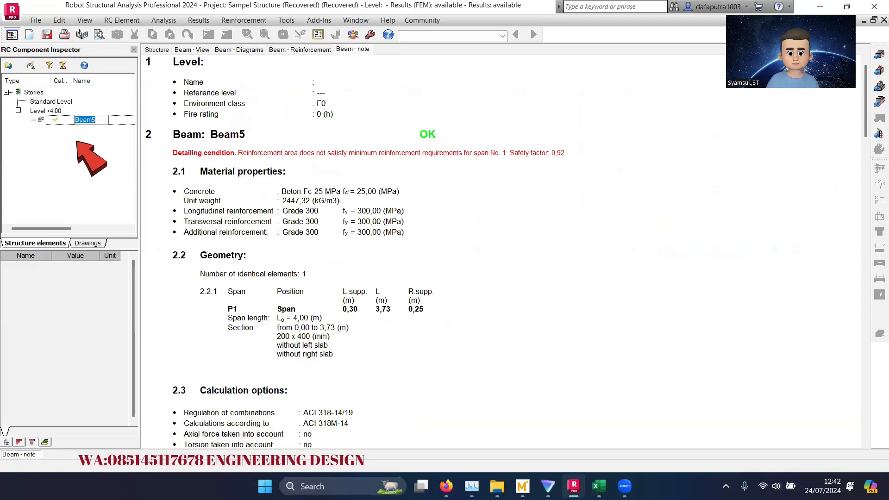
left_click(76, 141)
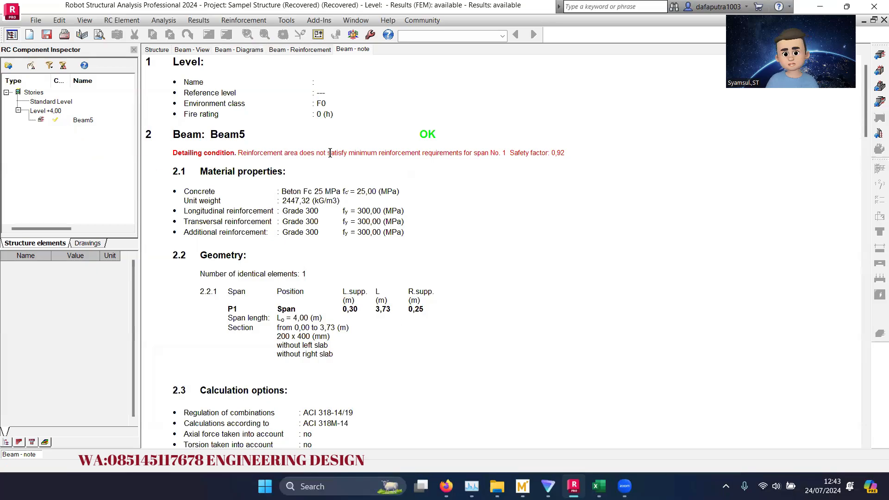
- Examine the detailing condition on minimum reinforcement in the note and switch to the Mathcad beam calculation sheet
left_click_drag(172, 151, 531, 153)
left_click(528, 227)
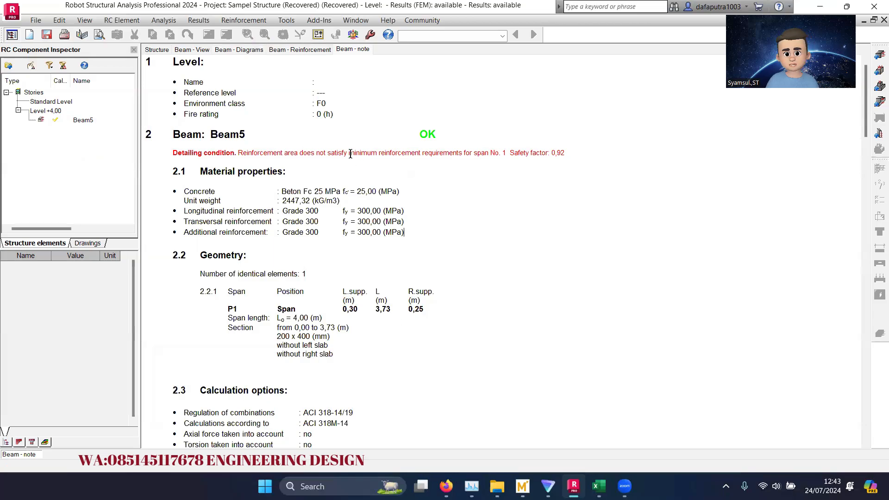
left_click_drag(358, 153, 411, 152)
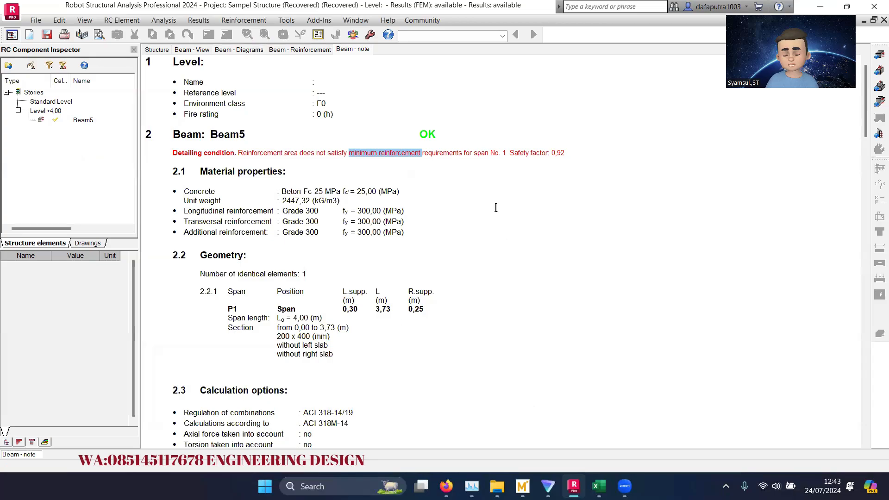
left_click(531, 439)
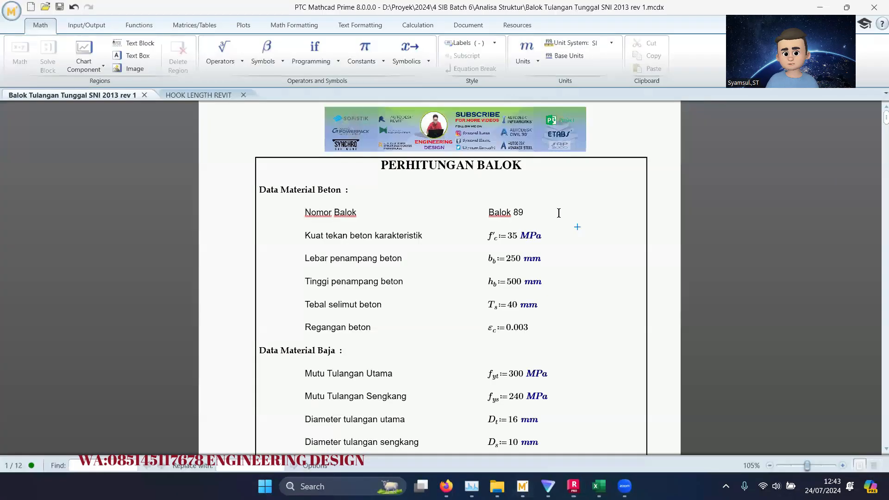
- Check beam 5's concrete strength in the Excel beam results and set f'c to 25 MPa in the Mathcad sheet
scroll(560, 213, "up", 1)
left_click(512, 236)
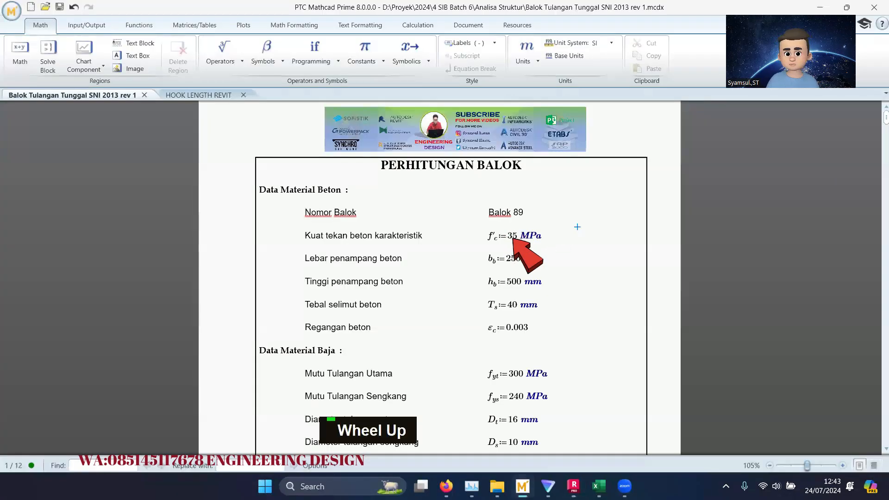
left_click(599, 486)
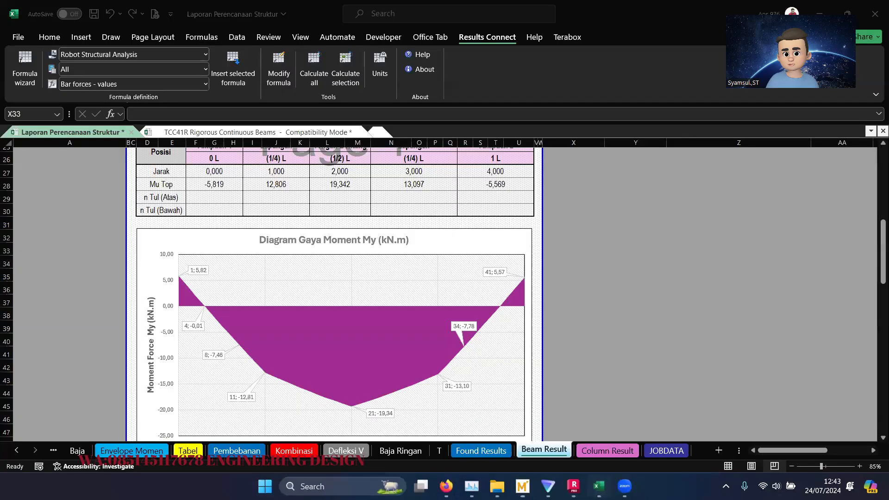
scroll(447, 278, "up", 6)
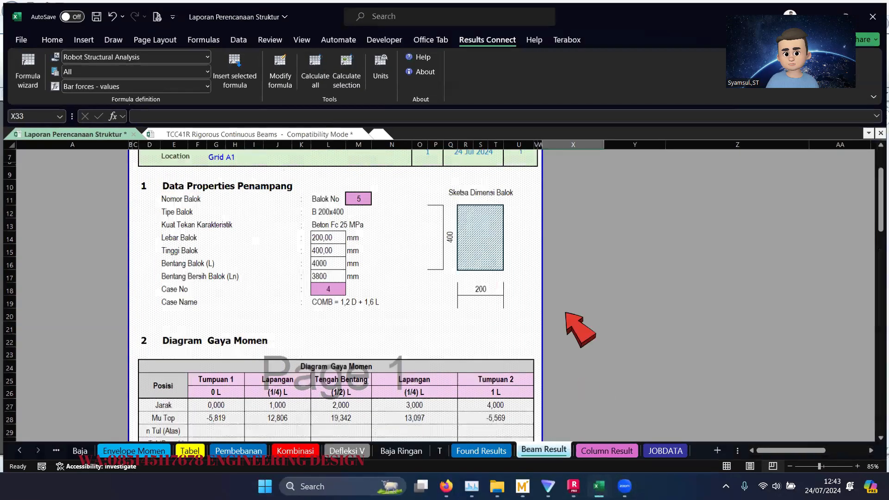
key("alt+Tab")
key("BackSpace")
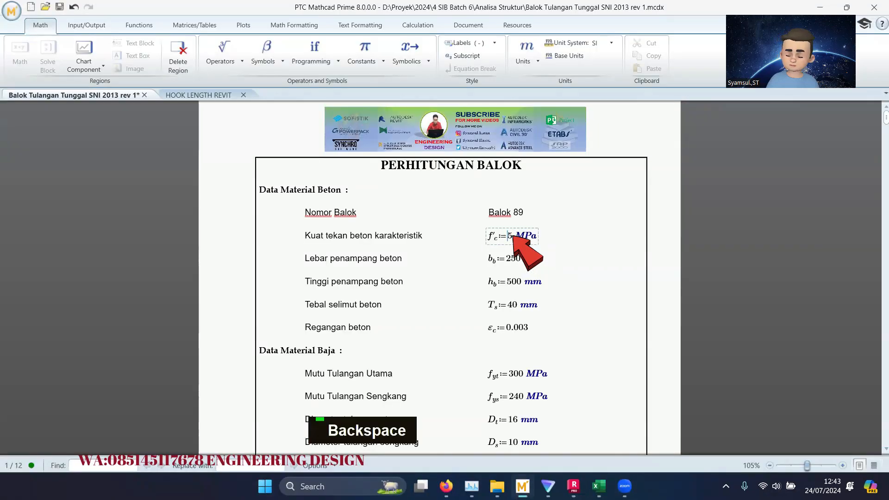
type("2")
left_click(589, 261)
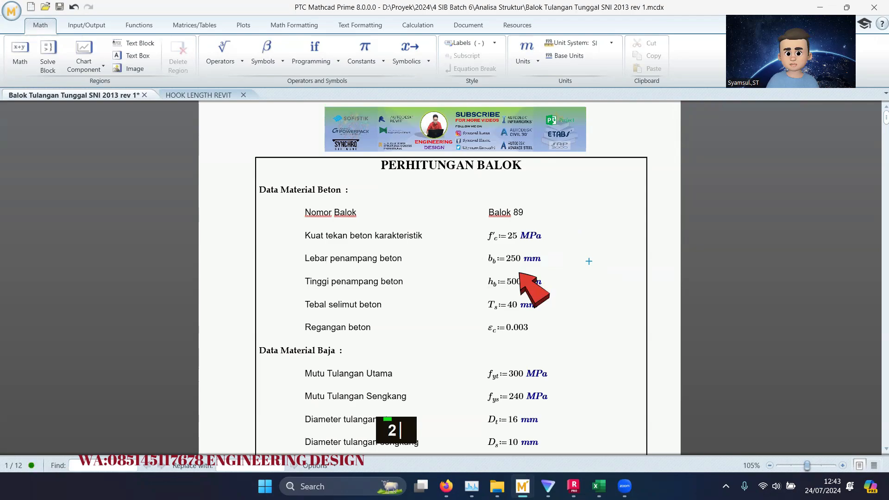
- Check the section dimensions in Excel, then set the Mathcad beam width to 200 mm and height to 400 mm
left_click(601, 488)
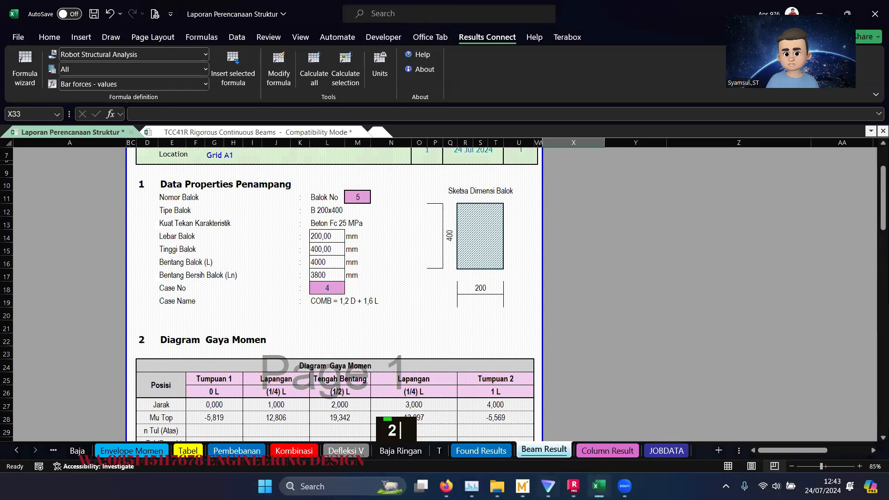
left_click(522, 487)
double_click(513, 259)
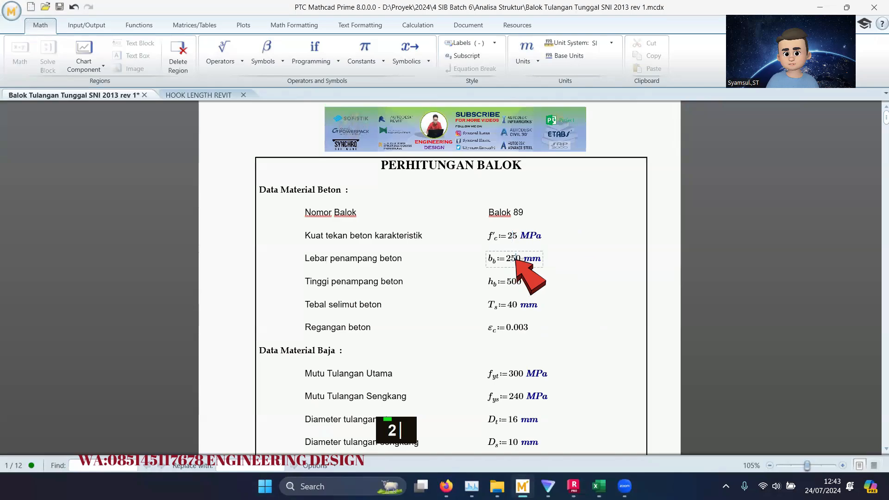
type("20")
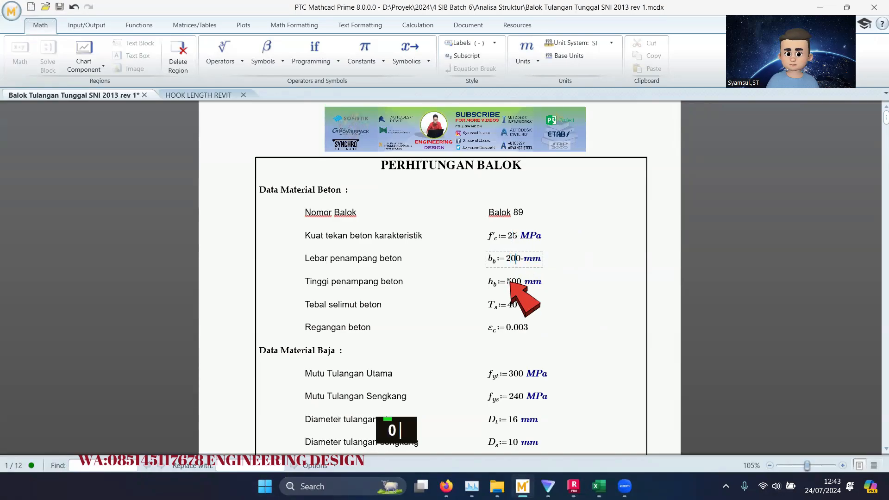
key("BackSpace")
type("4")
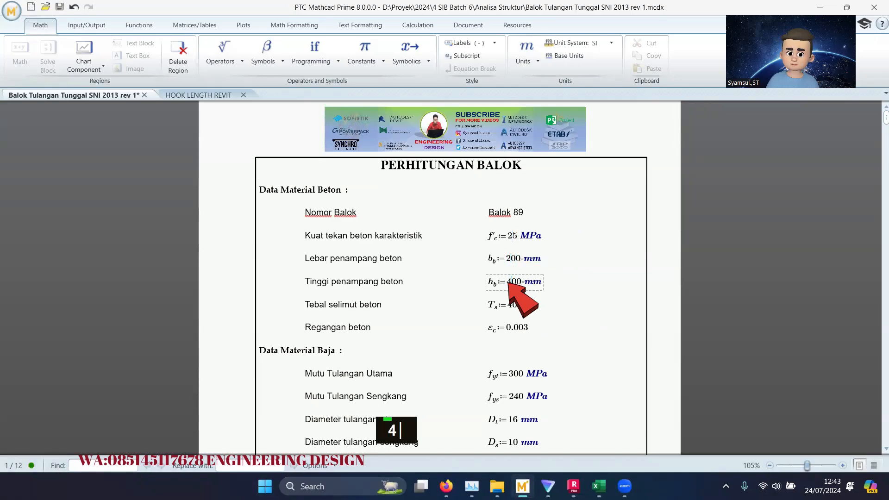
left_click(597, 282)
- Set the main reinforcement diameter Dt to 13 mm in the steel material data
scroll(584, 272, "down", 5)
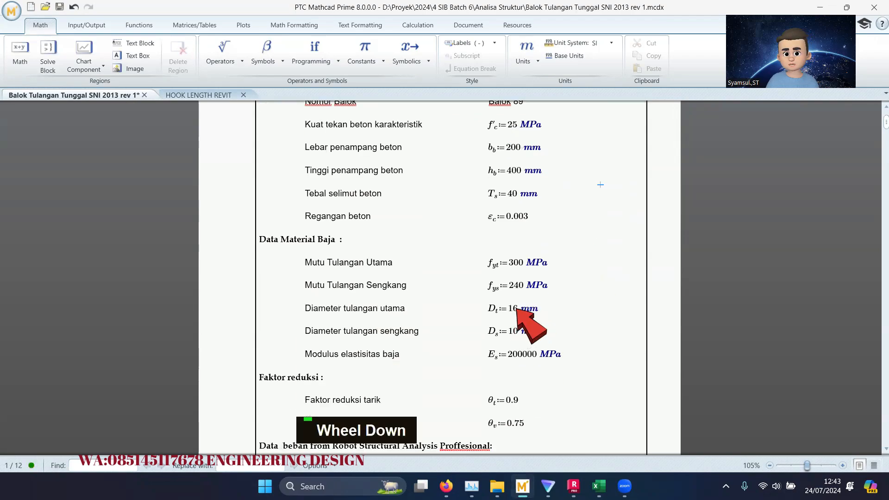
left_click(514, 313)
key("BackSpace")
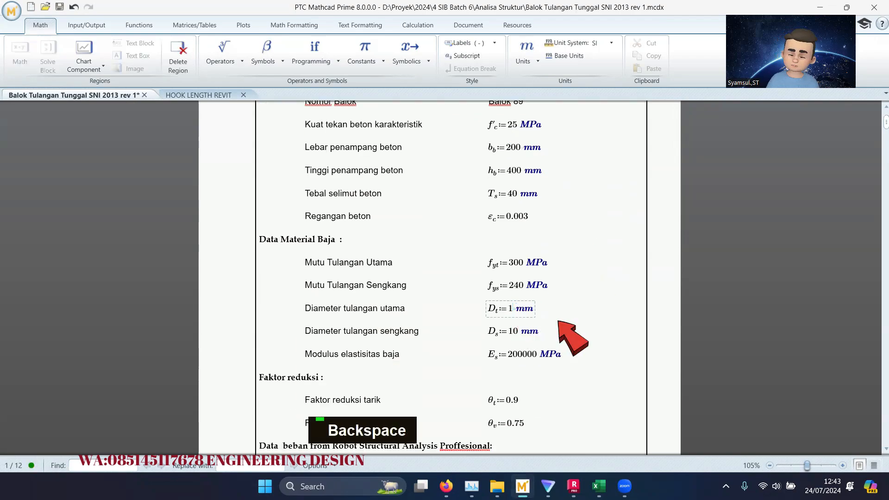
type("3")
left_click(578, 311)
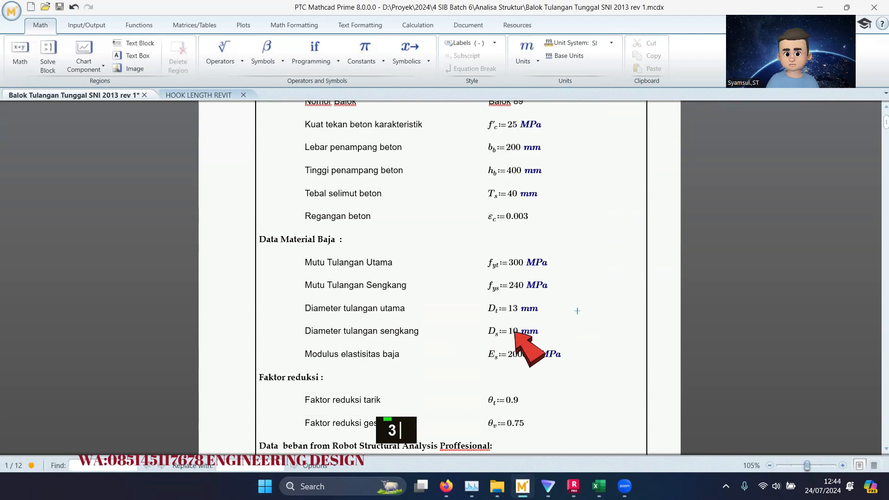
double_click(565, 322)
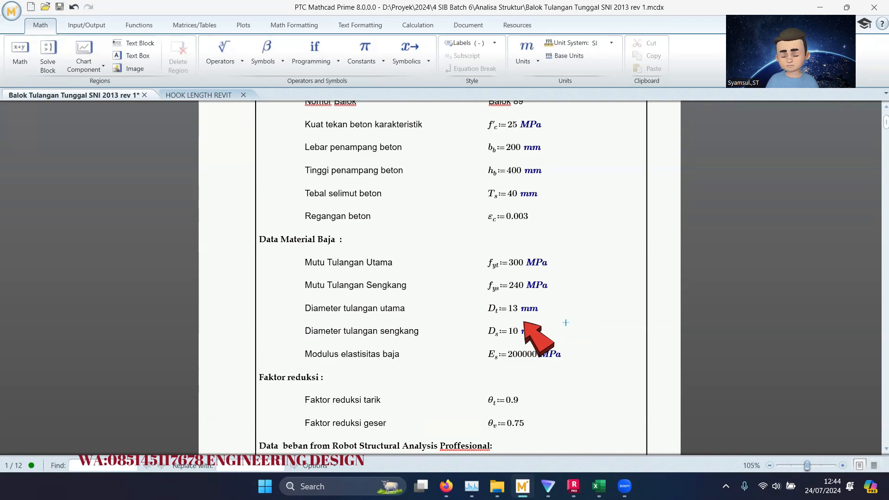
- Look up the midspan moment in the Excel beam results and set the ultimate moment My to 20 kN·m in Mathcad
scroll(565, 283, "down", 5)
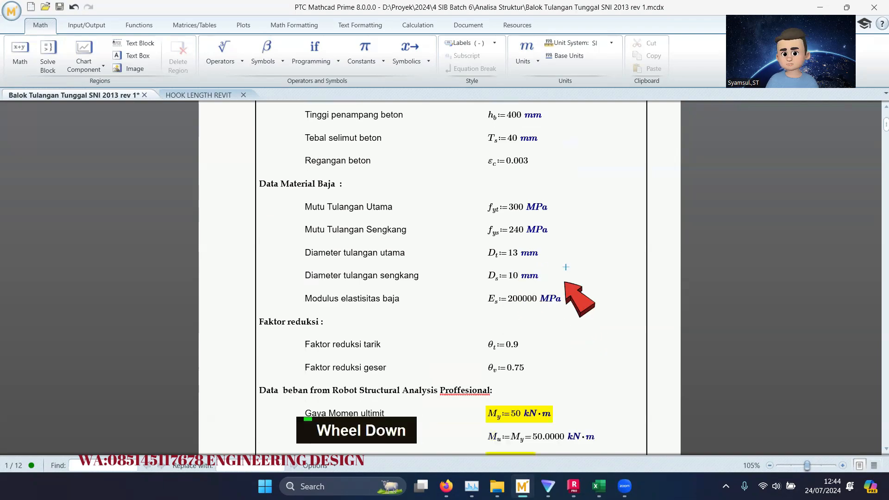
scroll(572, 286, "down", 1)
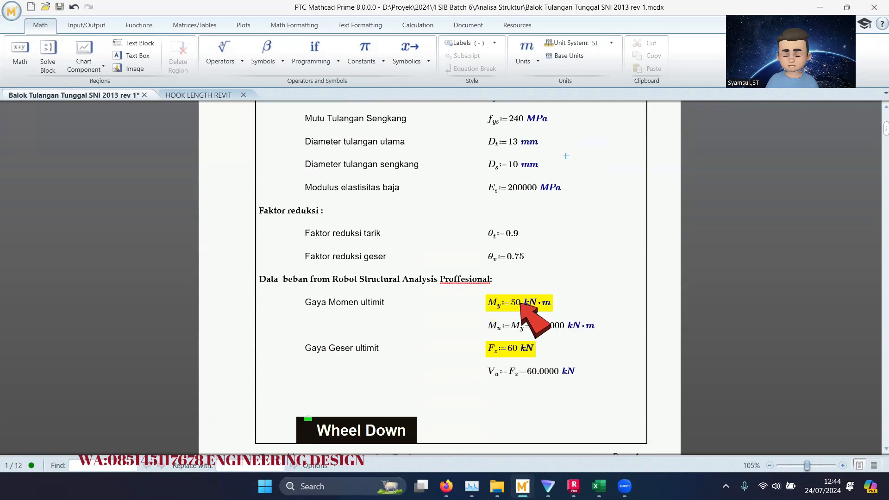
left_click(519, 302)
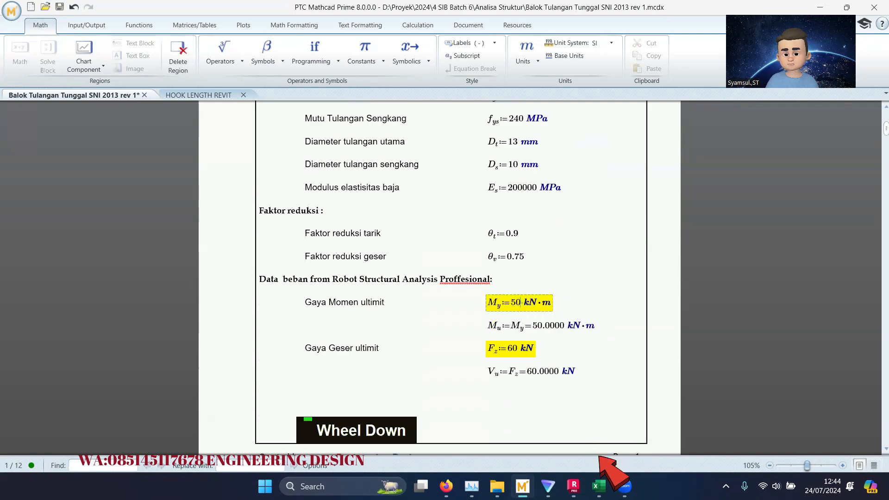
key("alt+Tab")
scroll(391, 292, "down", 2)
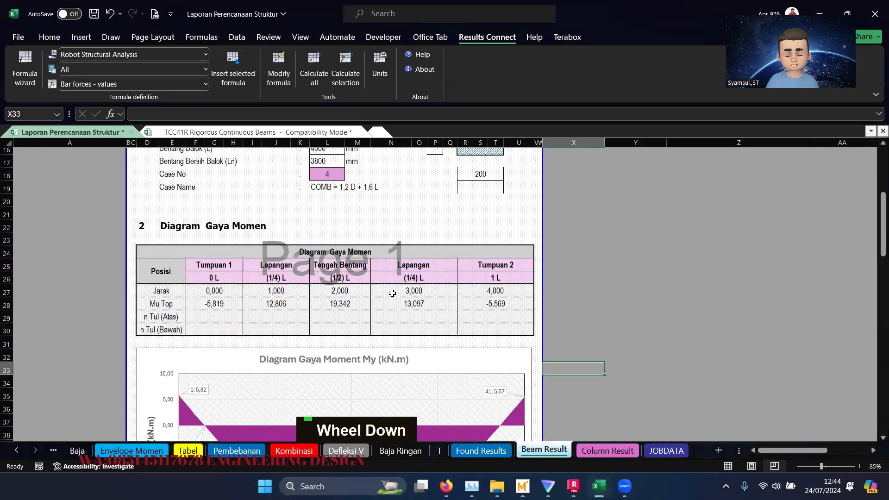
scroll(345, 283, "down", 5)
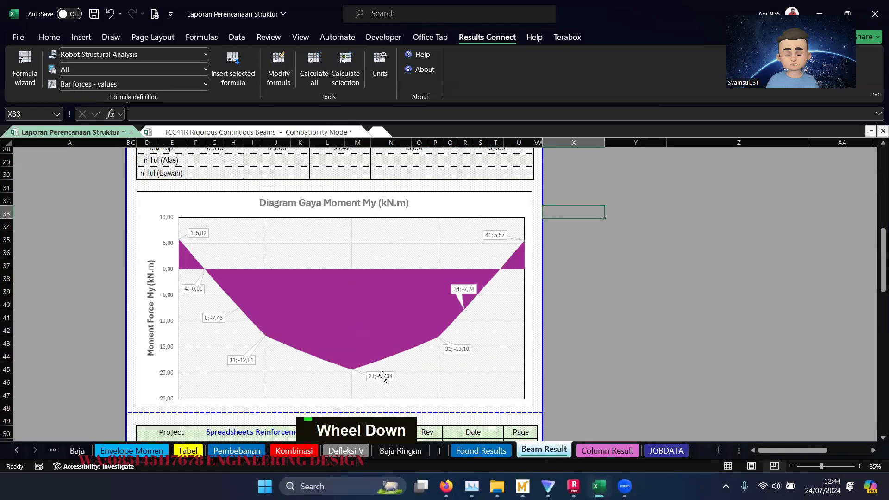
scroll(383, 374, "up", 3)
scroll(382, 373, "up", 2)
left_click(341, 224)
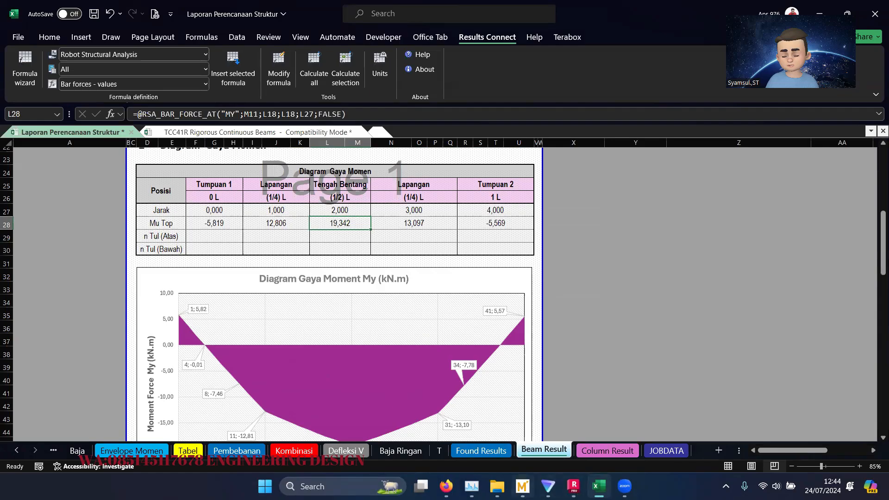
key("alt+Tab")
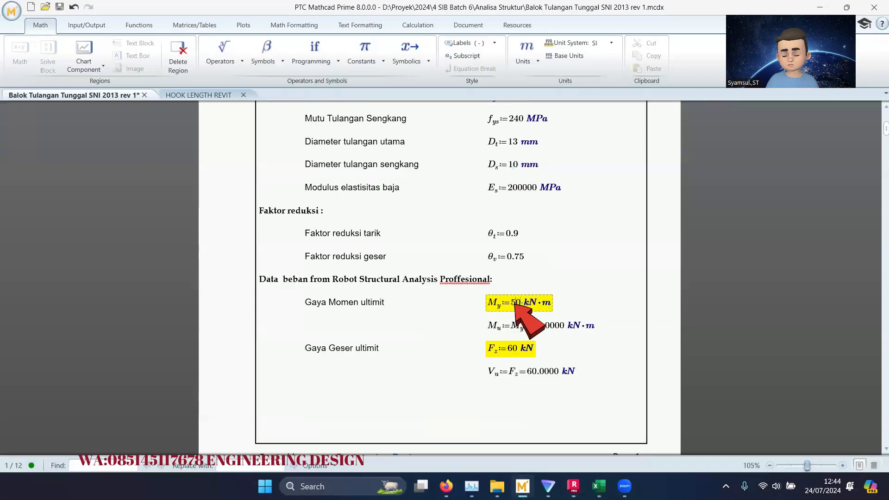
key("BackSpace")
type("2")
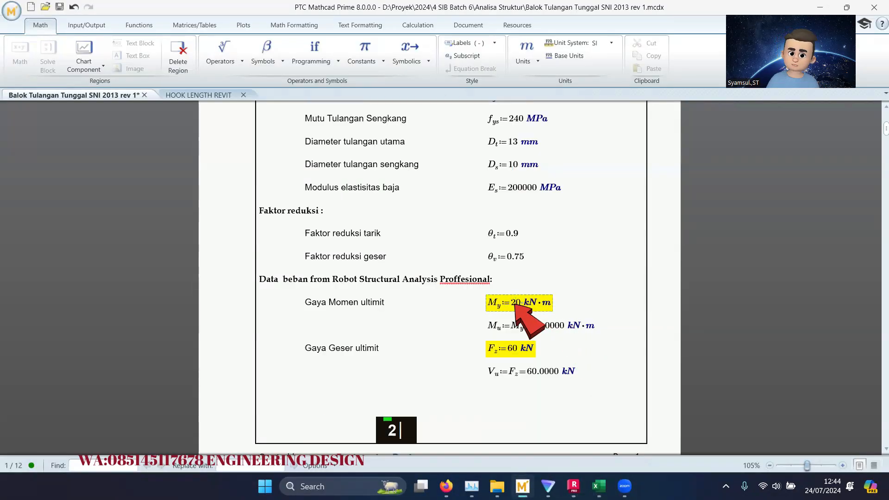
left_click(589, 269)
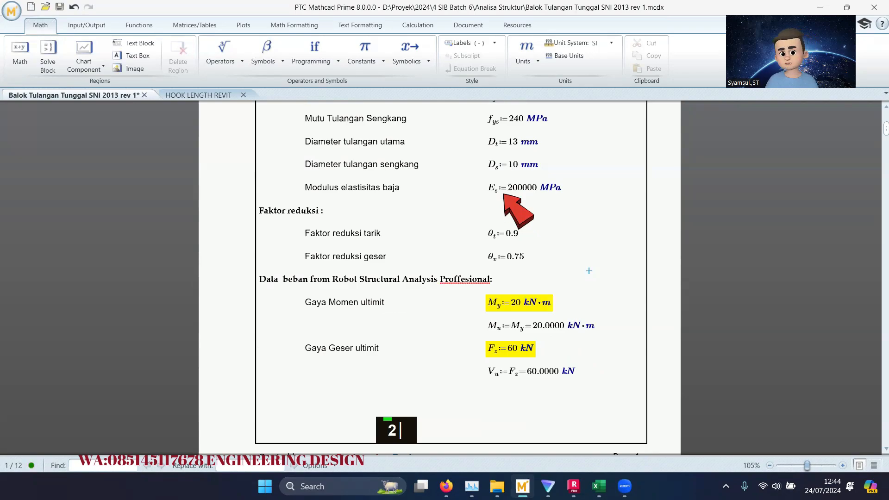
- Examine the required main bar calculation on page 3, comparing the required bar count with the number of bars used
scroll(505, 196, "down", 20)
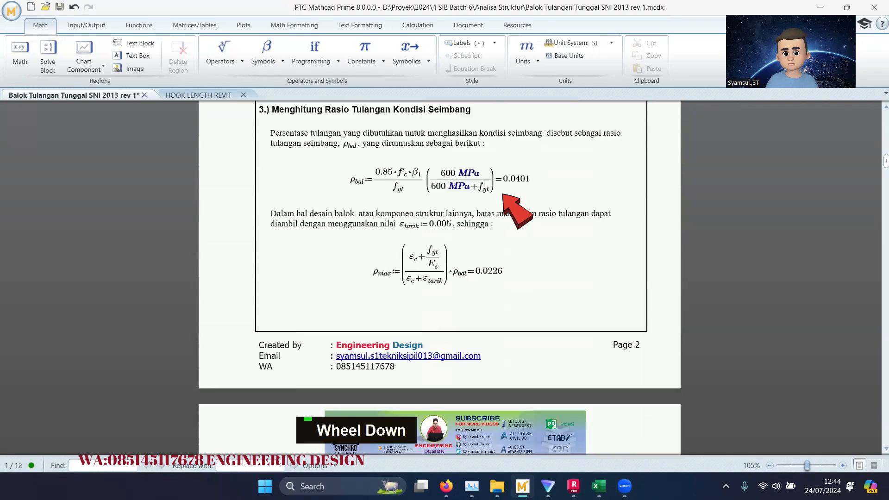
scroll(504, 195, "down", 18)
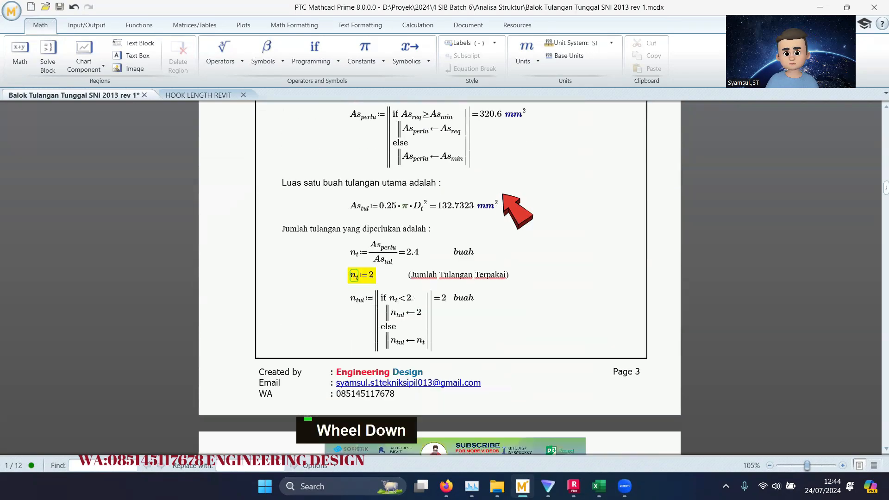
scroll(504, 196, "down", 2)
scroll(459, 208, "up", 3)
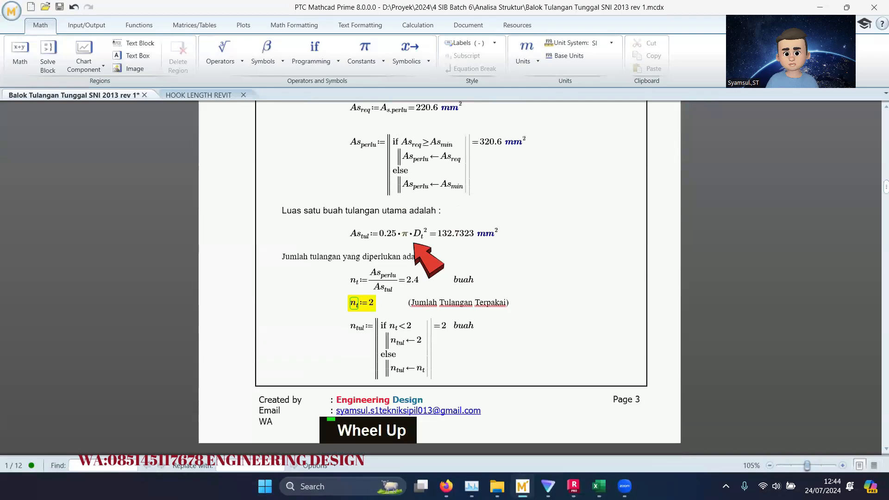
left_click(317, 256)
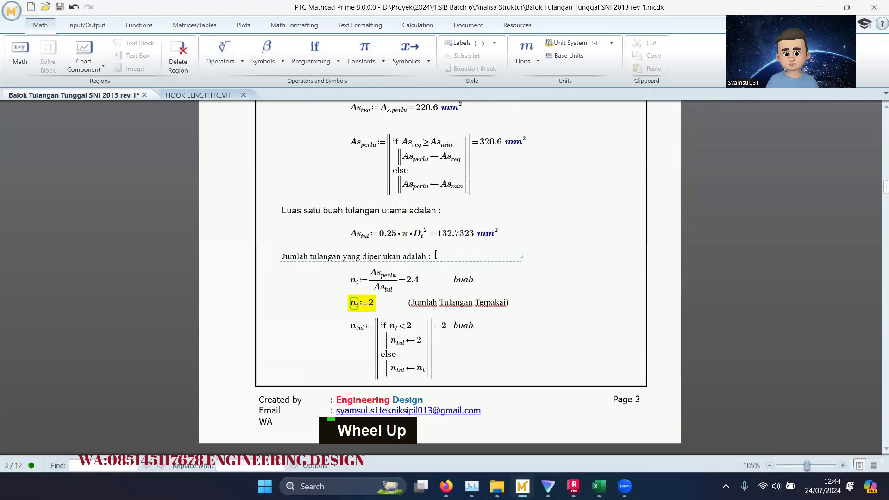
left_click_drag(435, 255, 285, 254)
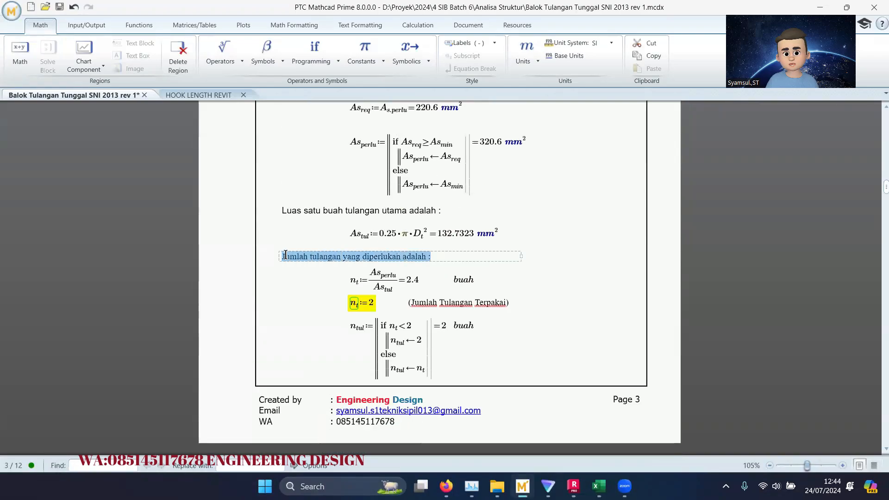
left_click(418, 280)
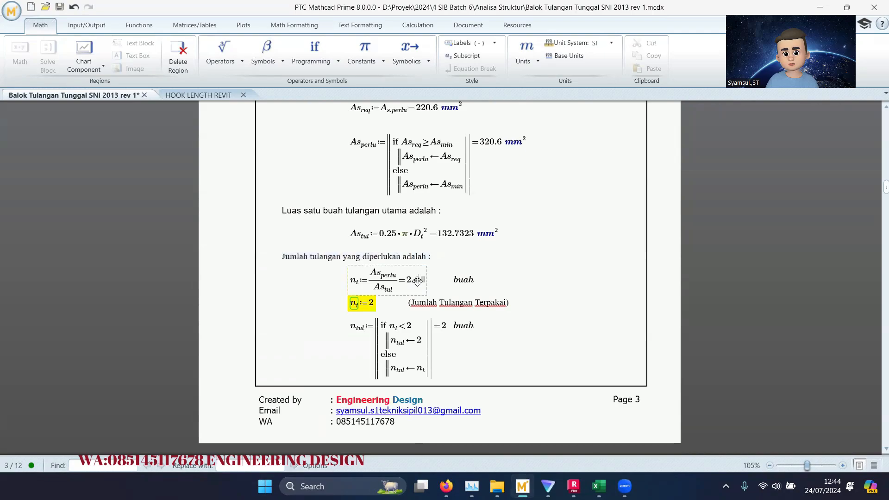
left_click(374, 302)
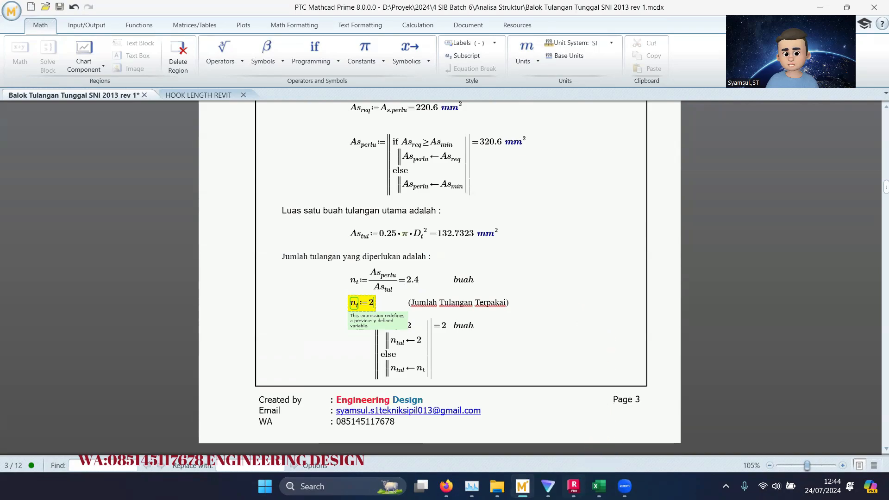
- Switch to Robot and inspect the main bars of Beam5 in the 3D reinforcement view
left_click(574, 486)
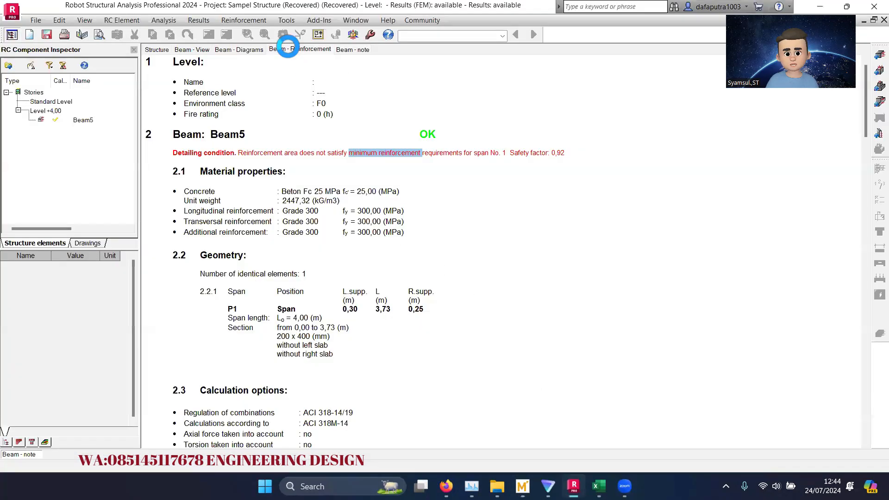
left_click(300, 49)
scroll(459, 252, "up", 5)
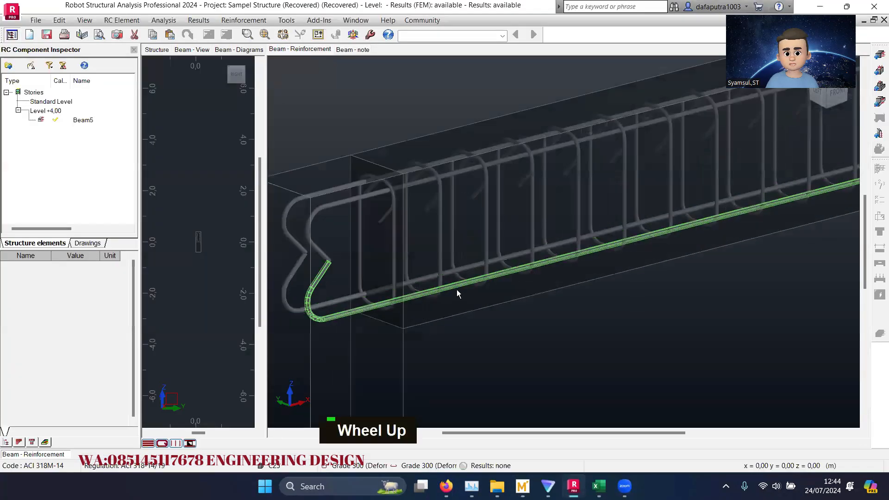
scroll(468, 289, "down", 1)
scroll(468, 289, "down", 3)
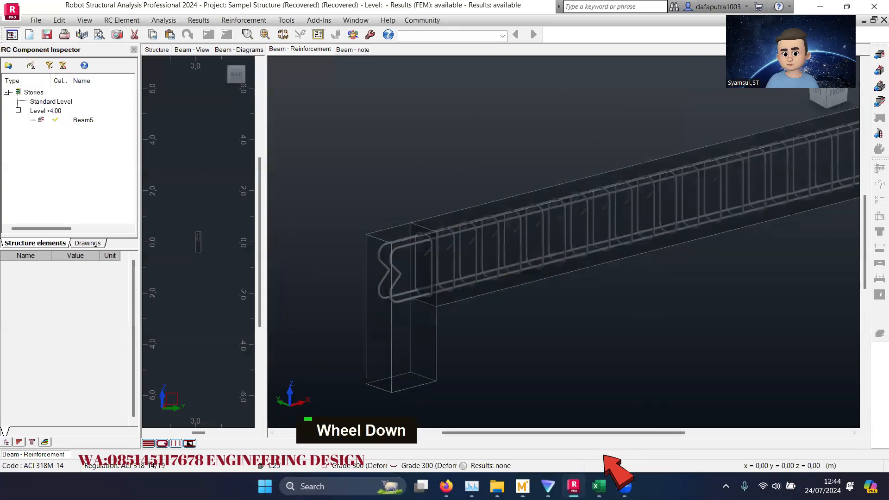
- Return to the Mathcad sheet and examine the minimum and maximum reinforcement area checks for the installed bars
left_click(522, 486)
scroll(431, 229, "down", 8)
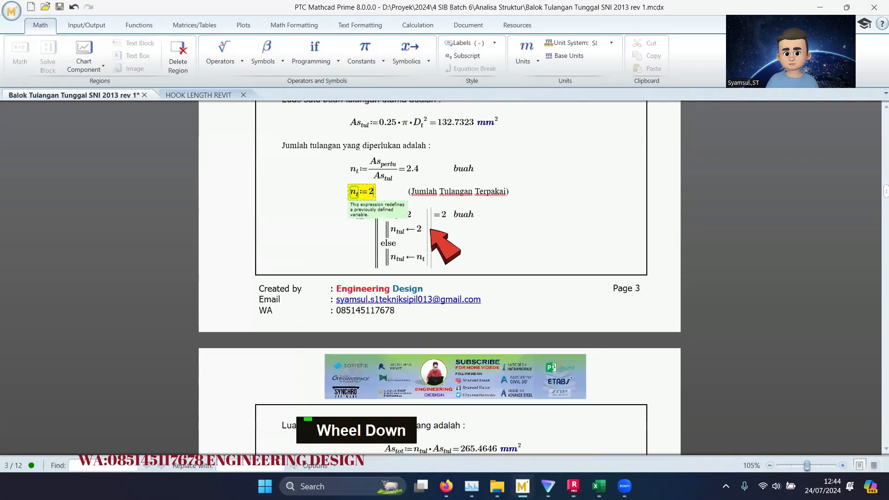
scroll(431, 230, "down", 3)
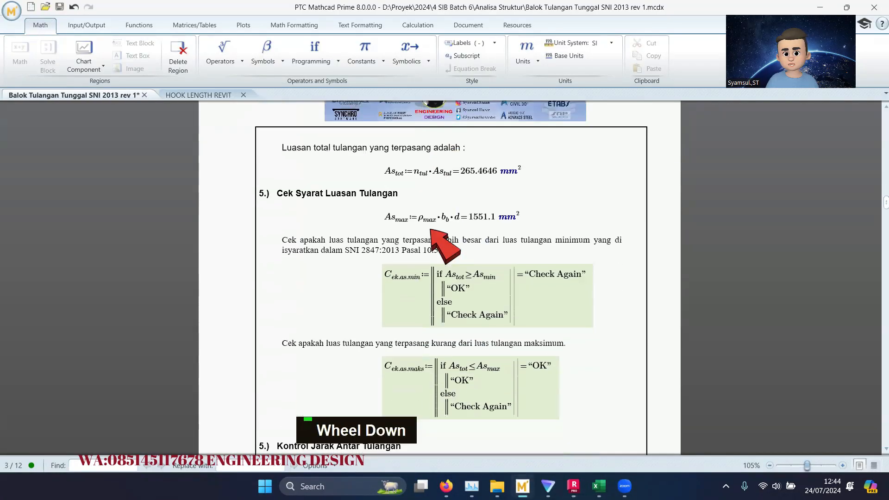
left_click(325, 300)
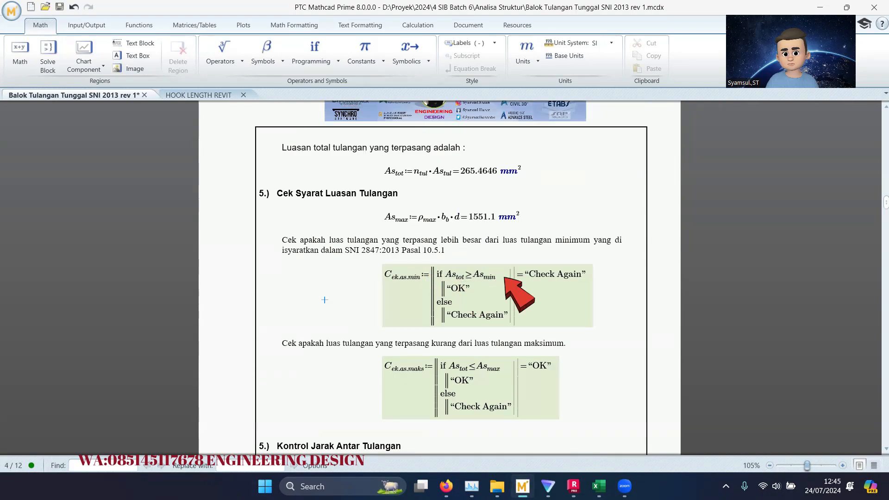
- Compare the total installed bar area As_tot with the minimum reinforcement area formulas As_min1 and As_min2 in the Mathcad sheet
scroll(505, 277, "down", 1)
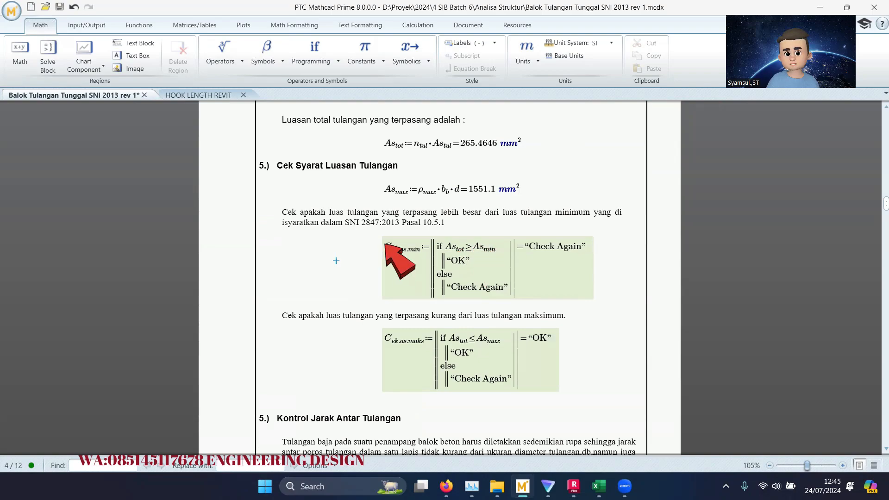
scroll(385, 244, "up", 3)
left_click(471, 200)
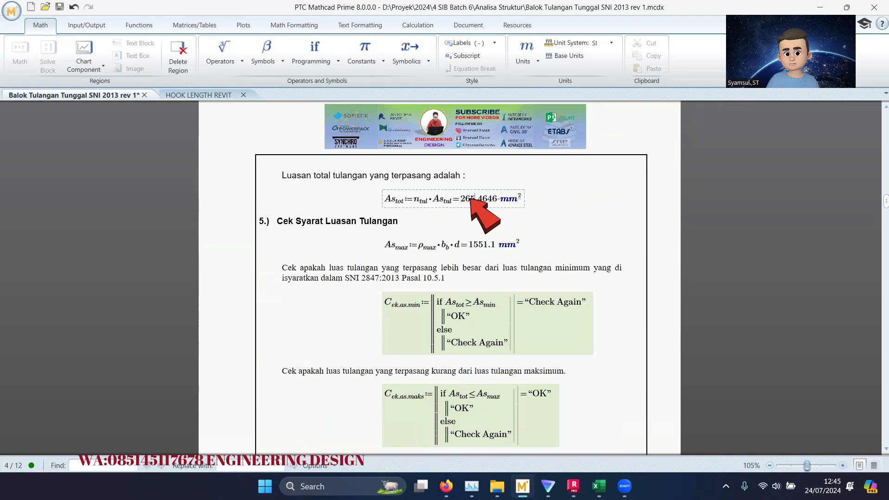
double_click(466, 199)
scroll(473, 252, "up", 12)
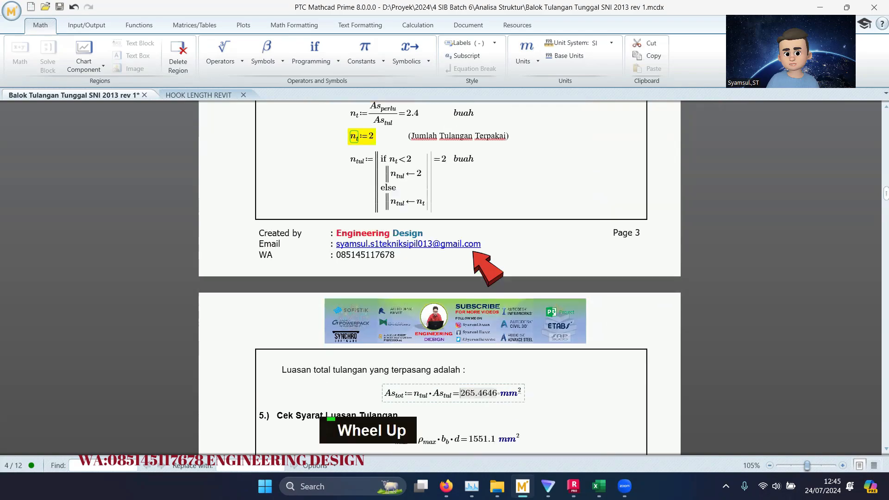
scroll(473, 252, "up", 4)
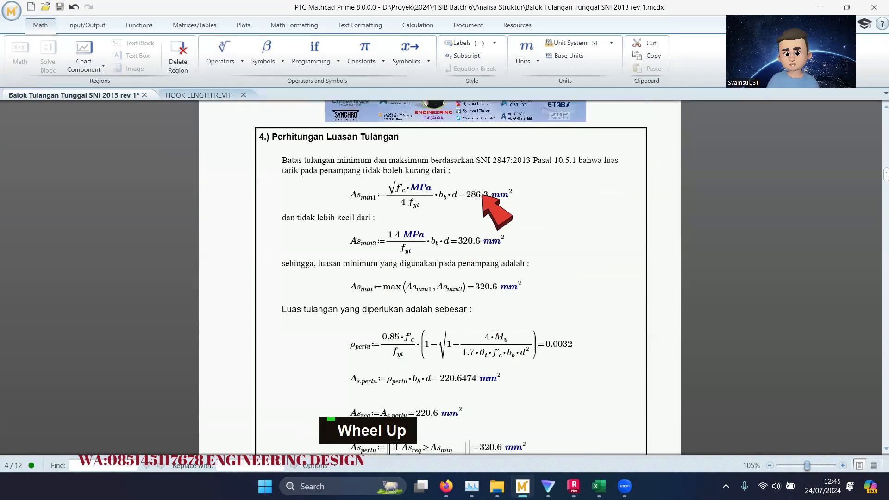
left_click(483, 196)
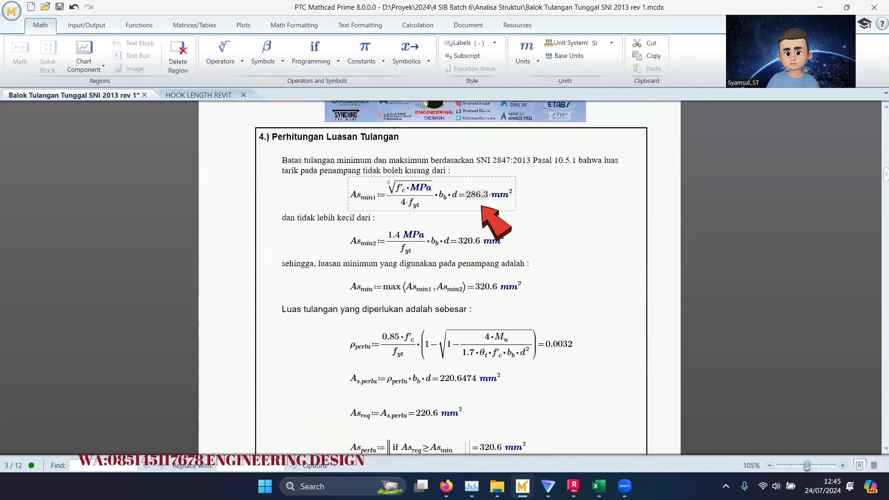
left_click(419, 187)
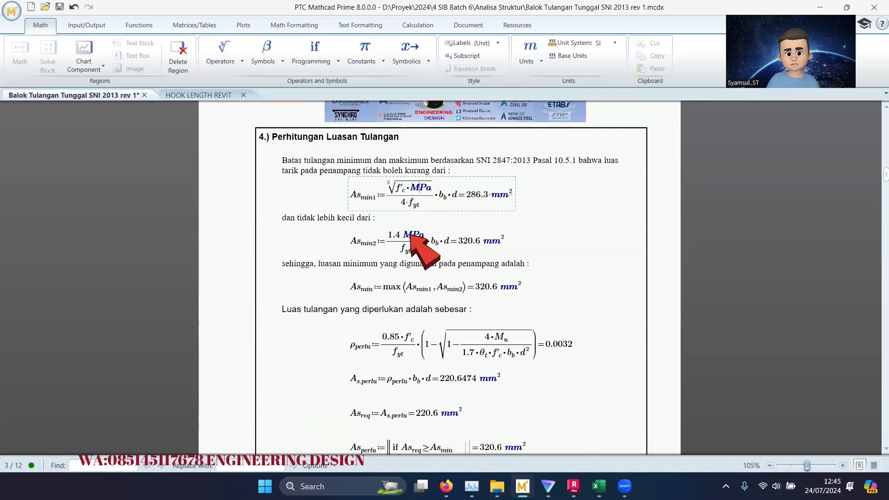
left_click(565, 232)
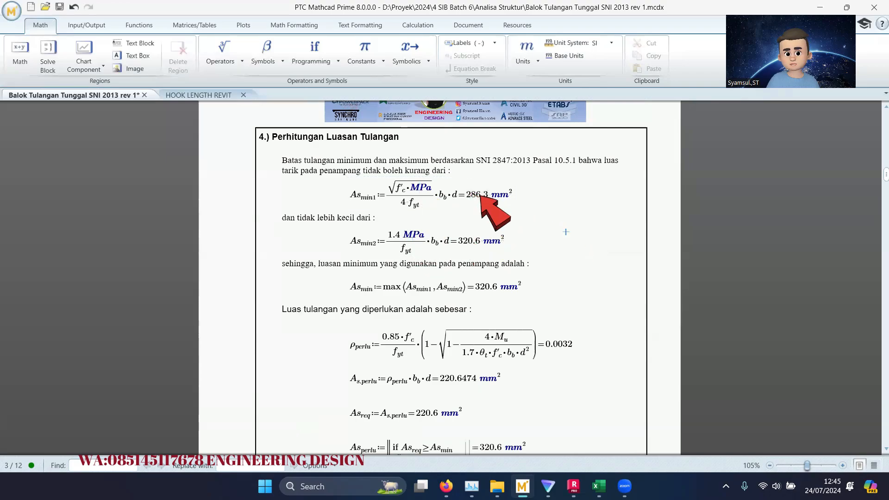
left_click(480, 196)
double_click(570, 264)
left_click(608, 249)
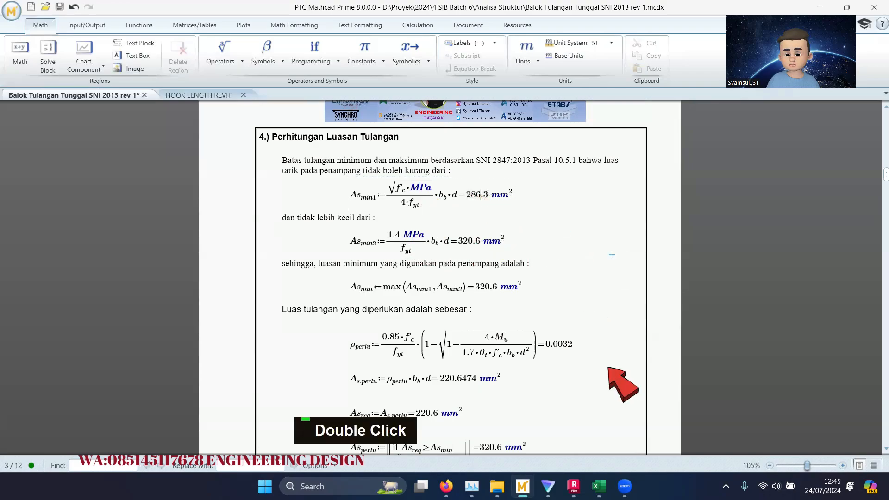
- Switch to Robot, check Beam5's calculation note, and make Beam5 the active component in the reinforcement view
left_click(574, 486)
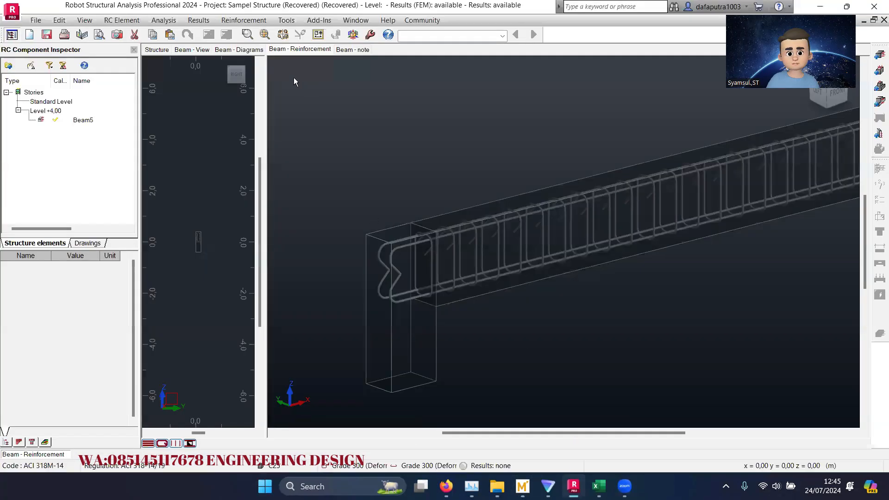
left_click(163, 21)
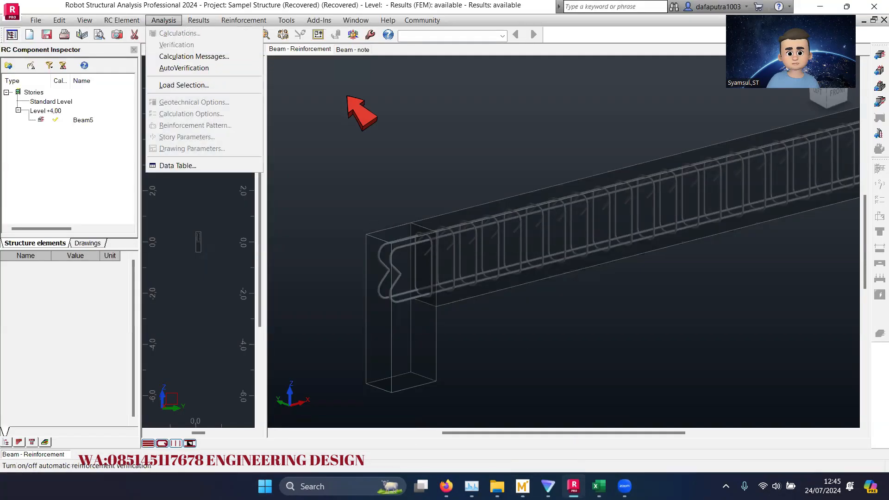
double_click(180, 45)
left_click(400, 148)
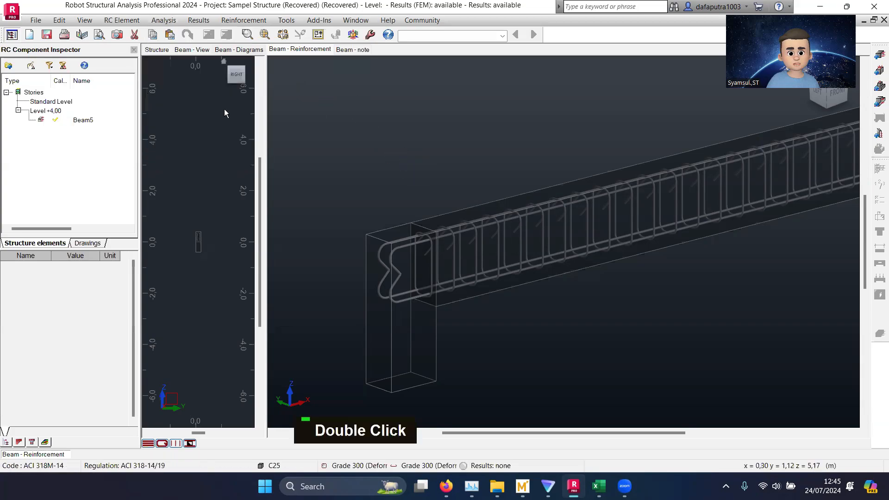
left_click(349, 50)
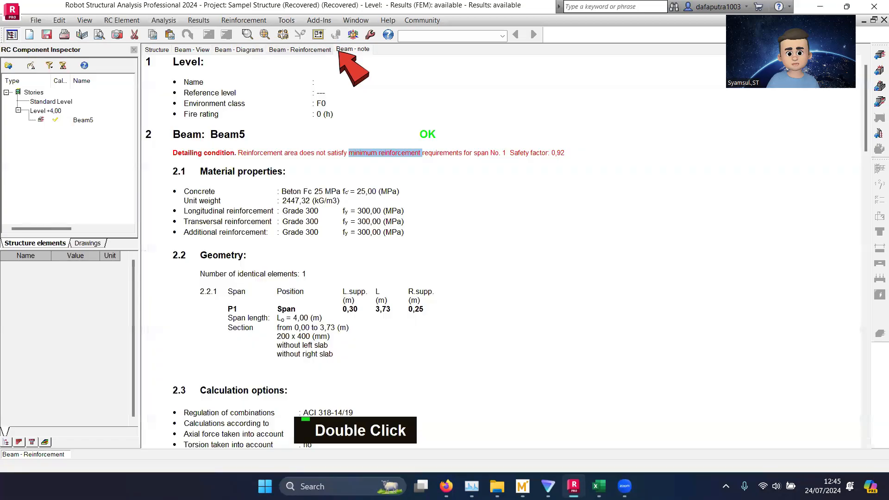
left_click(315, 50)
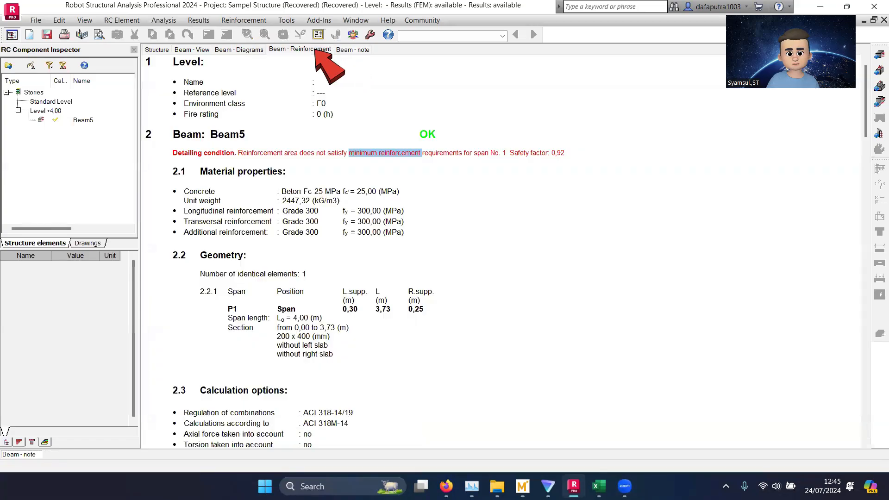
left_click(163, 20)
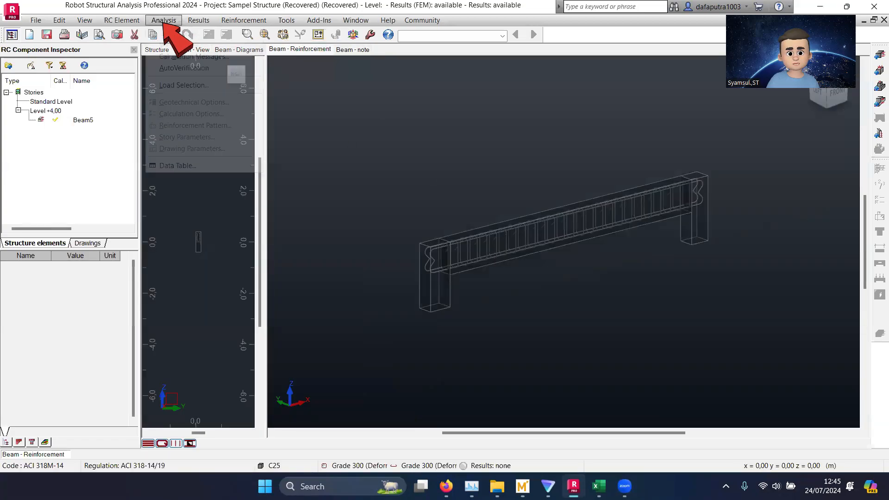
left_click(344, 123)
double_click(75, 119)
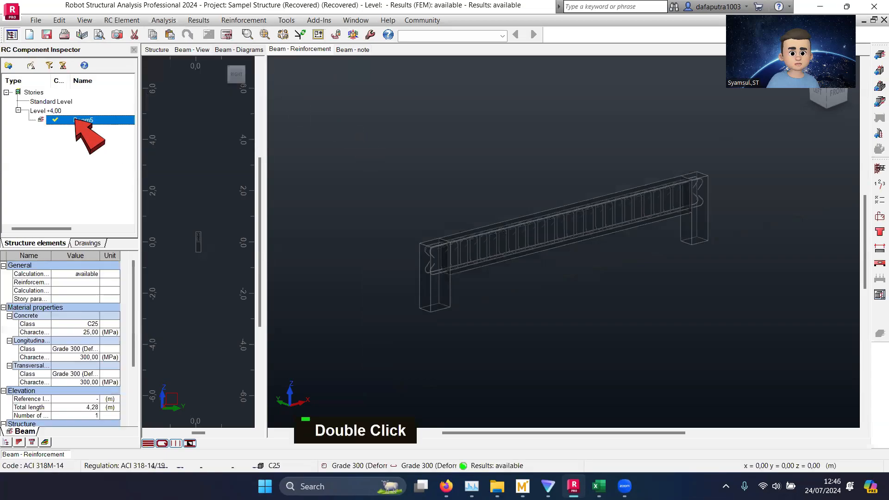
- Try to recalculate Beam5 without generating drawings or keeping the existing reinforcement
right_click(76, 120)
left_click(111, 238)
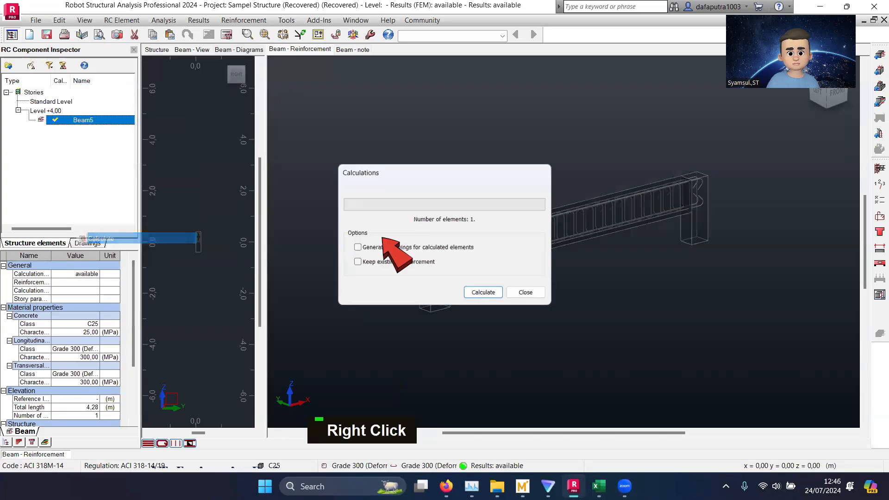
left_click(477, 293)
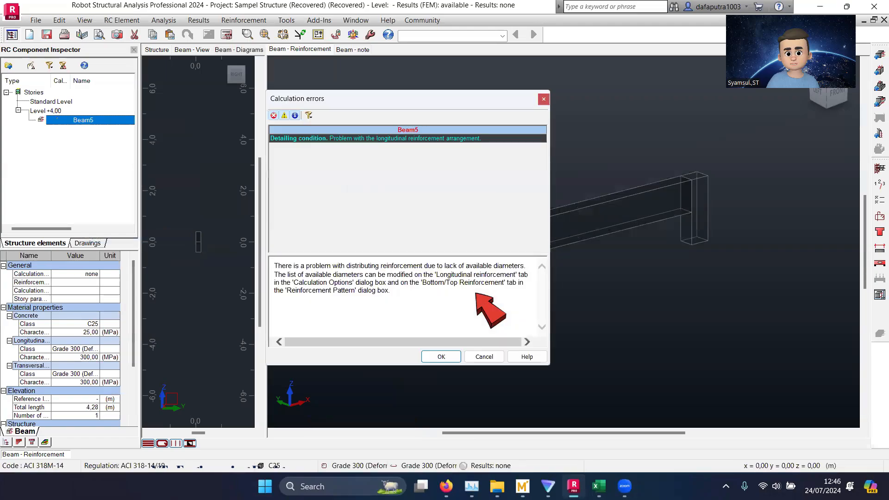
left_click(541, 102)
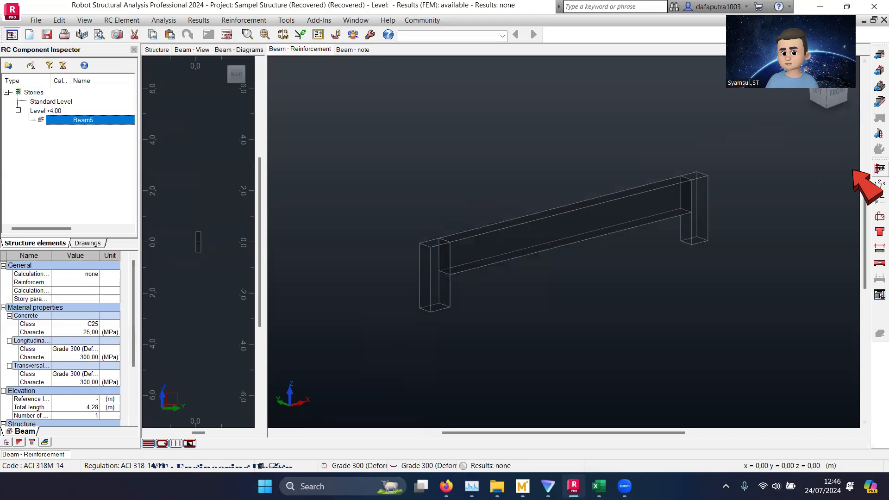
- Reapply Beam5's reinforcement with two size 13 main bars at lower and upper, and verify the beam to read its reinforcement area check
left_click(879, 169)
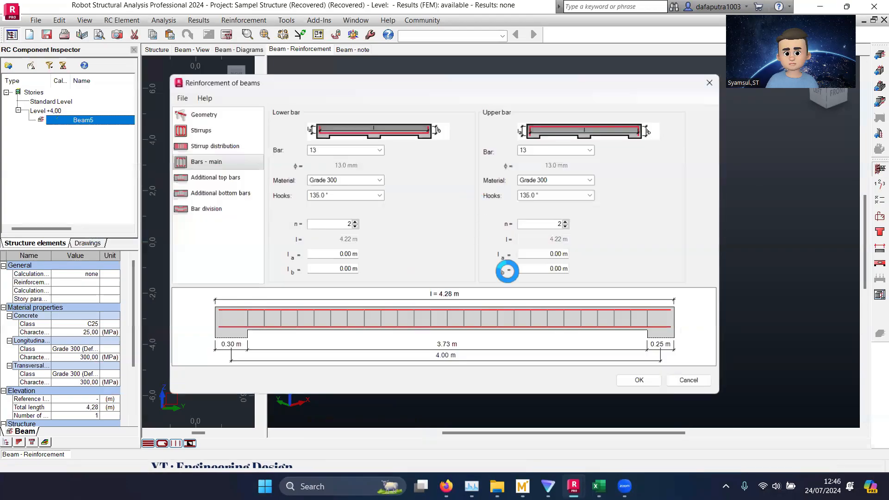
left_click(639, 380)
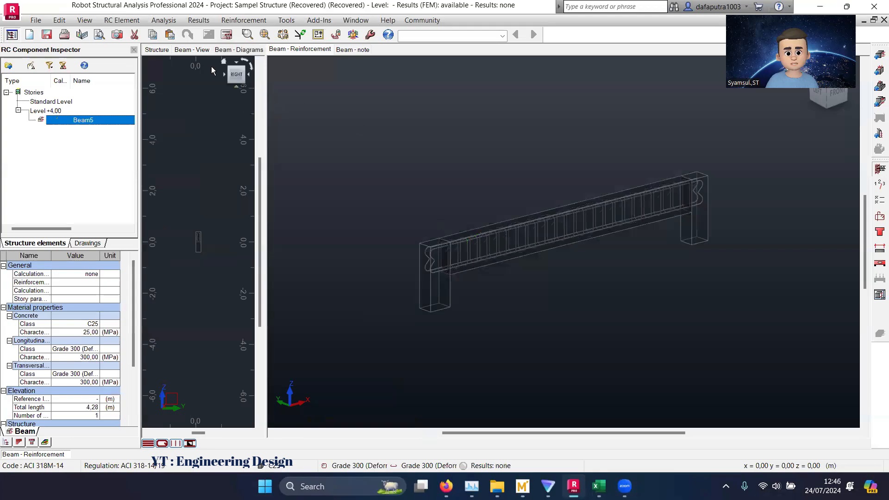
left_click(163, 20)
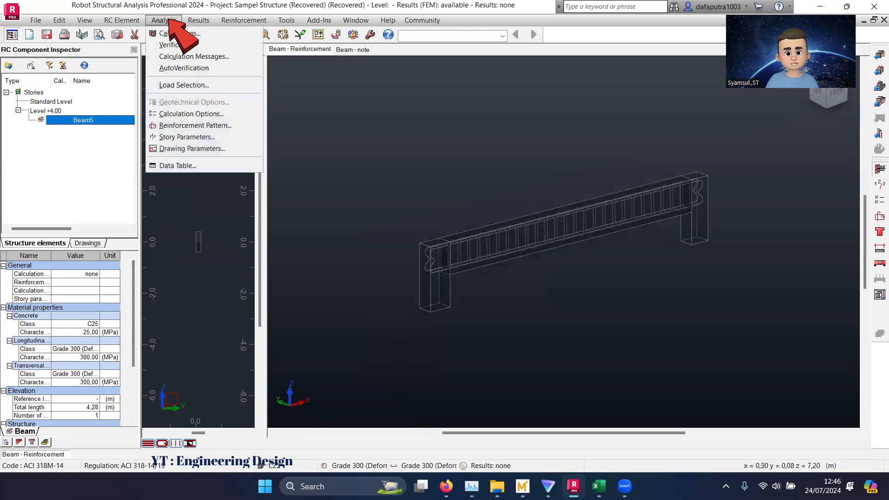
left_click(192, 44)
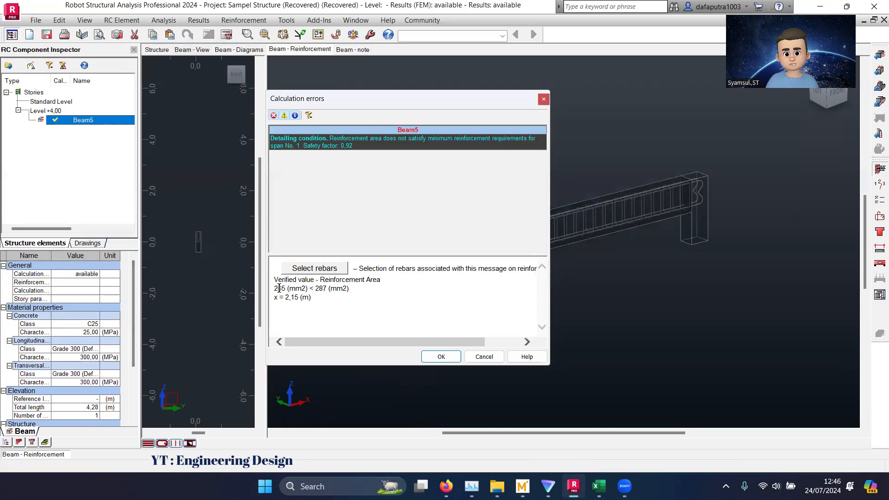
left_click_drag(284, 287, 285, 287)
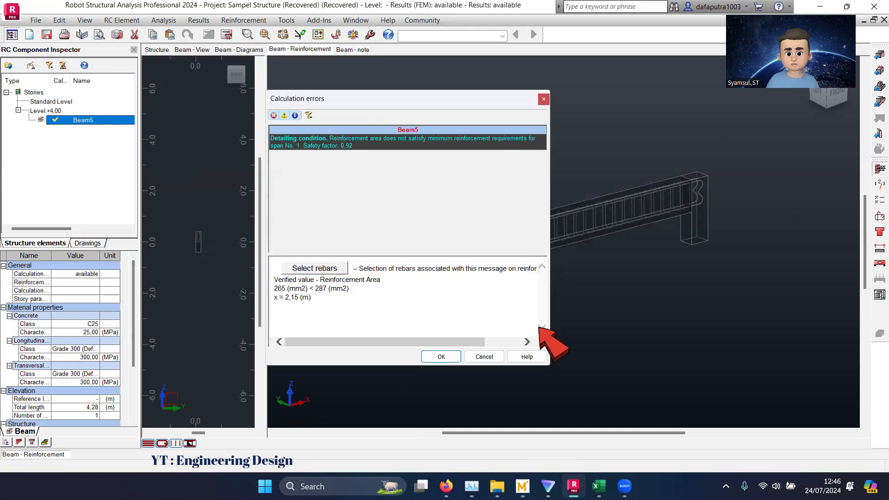
- Switch to Mathcad and compare Robot's verified reinforcement area with the total installed bar area As_tot on page 4
left_click(523, 486)
scroll(488, 305, "down", 10)
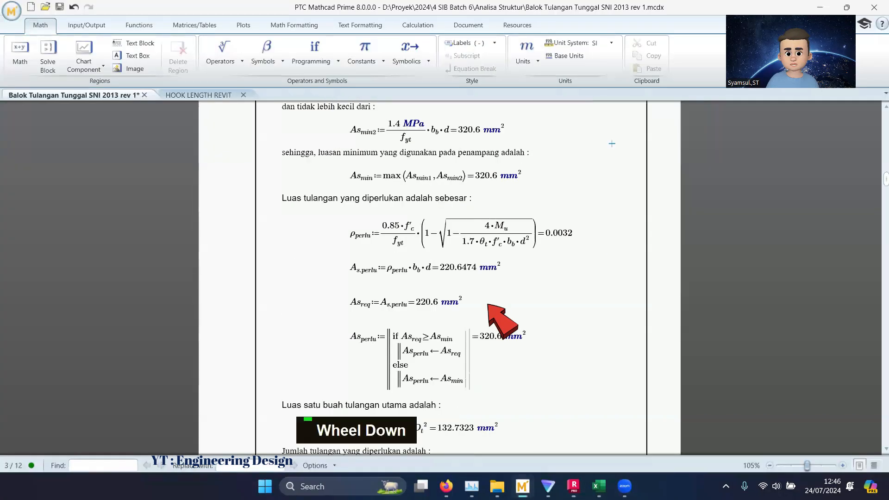
scroll(488, 306, "down", 3)
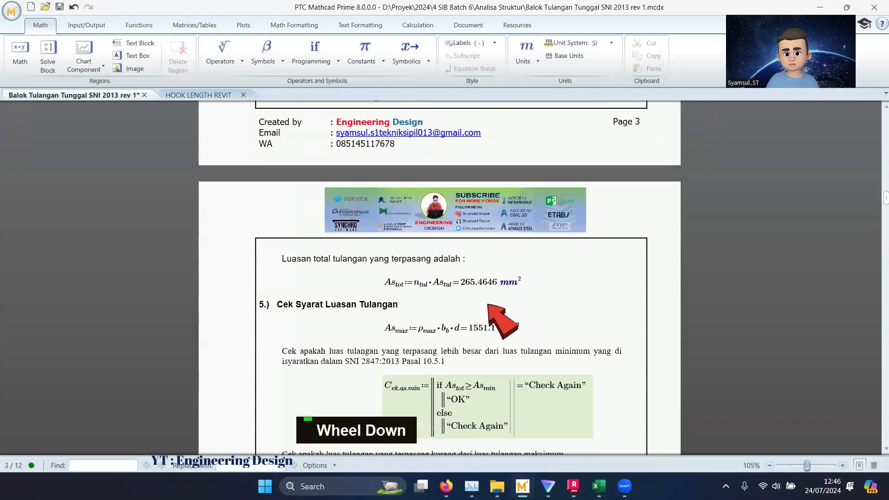
left_click(422, 285)
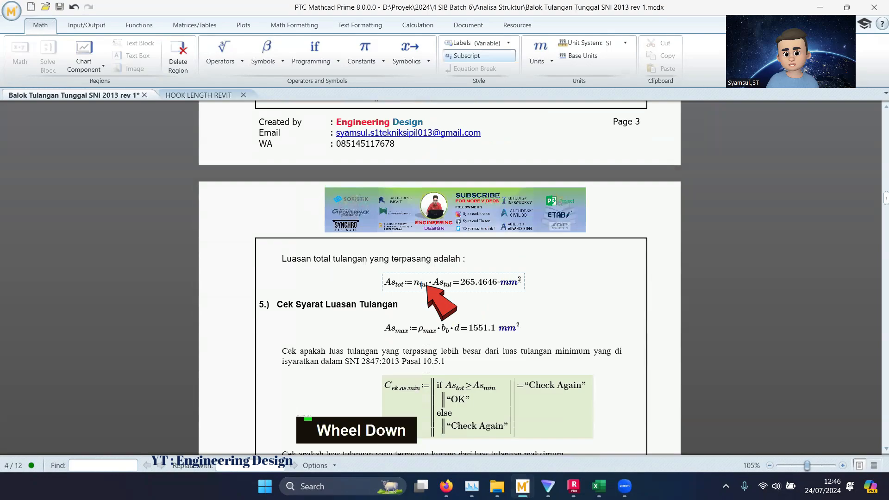
double_click(418, 285)
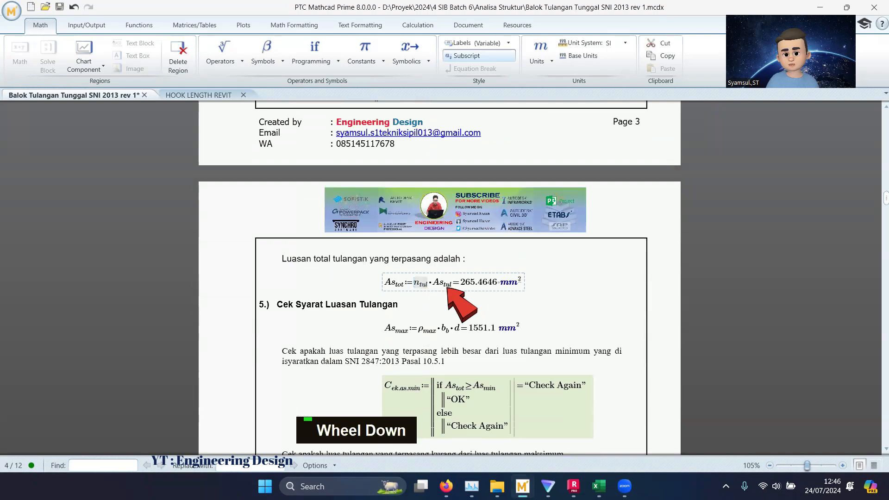
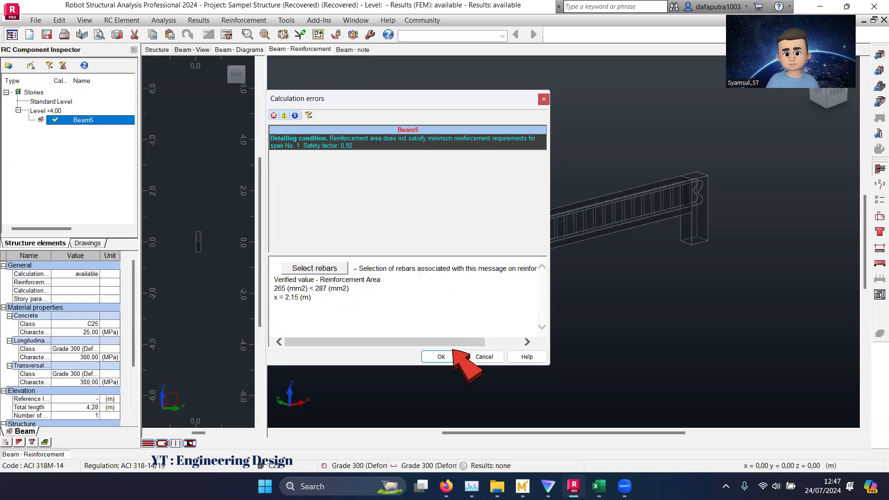
- Return to Robot, accept the verification message, and compare the maximum midspan moment with the capacity line in Beam5's ULS bending moment diagram
left_click(448, 357)
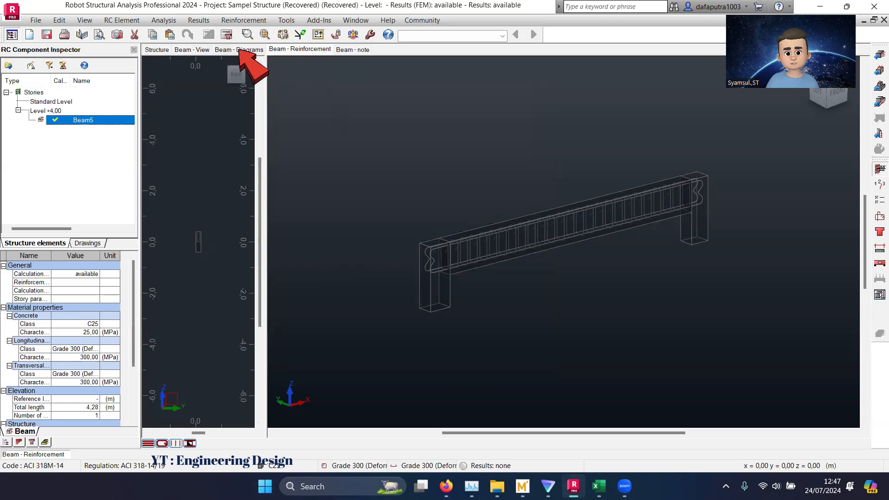
left_click(239, 50)
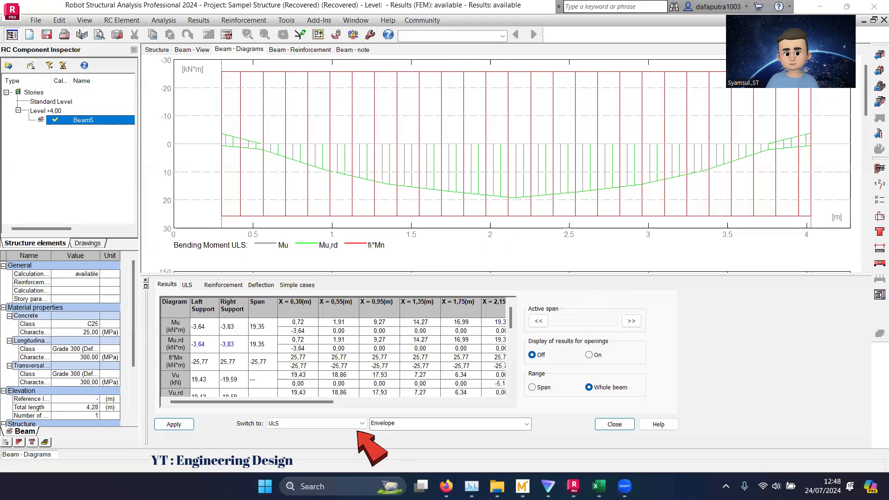
left_click_drag(506, 197, 434, 195)
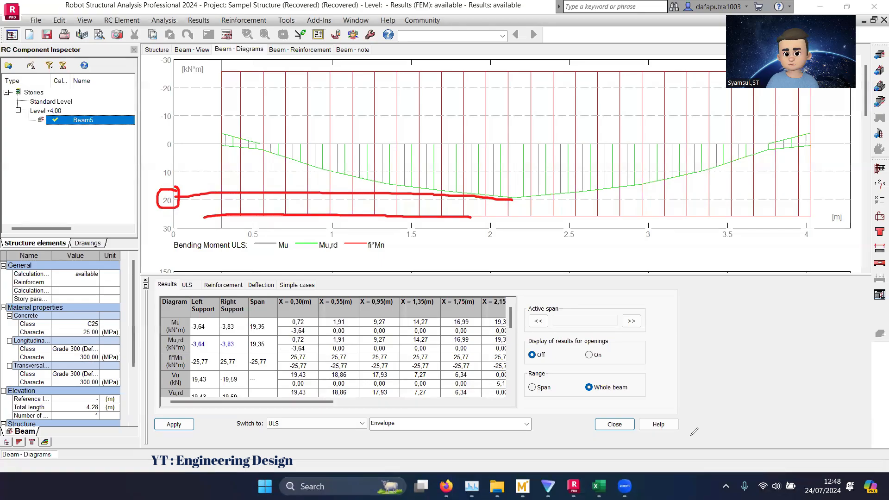
- Examine the nominal moment Mn and its check against Mu on page 6 in Mathcad, and return to Robot's moment diagram
key("alt+Tab")
scroll(528, 363, "down", 5)
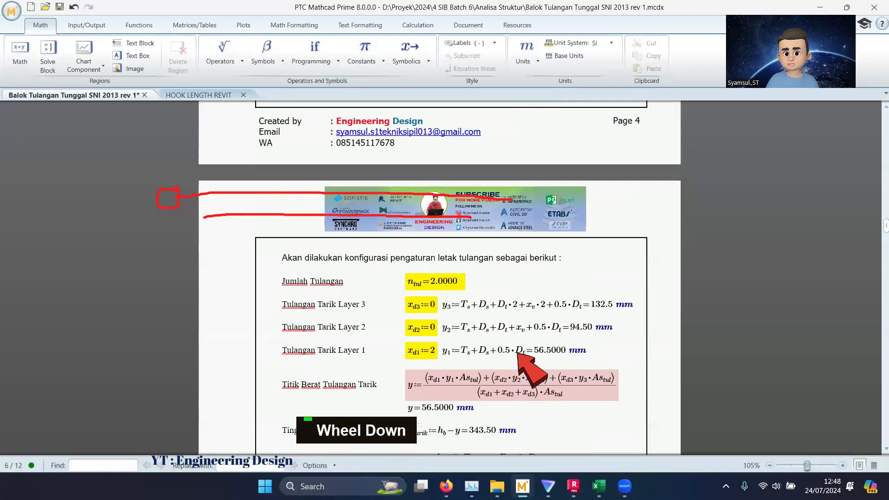
scroll(519, 355, "down", 20)
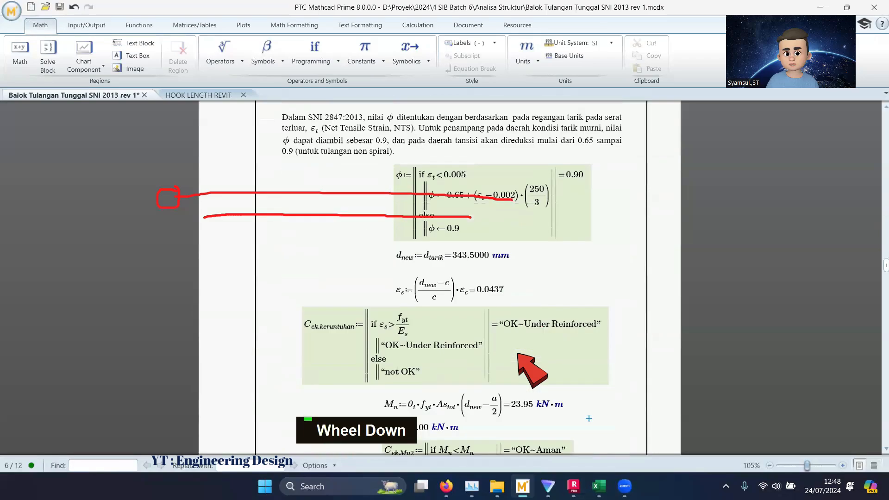
scroll(521, 359, "down", 3)
left_click(523, 267)
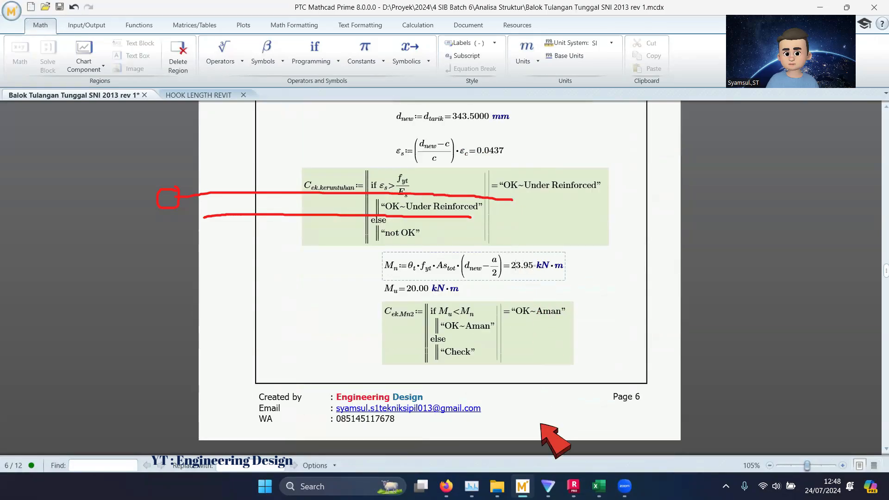
left_click(574, 487)
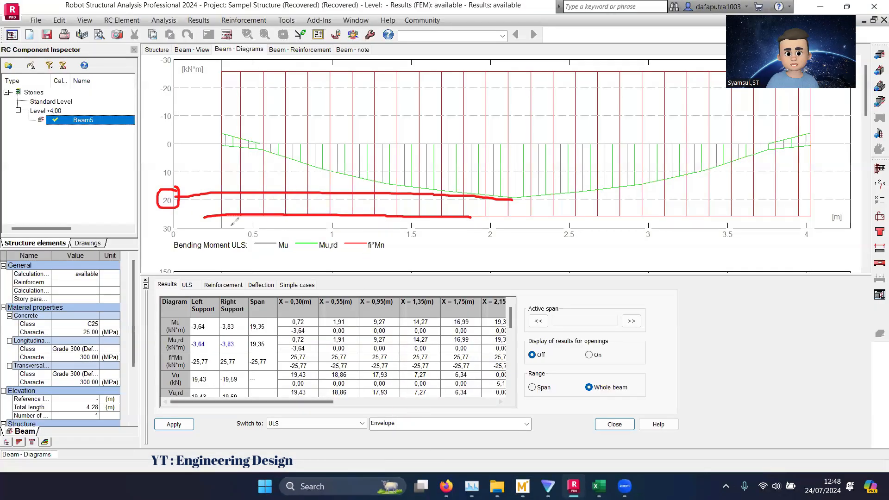
- Mark the moment level in Beam5's bending diagram, and open the beam's calculation note to read the reinforcement area condition
left_click(180, 217)
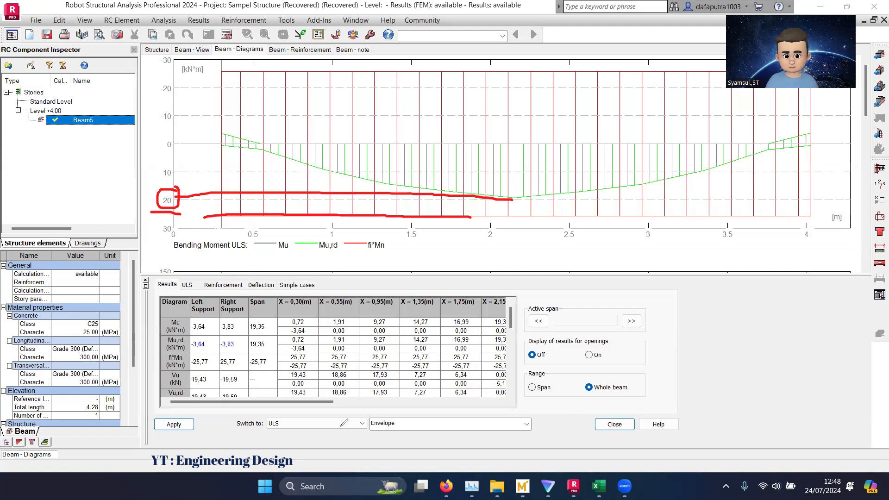
left_click(548, 379)
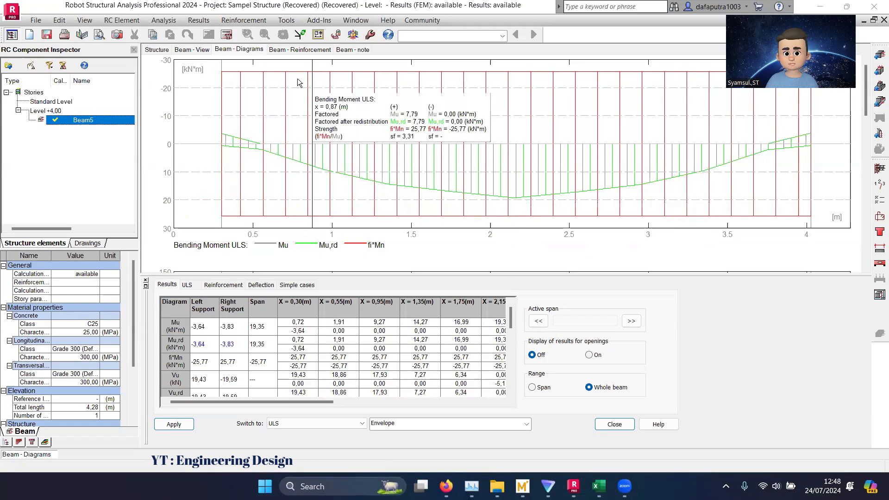
left_click(348, 50)
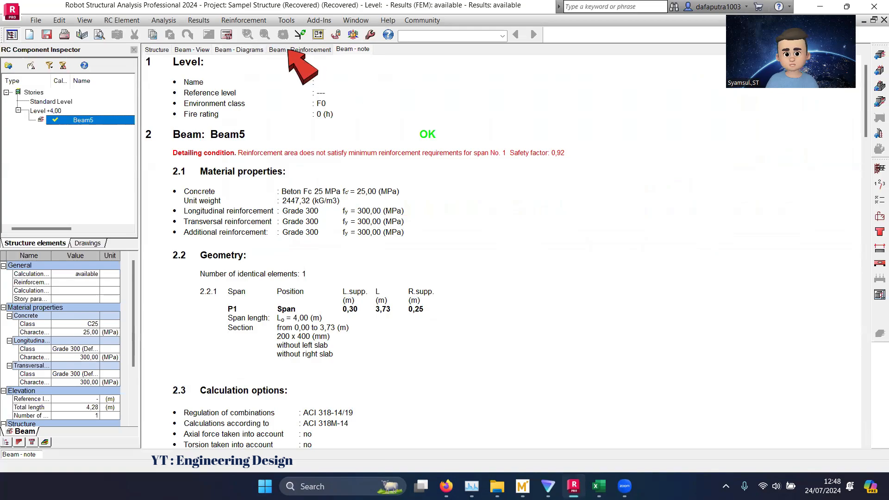
- Switch to Mathcad and set the number of used bars n_t to 3 on page 3
left_click(522, 487)
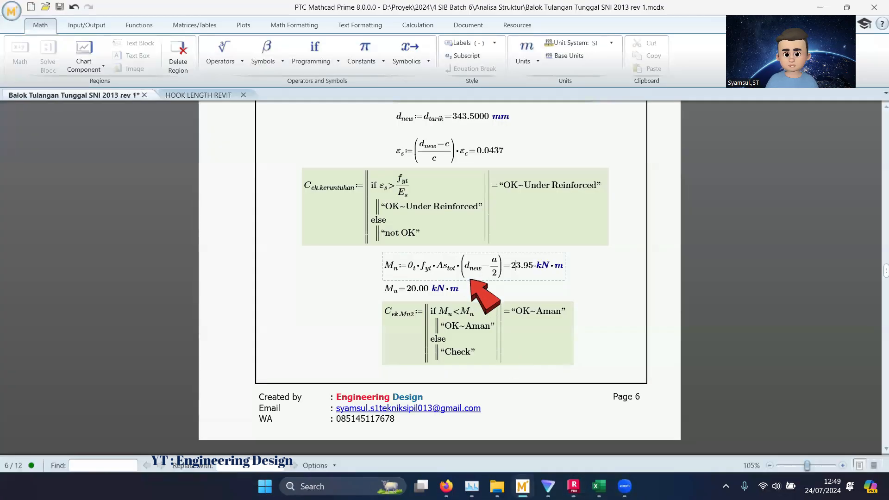
scroll(470, 279, "up", 20)
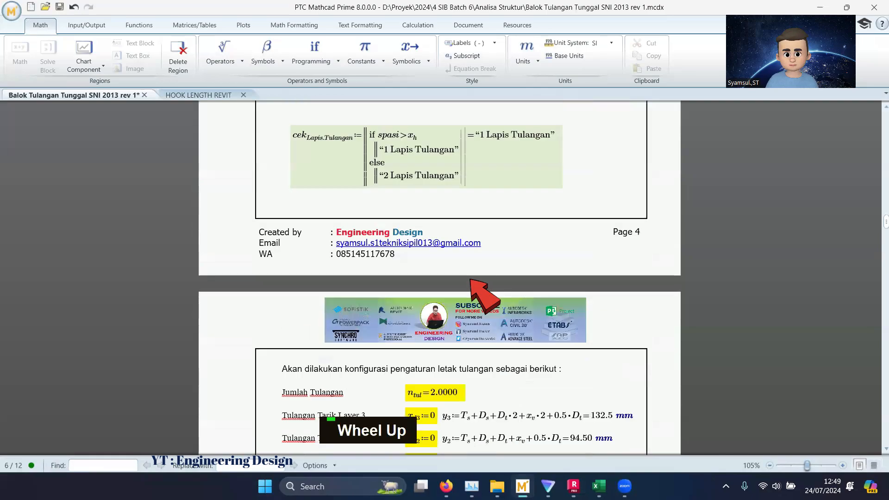
scroll(471, 279, "up", 20)
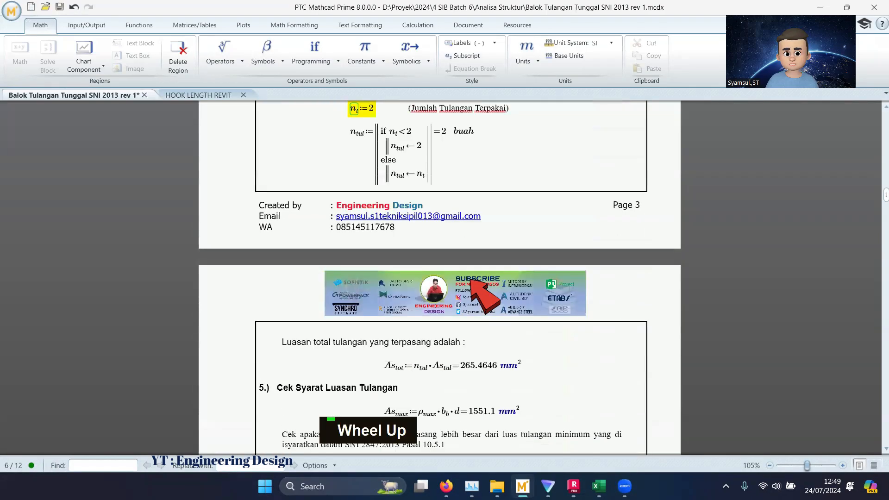
scroll(472, 278, "up", 5)
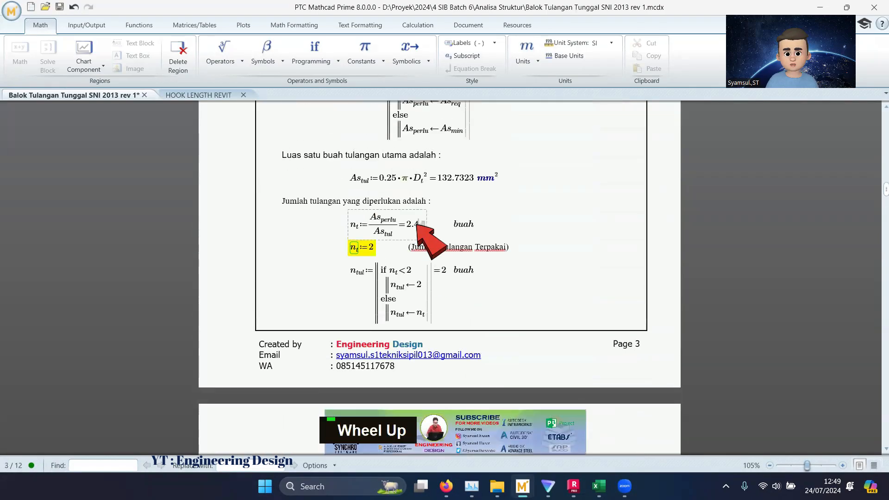
mouse_move(373, 248)
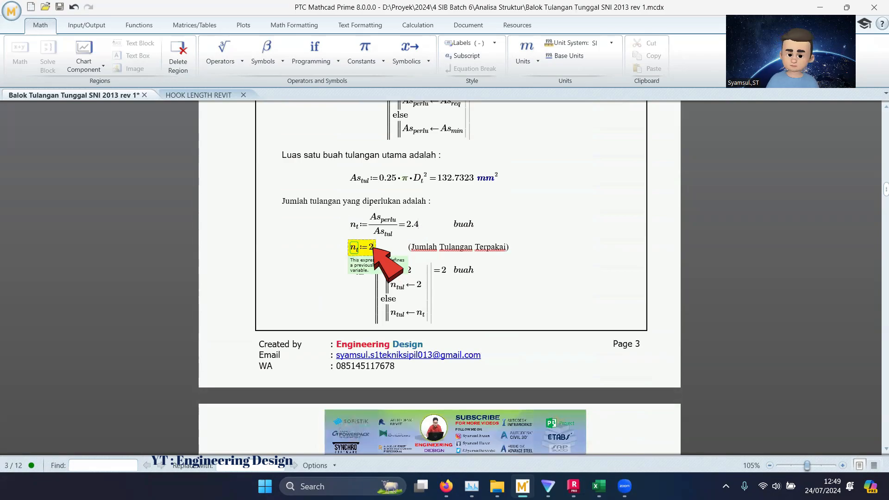
key("BackSpace")
type("3")
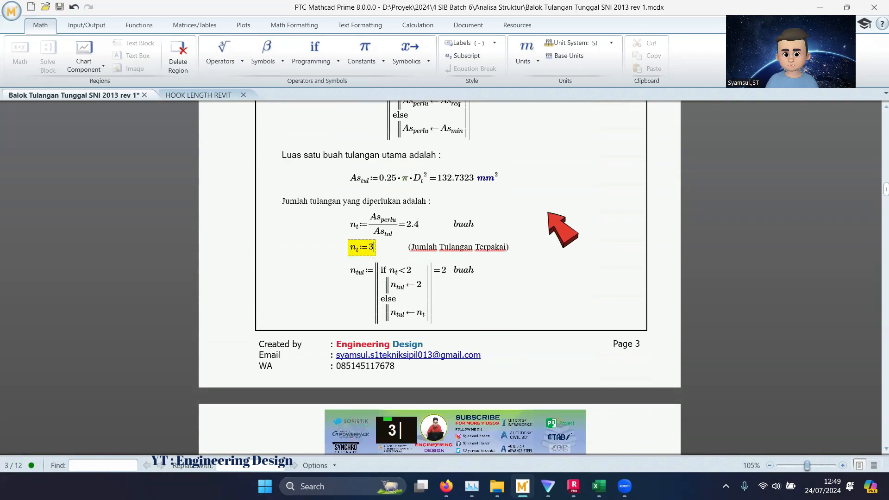
- Check the total bar area As_tot, the minimum and maximum area checks, and the bar spacing control on page 4
scroll(548, 214, "down", 5)
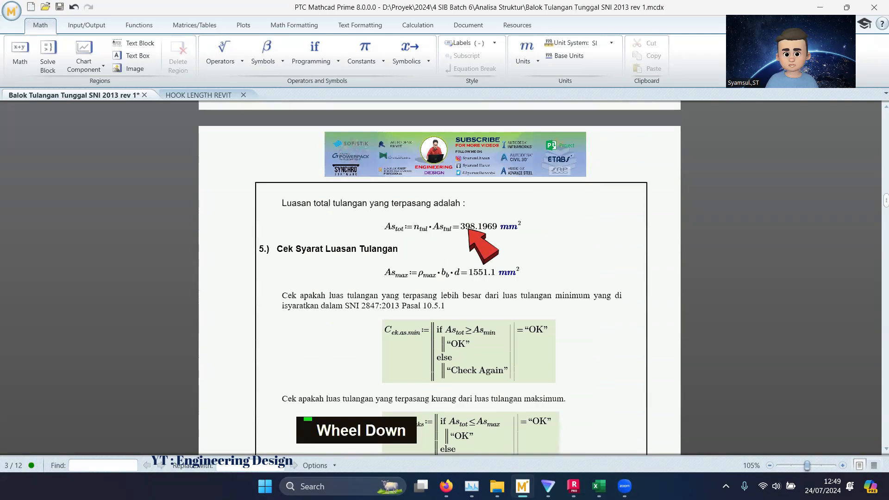
scroll(469, 228, "down", 2)
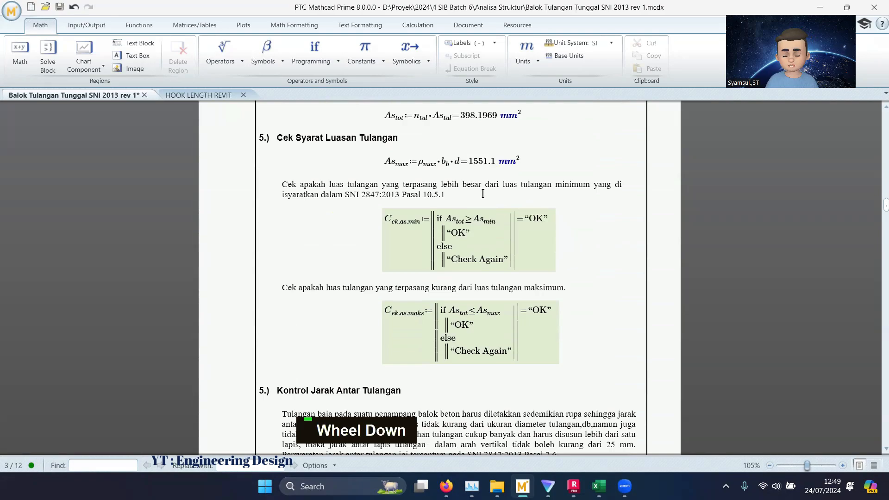
scroll(471, 220, "down", 3)
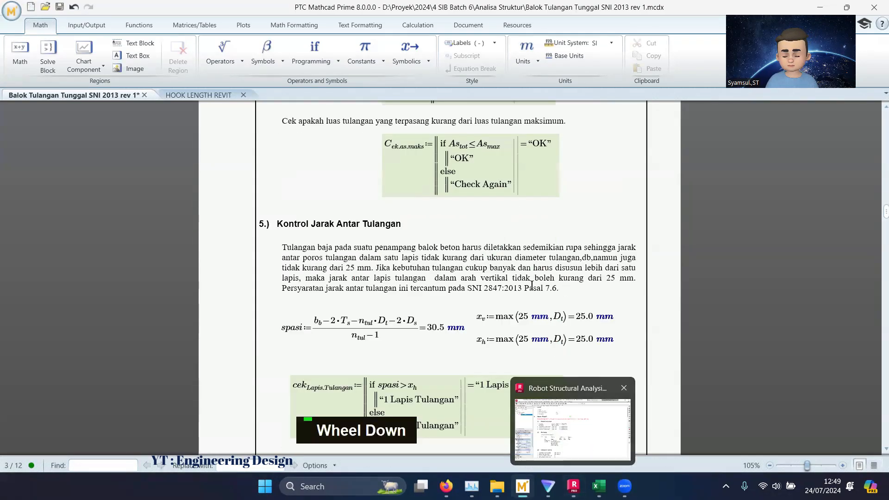
- Switch to Excel, examine the My moment diagram on the Beam Result sheet, and return to Robot
left_click(562, 409)
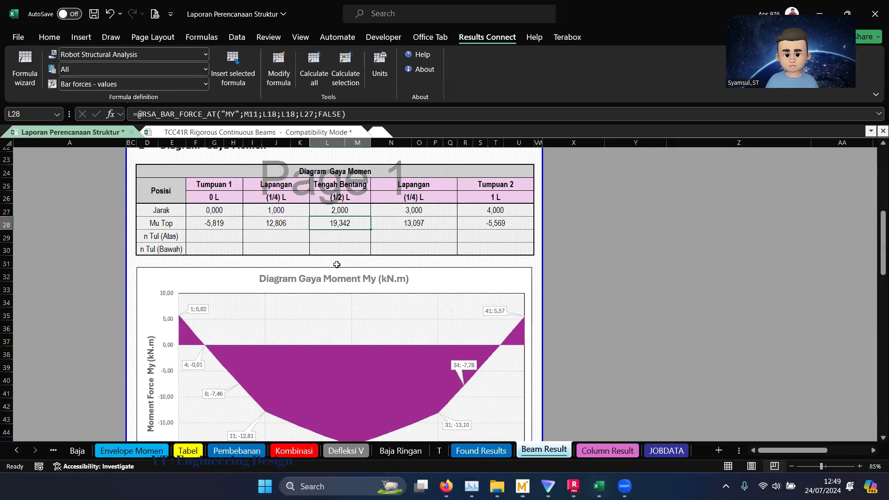
scroll(337, 265, "down", 3)
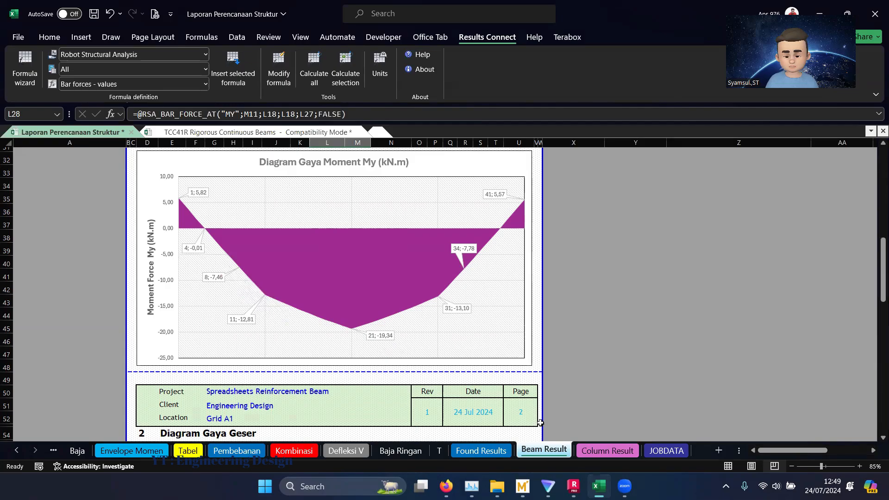
left_click(574, 486)
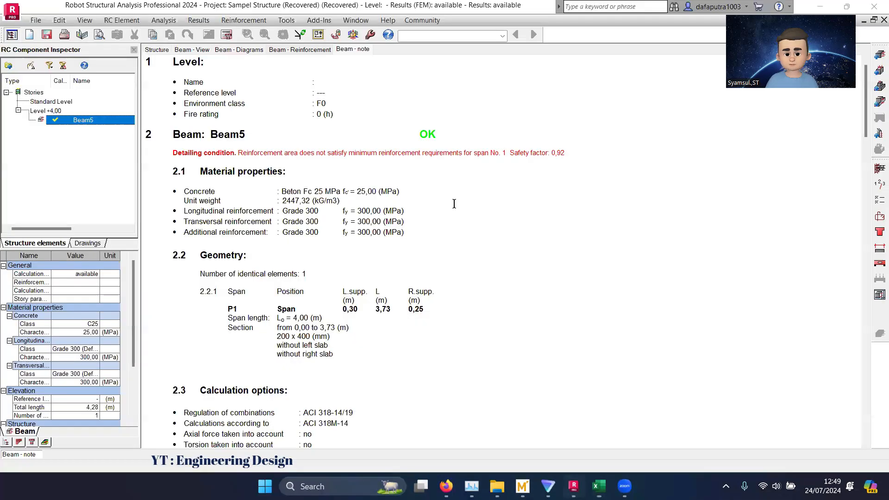
- Delete all of Beam5's existing bars and stirrups in the beam reinforcement view
left_click(300, 49)
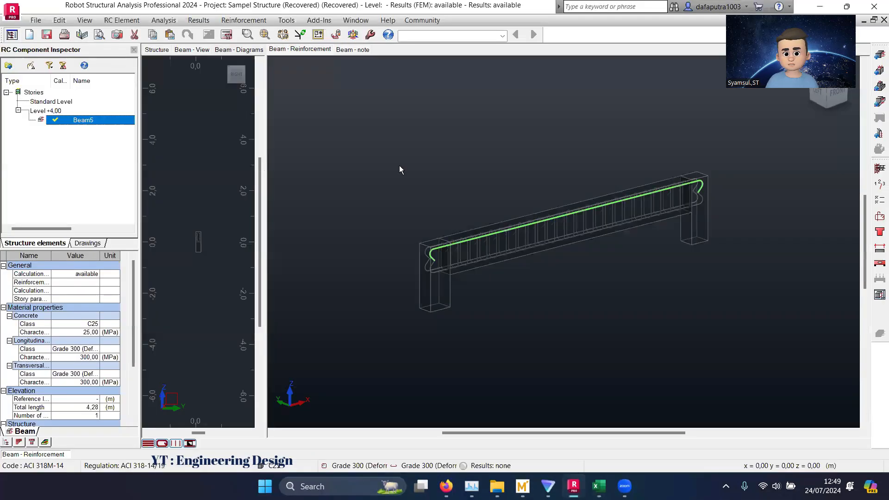
left_click_drag(341, 126, 796, 362)
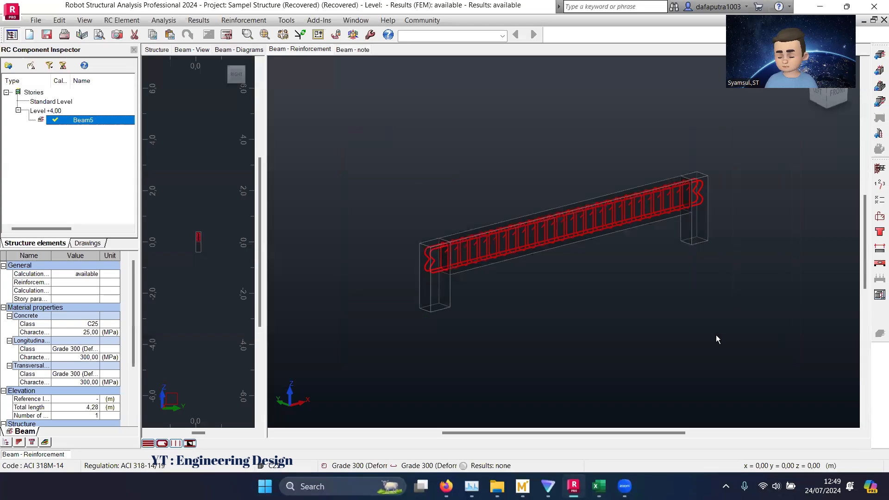
key("Delete")
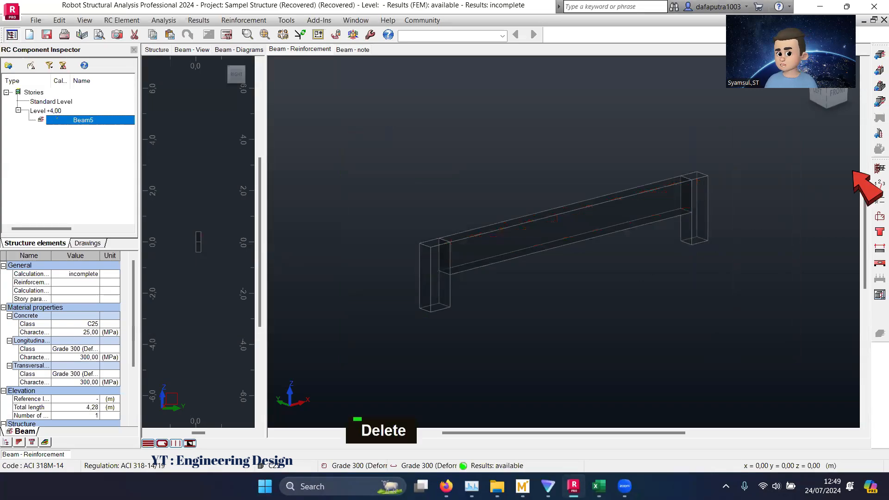
- Define one additional bottom span bar for Beam5 with size 13, Grade 300 material and 135° hooks
left_click(880, 169)
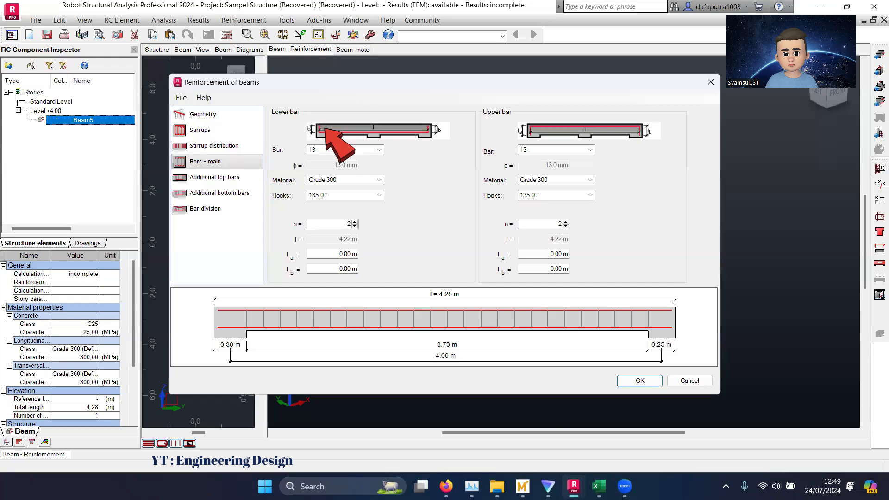
double_click(348, 224)
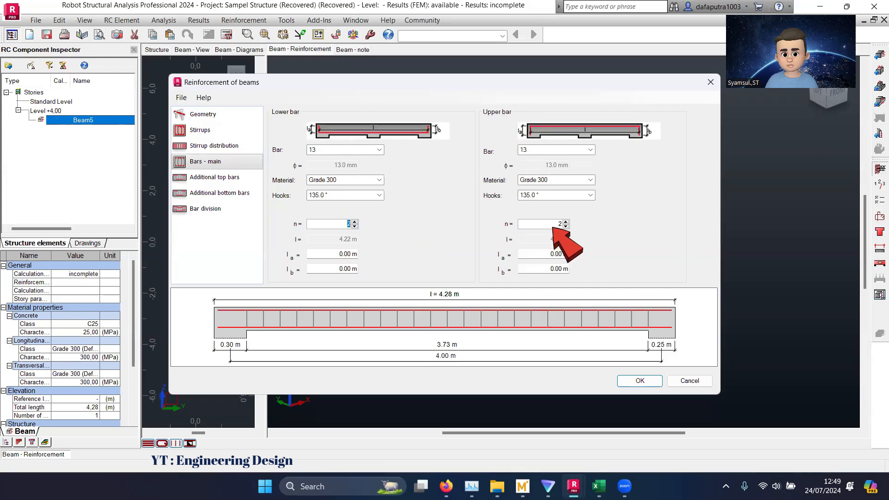
double_click(559, 224)
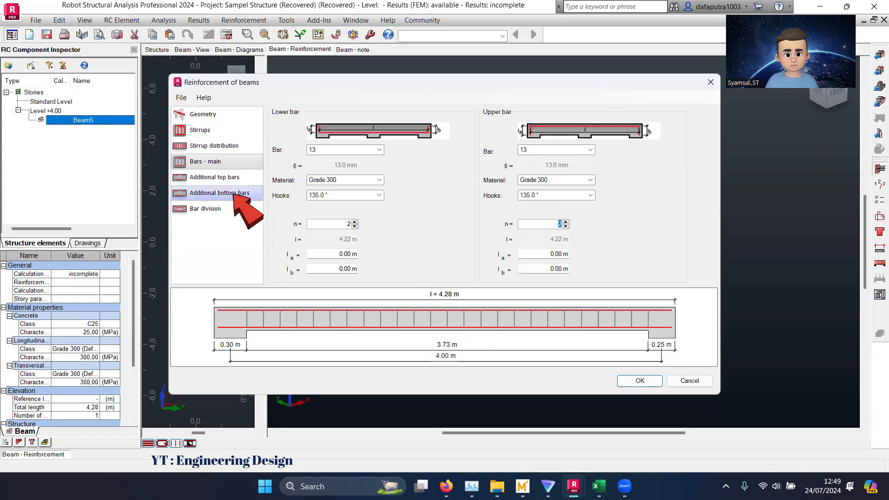
left_click(203, 194)
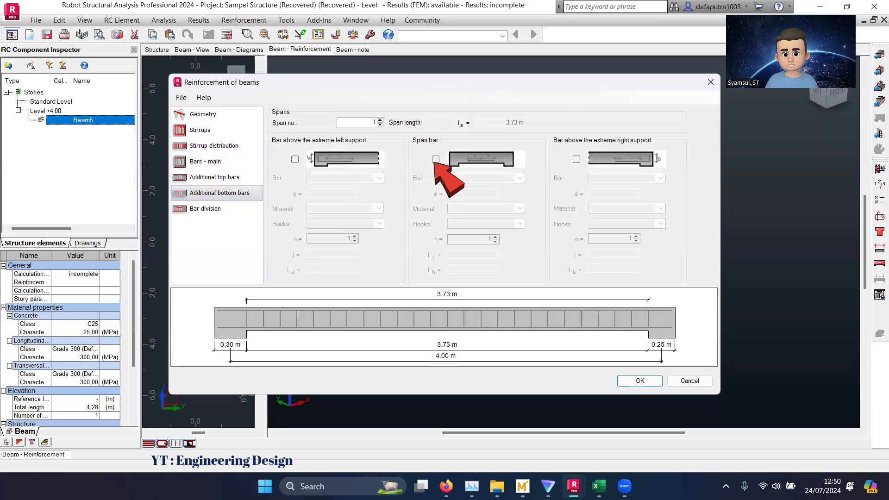
left_click(436, 159)
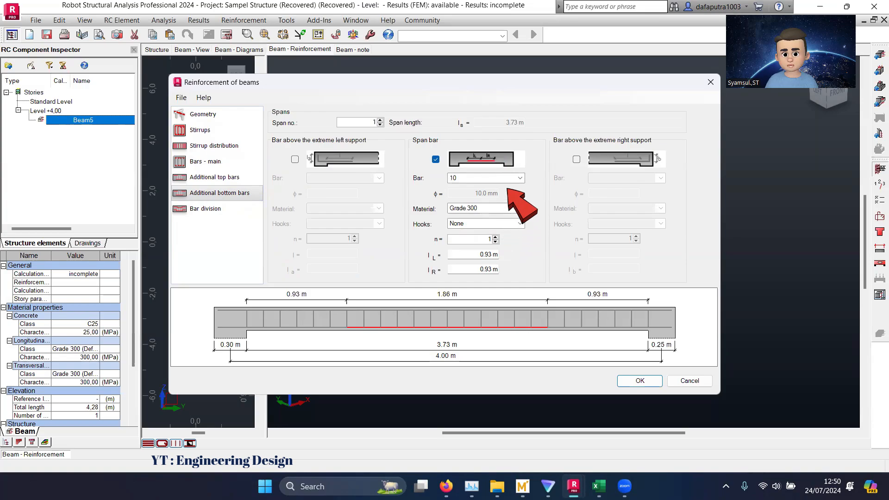
left_click(520, 178)
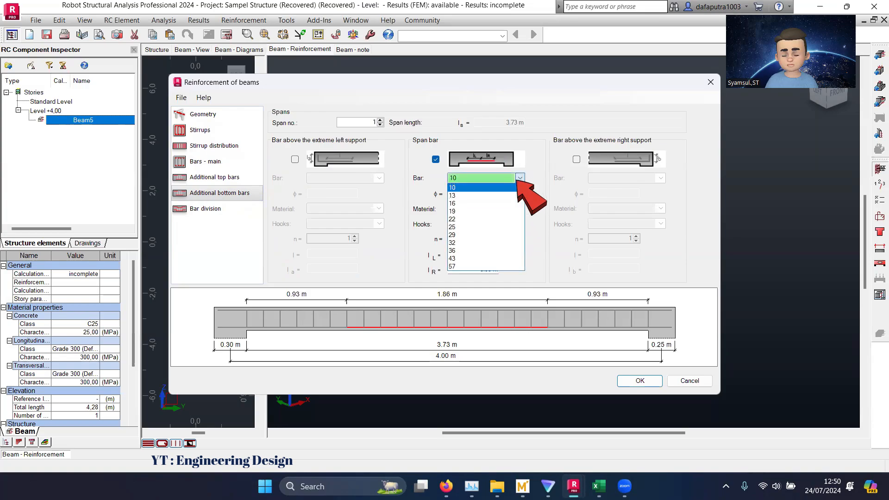
left_click(472, 192)
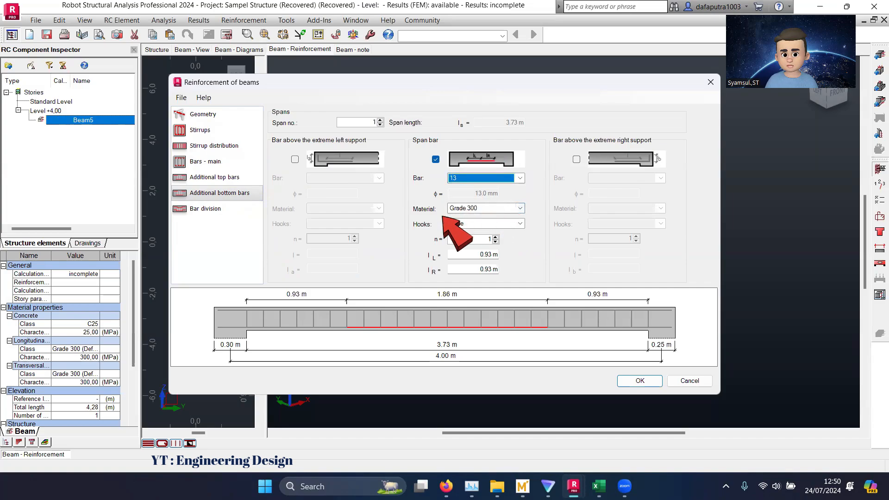
left_click(521, 223)
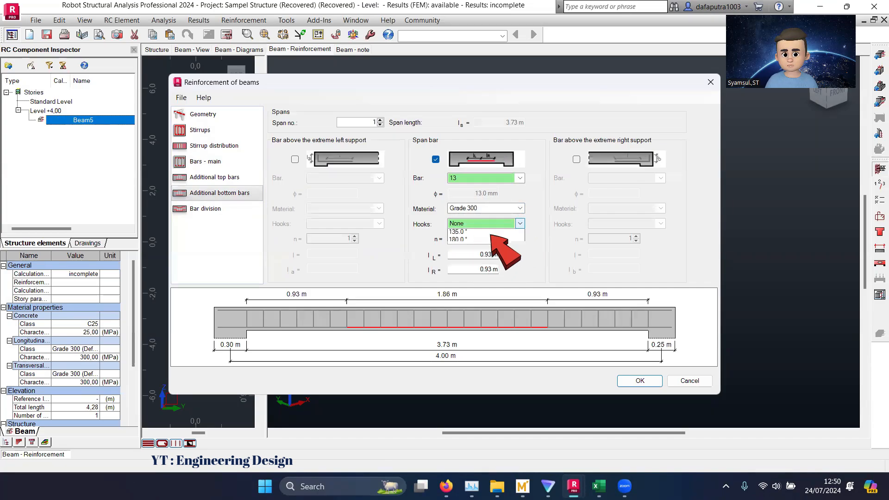
left_click(518, 254)
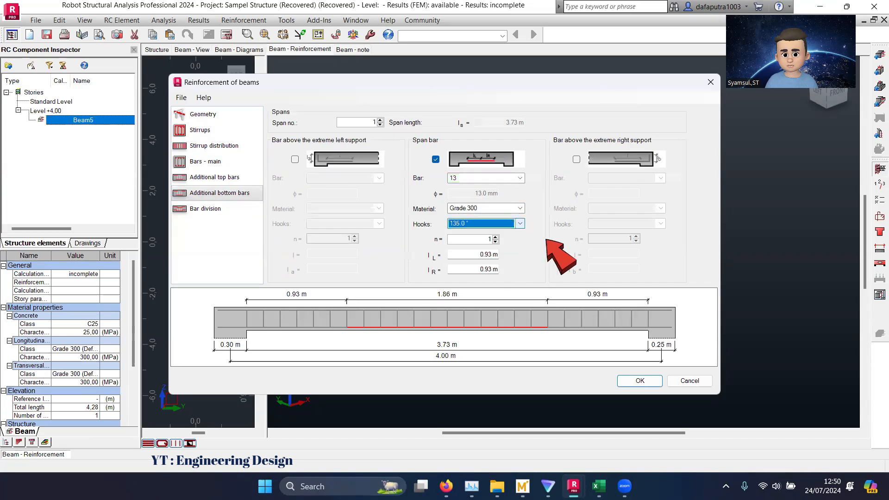
- Set the additional bottom span bar's lengths l_L and l_R to 1.00 m each, and generate the reinforcement
left_click(472, 256)
key("Tab")
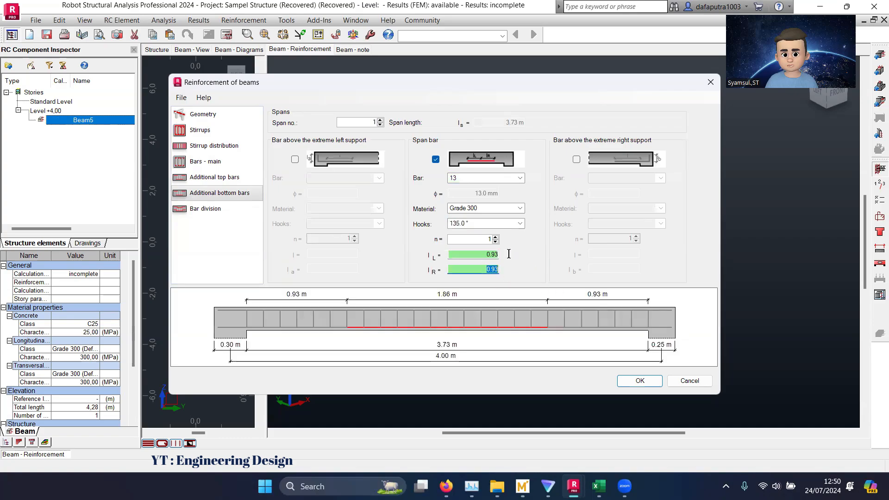
key("shift+Tab")
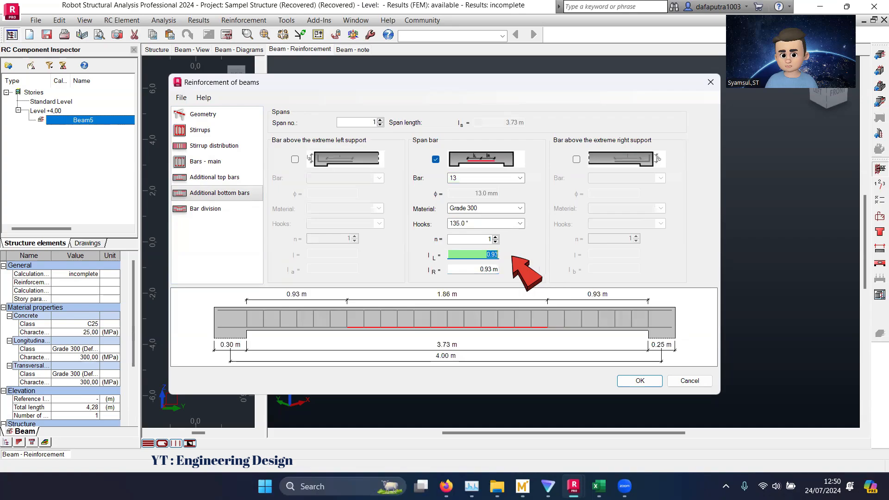
type("1")
left_click_drag(491, 268, 530, 268)
type("1")
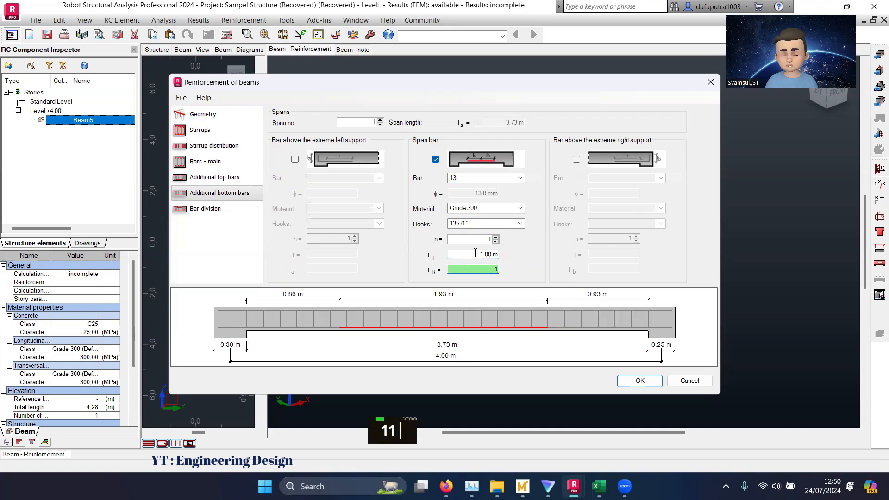
left_click(476, 254)
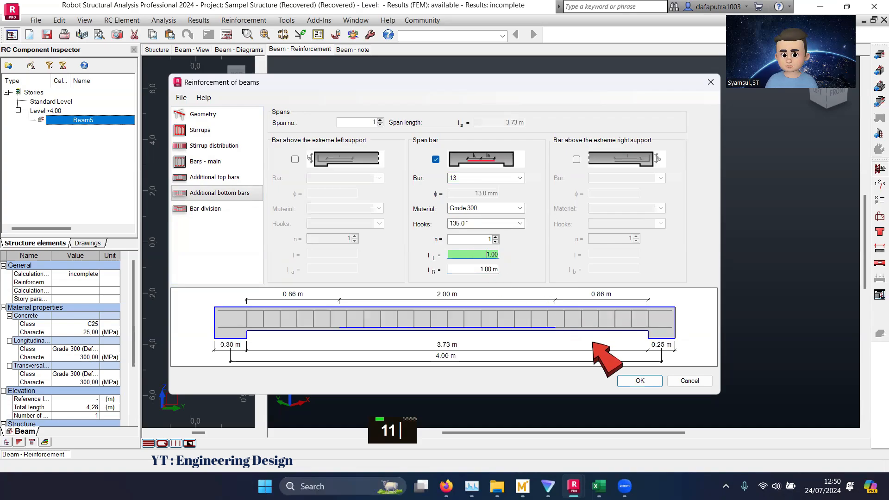
left_click(631, 380)
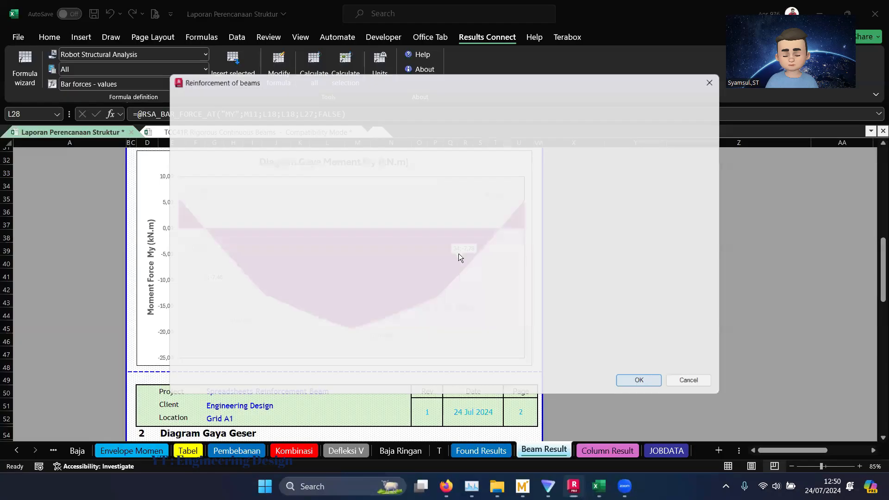
- Inspect the hooked additional bottom bar inside Beam5's reinforcement cage in the 3D view
scroll(504, 248, "up", 5)
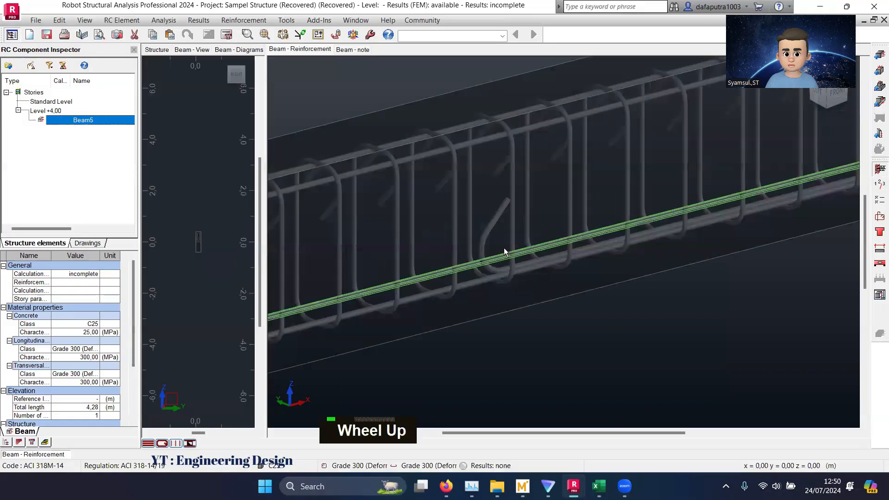
scroll(477, 210, "down", 5)
middle_click_drag(624, 245, 606, 237, "shift")
scroll(584, 212, "down", 5)
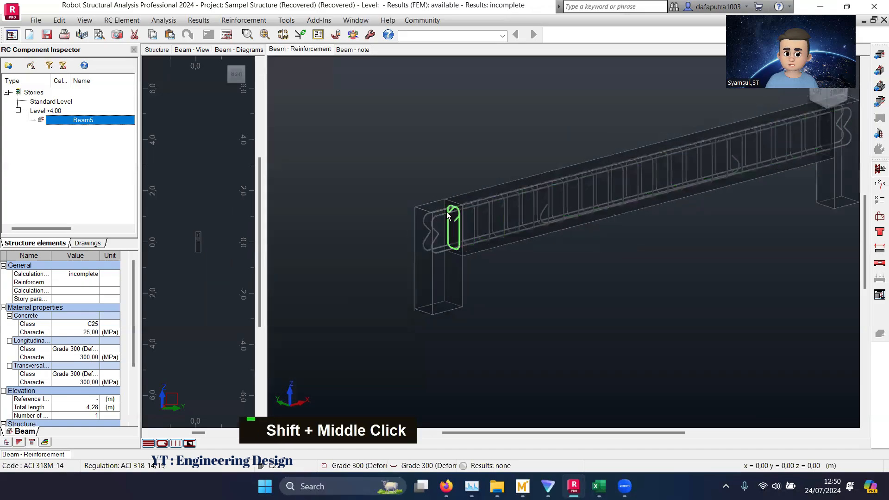
middle_click_drag(447, 215, 406, 234)
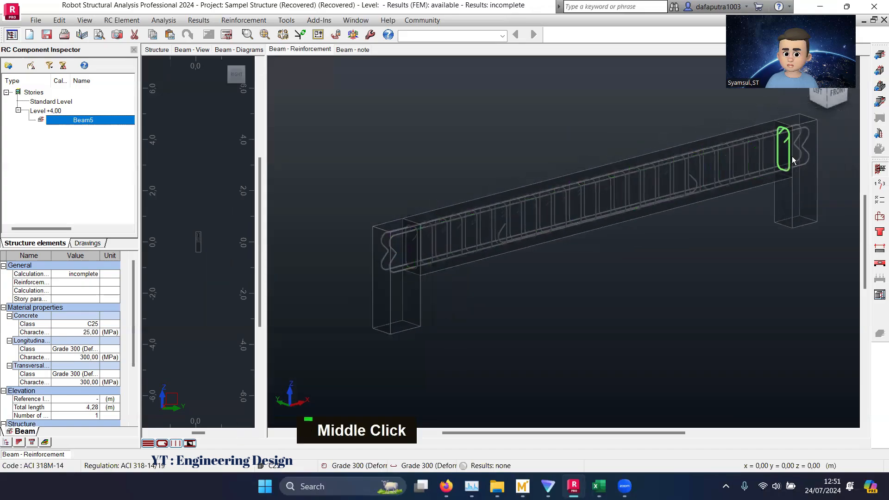
- Run the verification of Beam5's modified reinforcement and check the beam's overall status in the calculation note
middle_click_drag(631, 276, 595, 275)
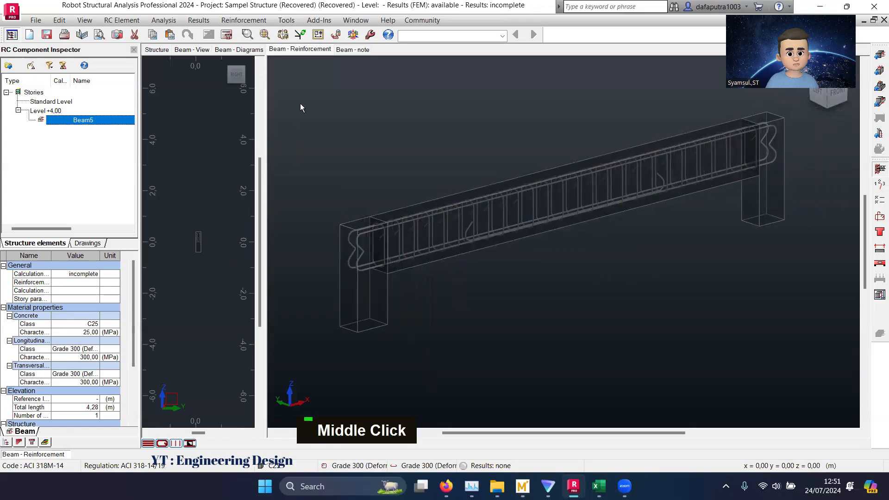
left_click(162, 20)
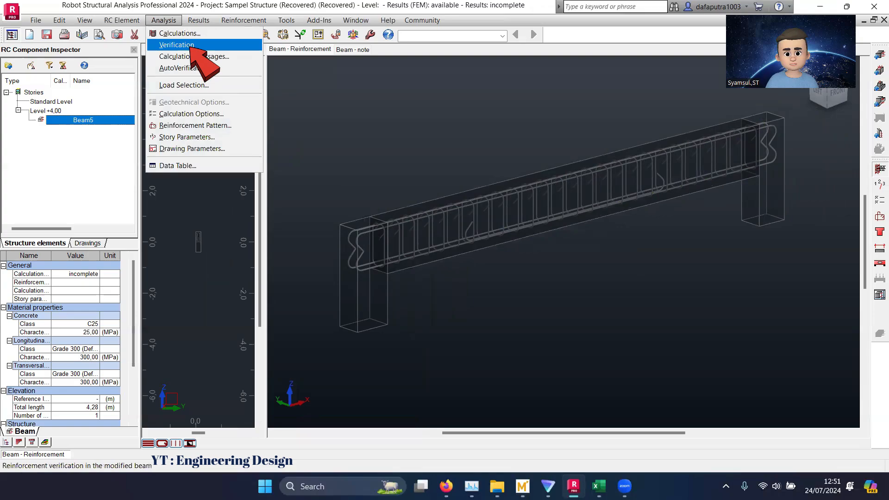
left_click(176, 45)
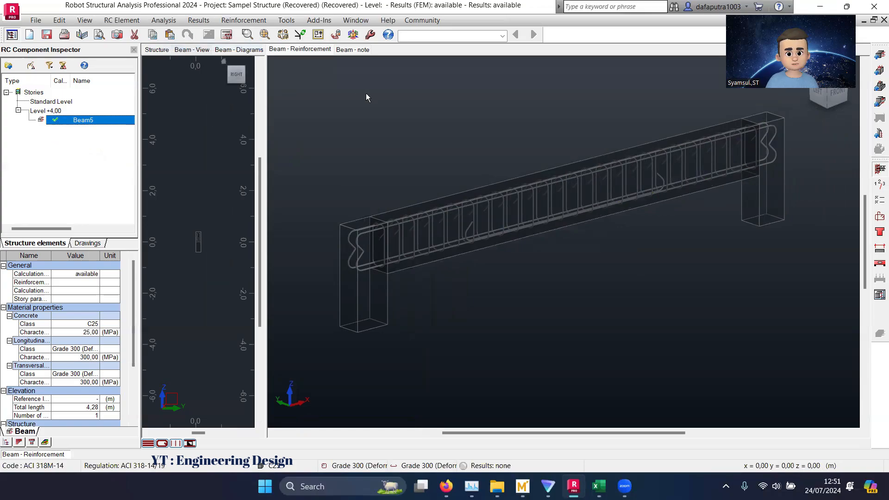
left_click(352, 50)
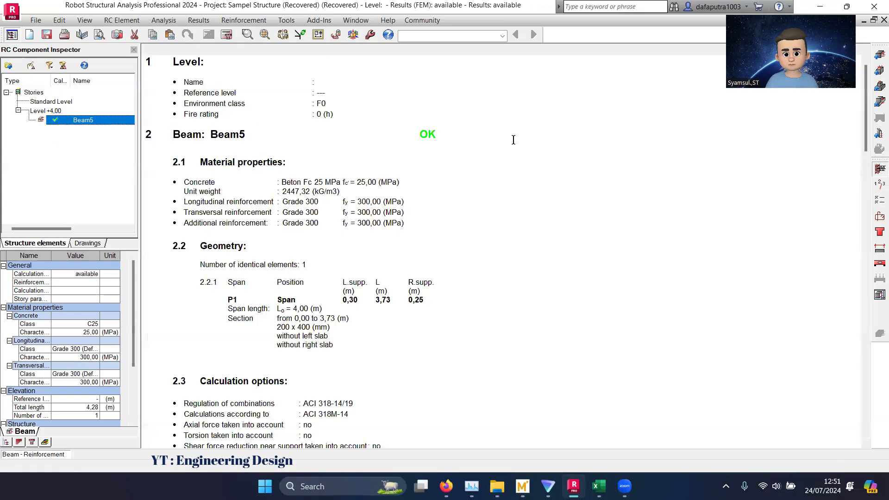
double_click(426, 136)
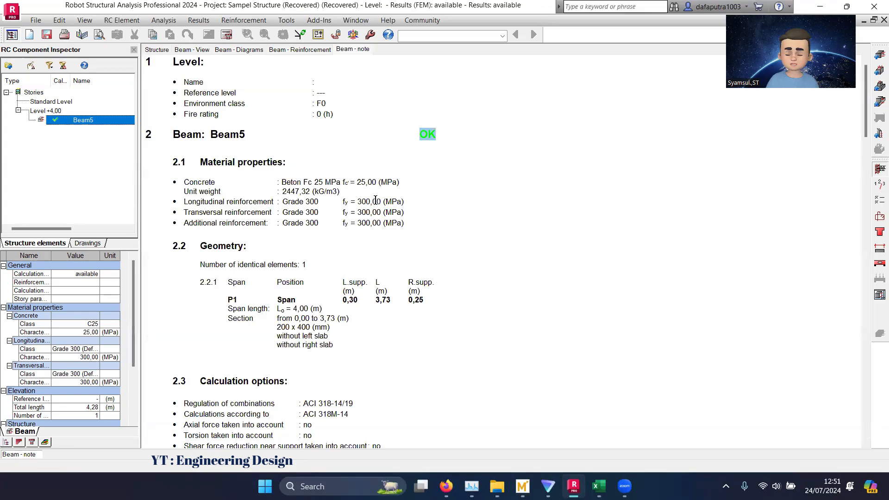
- Review the material properties, geometry and calculation options in Beam5's note, including the concrete grade and the regulation of combinations
scroll(375, 200, "down", 1)
scroll(375, 200, "up", 1)
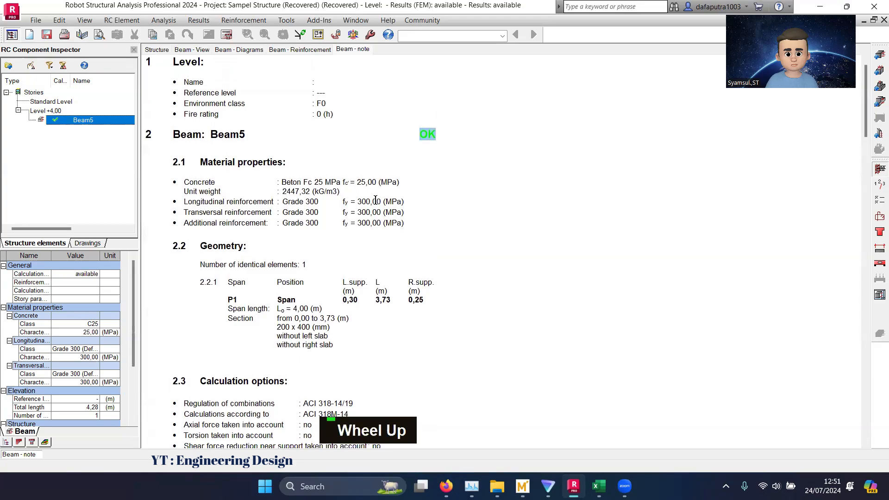
left_click_drag(278, 182, 366, 183)
scroll(333, 200, "down", 3)
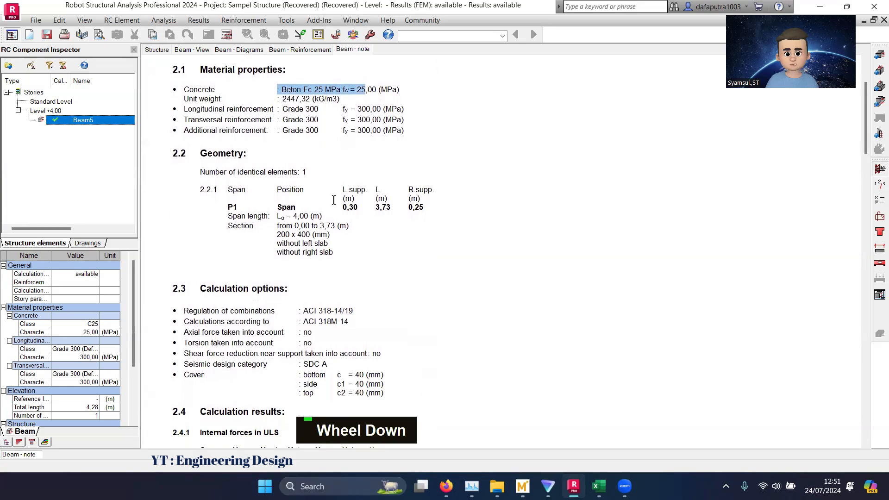
scroll(333, 200, "down", 2)
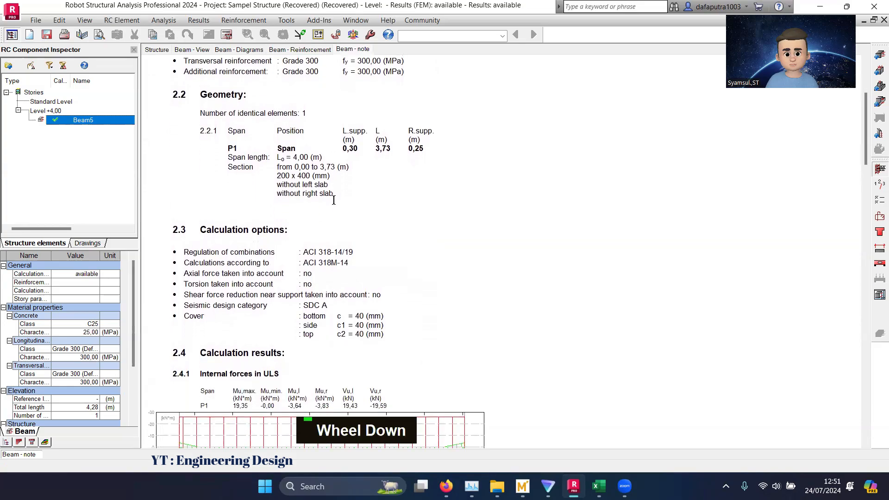
scroll(333, 200, "down", 3)
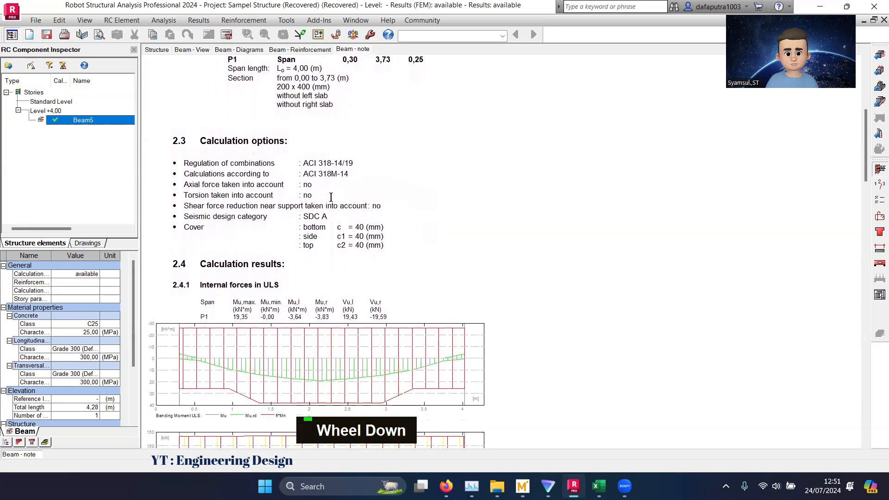
left_click_drag(304, 164, 331, 164)
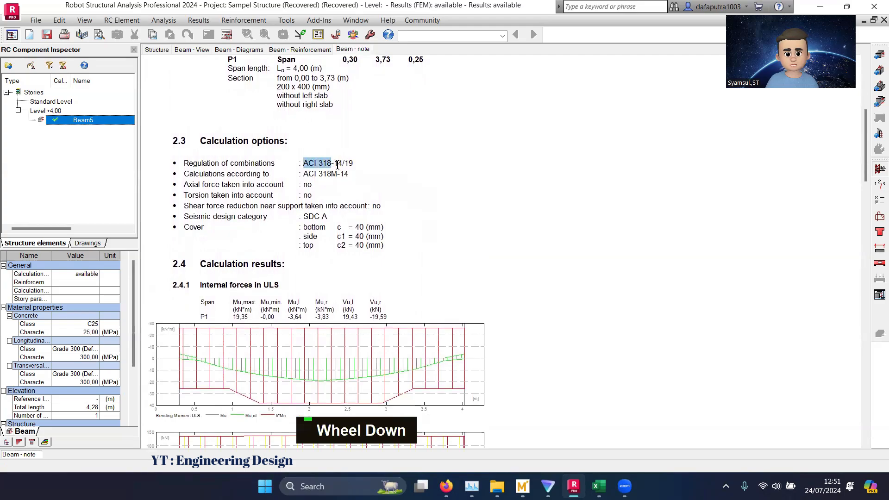
left_click(338, 165)
left_click_drag(335, 164, 339, 165)
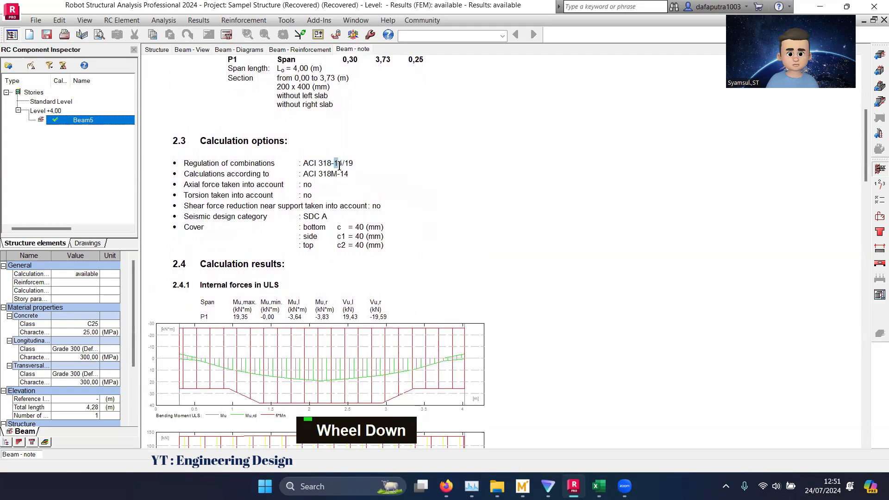
- Review the internal force diagrams, required reinforcement area, and longitudinal and transversal reinforcement lists in Beam5's note
scroll(339, 165, "down", 3)
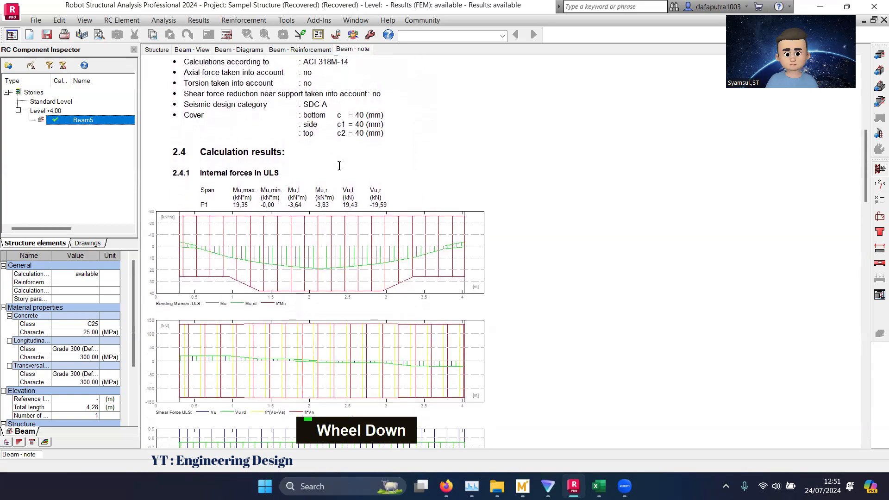
scroll(262, 145, "down", 6)
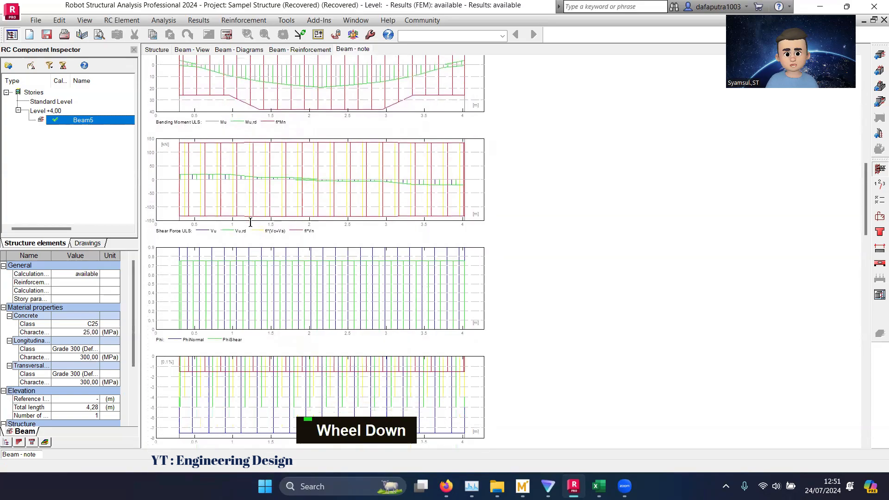
scroll(250, 221, "down", 4)
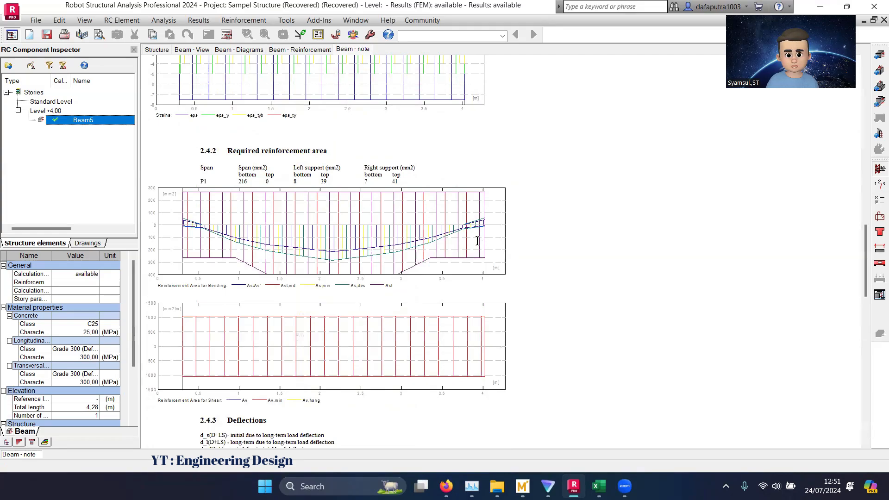
scroll(293, 231, "down", 14)
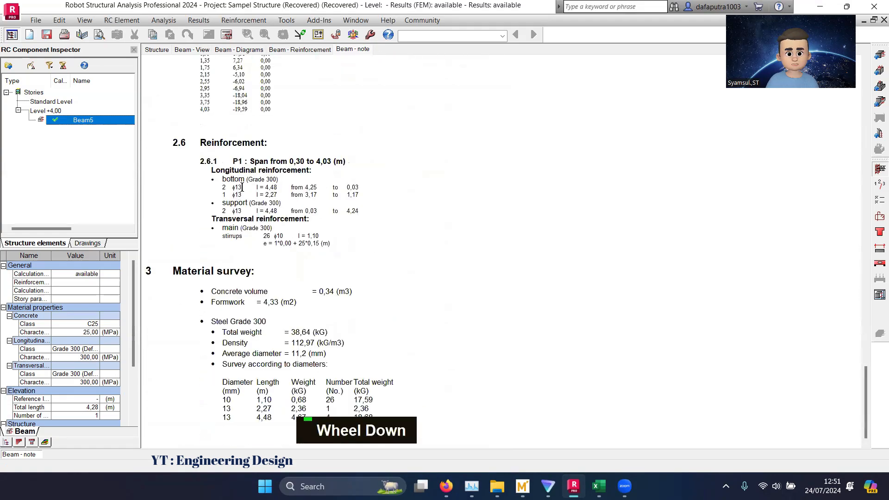
scroll(305, 226, "up", 15)
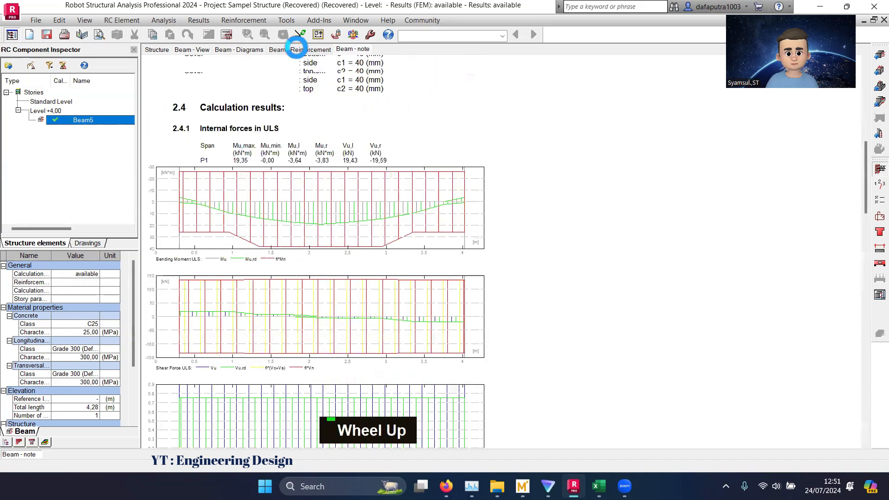
scroll(298, 46, "up", 5)
- Return to Beam5's reinforcement view and examine the main bar end hooks, the additional bottom bar and the stirrups in 3D
left_click(300, 49)
middle_click(584, 214)
scroll(584, 213, "up", 3)
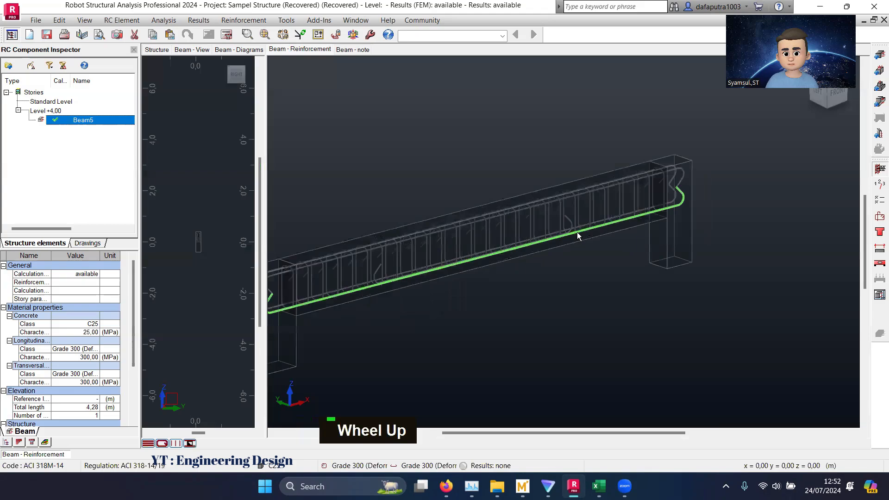
scroll(575, 235, "down", 4)
middle_click_drag(618, 293, 565, 251, "shift")
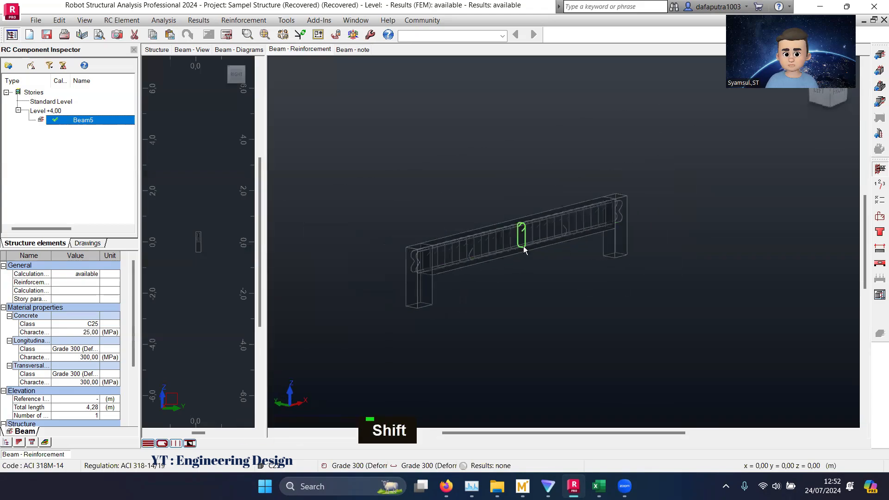
scroll(524, 245, "up", 3)
middle_click_drag(520, 292, 530, 289, "shift")
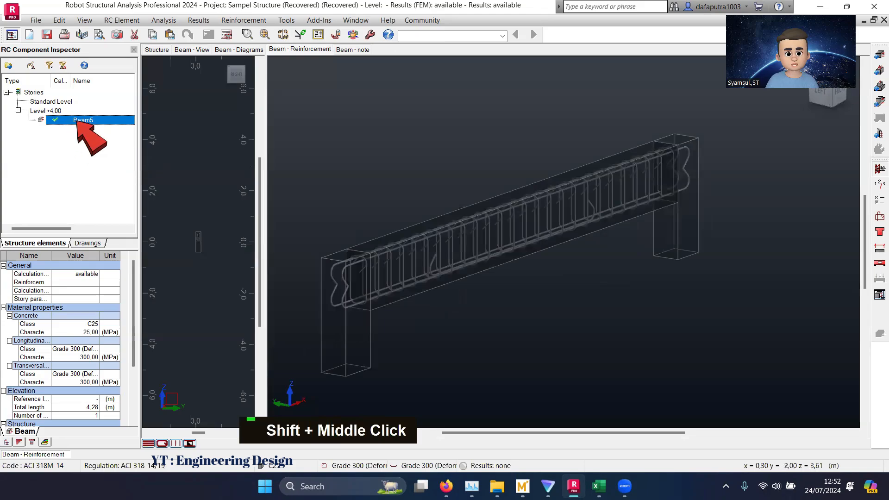
scroll(345, 271, "up", 5)
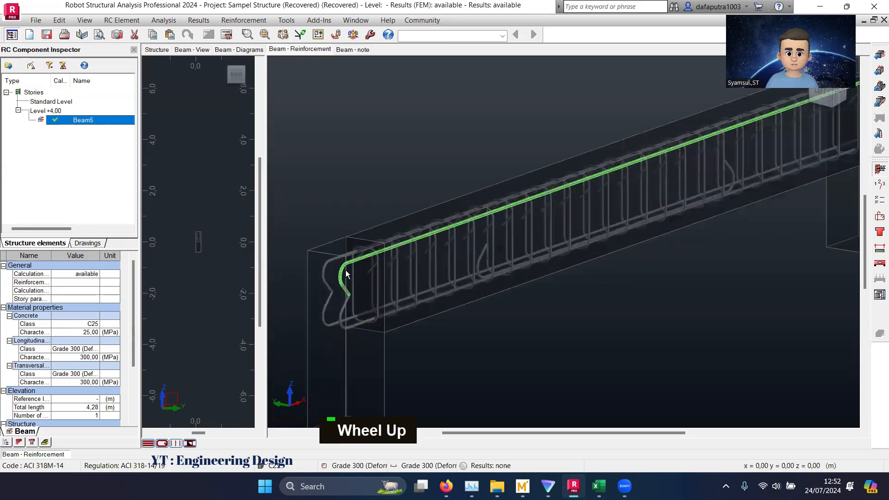
scroll(357, 257, "down", 5)
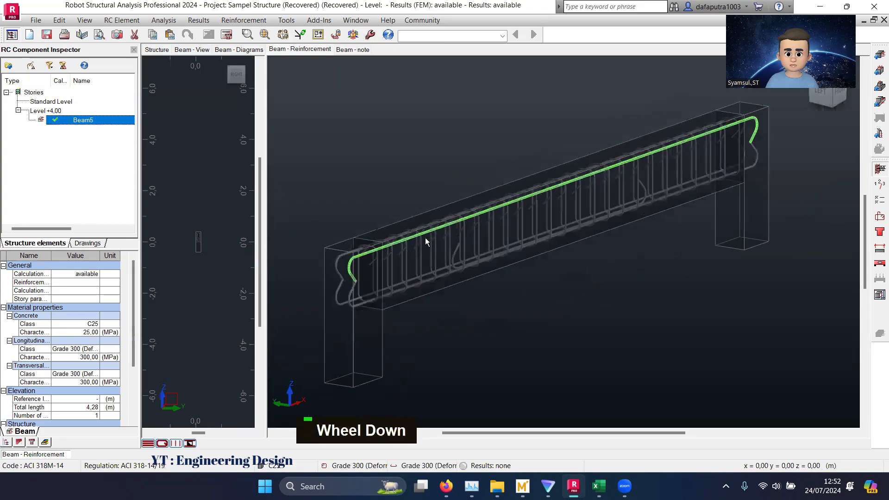
scroll(349, 258, "up", 3)
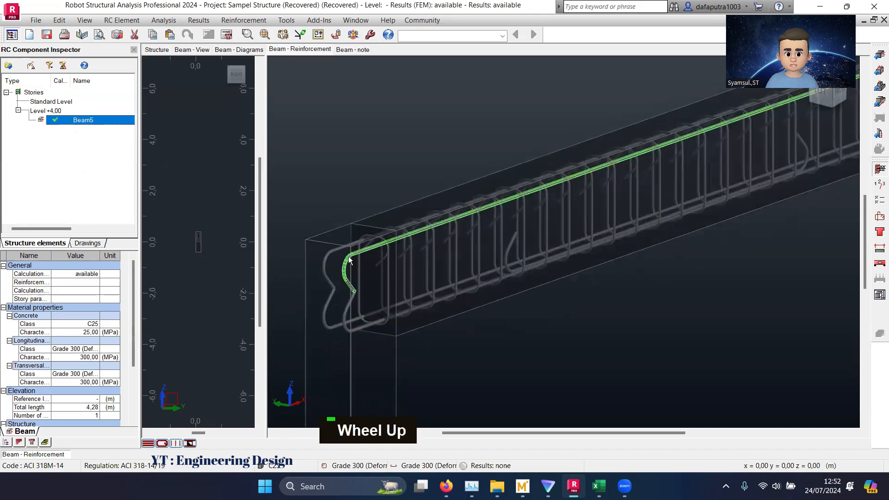
scroll(349, 259, "down", 4)
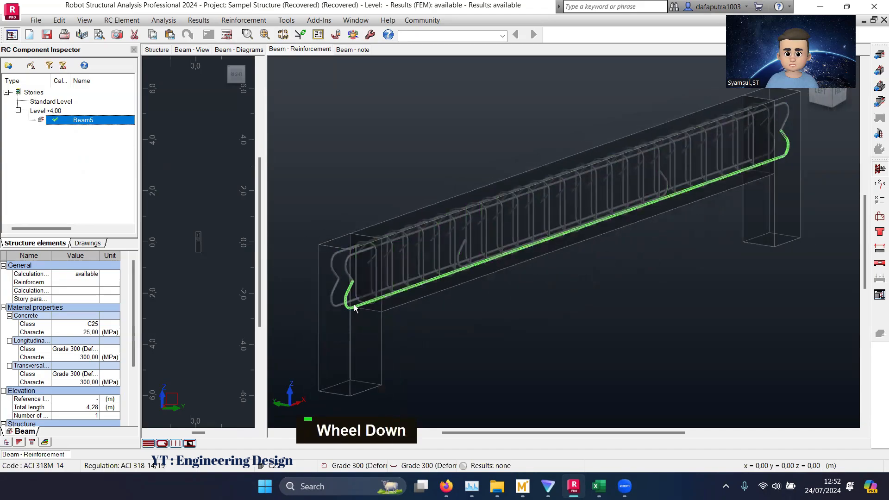
scroll(446, 245, "up", 3)
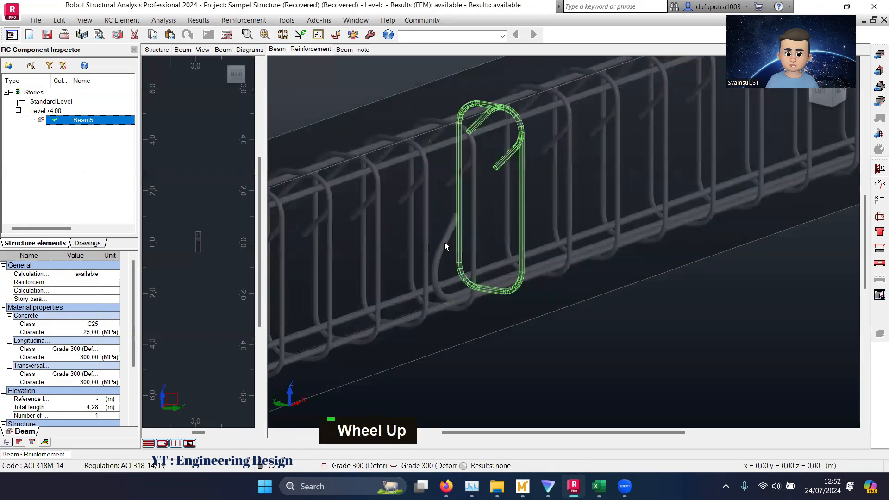
scroll(516, 251, "down", 5)
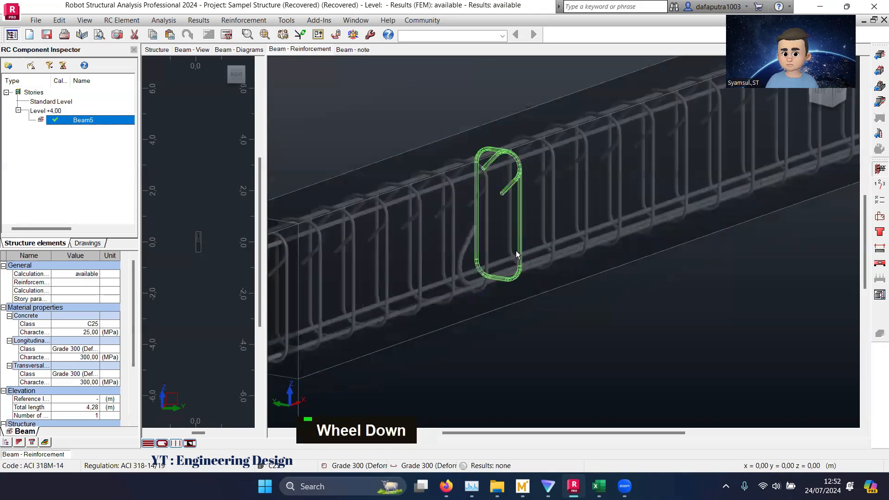
middle_click_drag(657, 311, 569, 297, "shift")
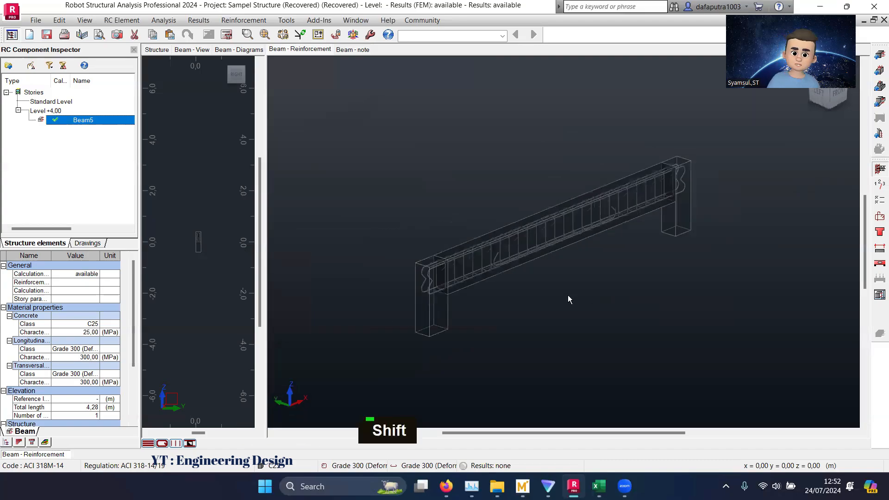